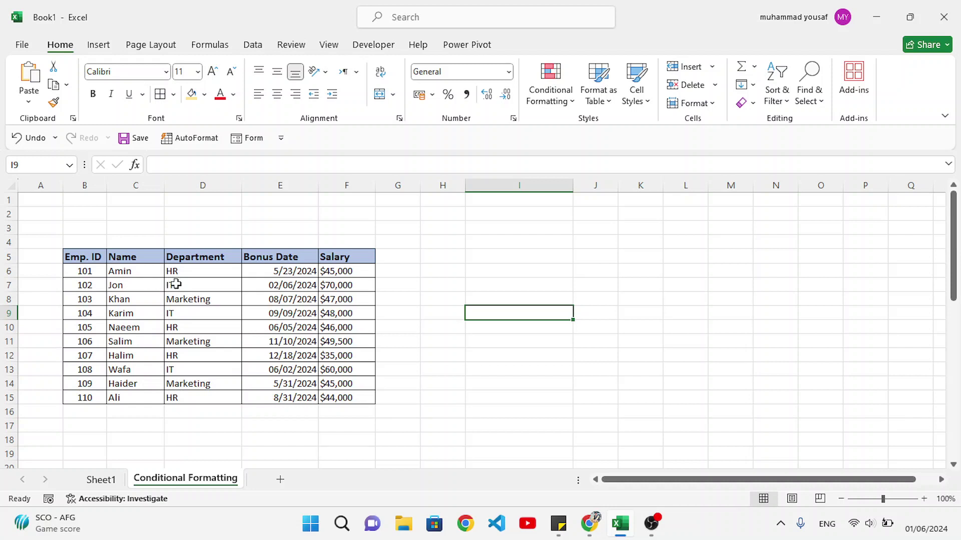
# Highlight HR entries in D6:D15 using a Text that Contains rule with Green Fill with Dark Green Text.
pyautogui.click(219, 326)
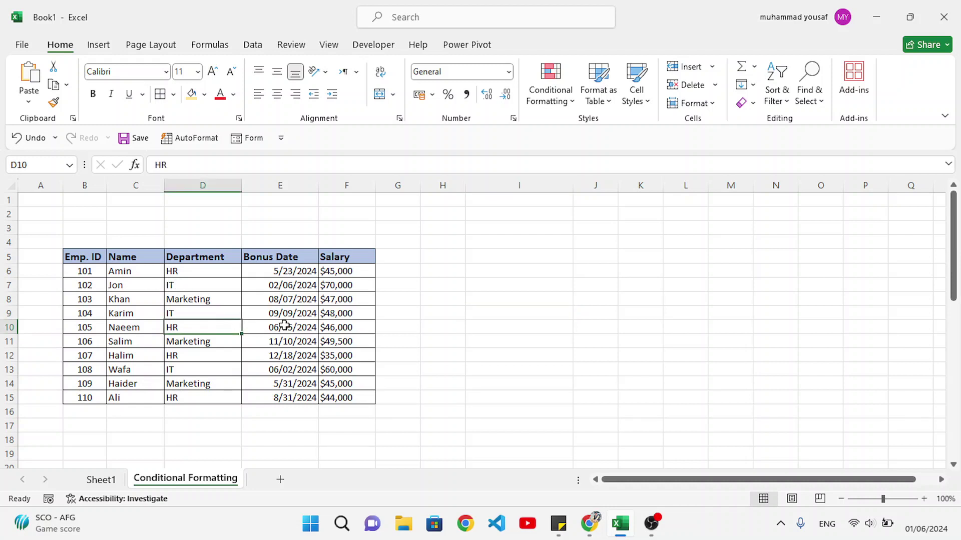
pyautogui.click(188, 274)
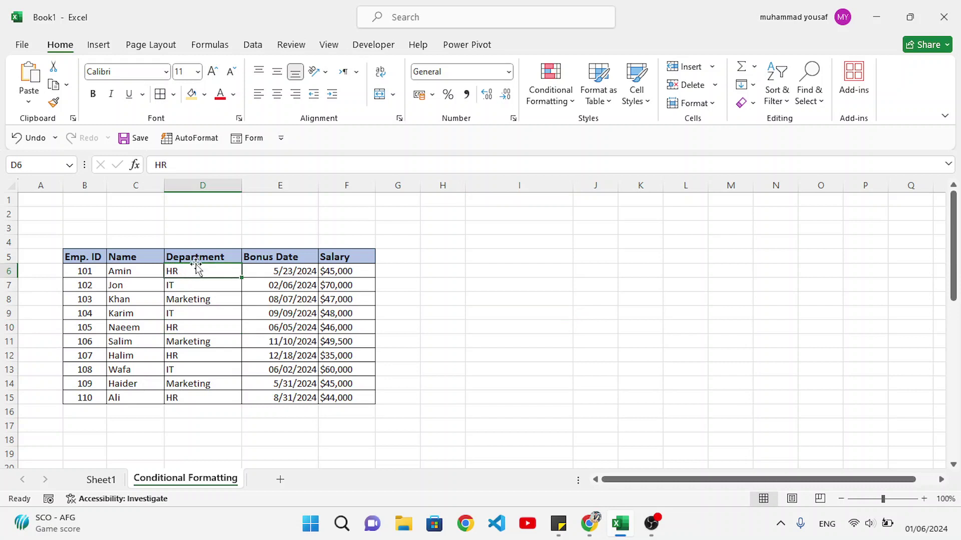
pyautogui.moveTo(195, 258); pyautogui.dragTo(200, 397)
pyautogui.click(194, 328)
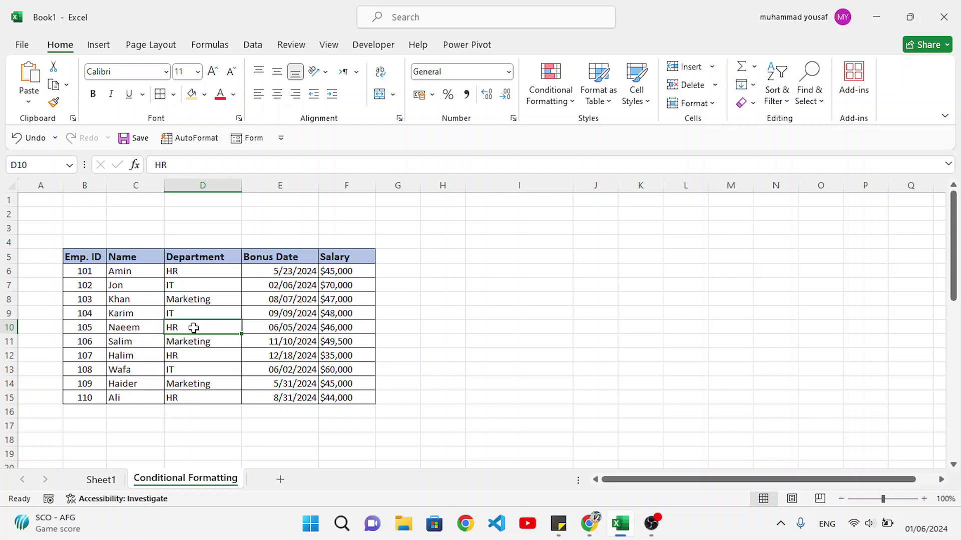
pyautogui.moveTo(200, 275); pyautogui.dragTo(190, 397)
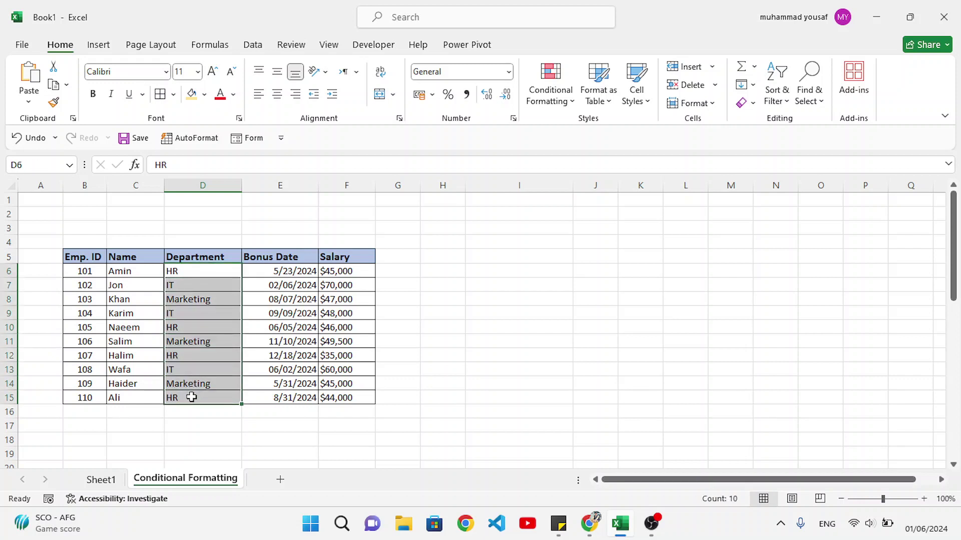
pyautogui.click(556, 103)
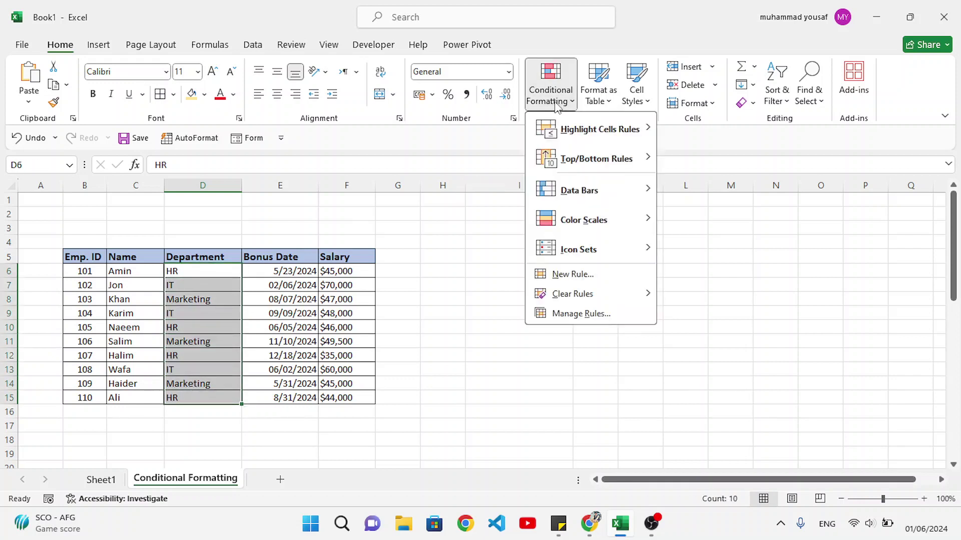
pyautogui.moveTo(622, 133)
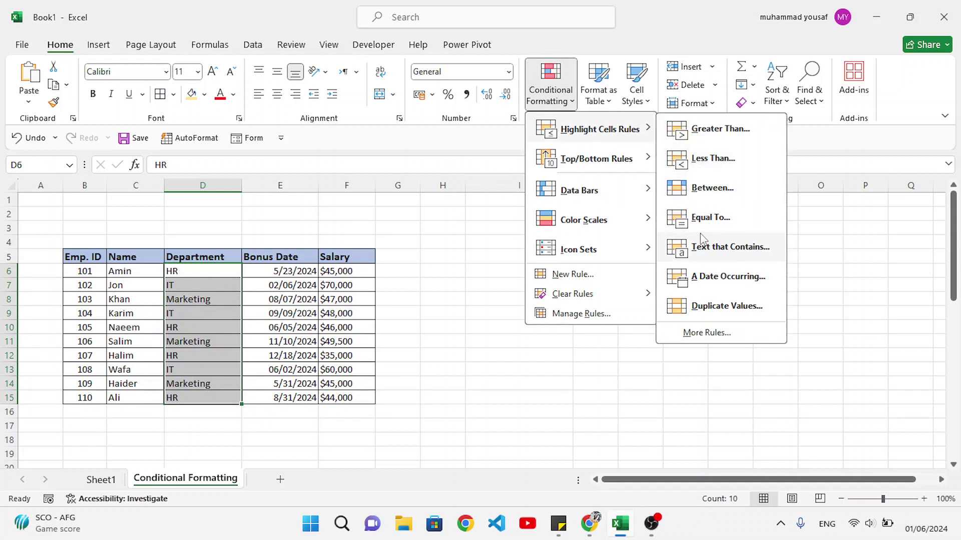
pyautogui.click(730, 259)
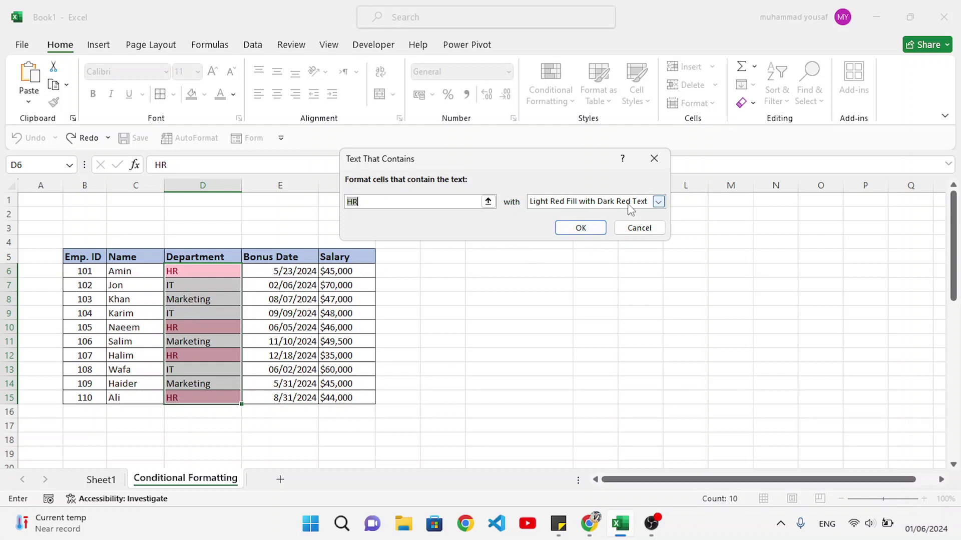
pyautogui.click(658, 202)
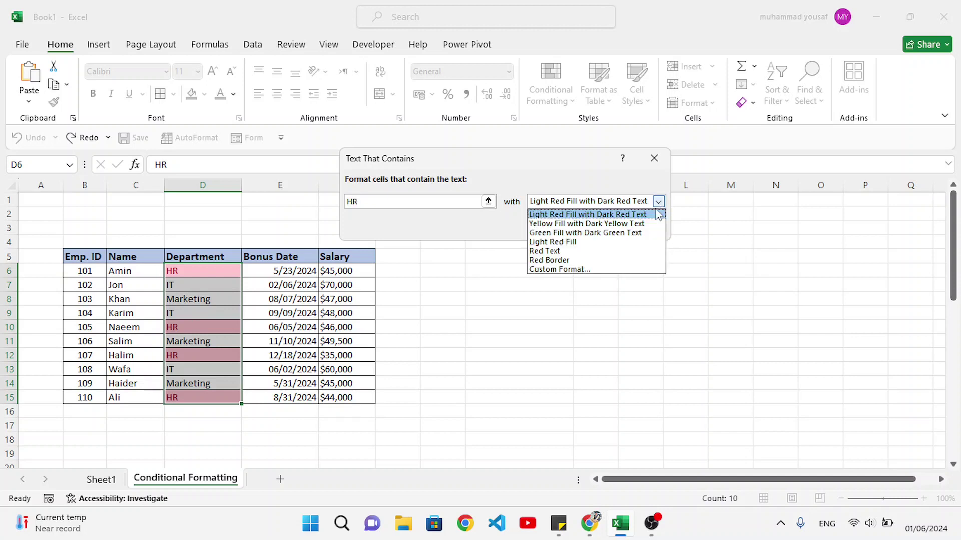
pyautogui.click(577, 234)
pyautogui.click(571, 229)
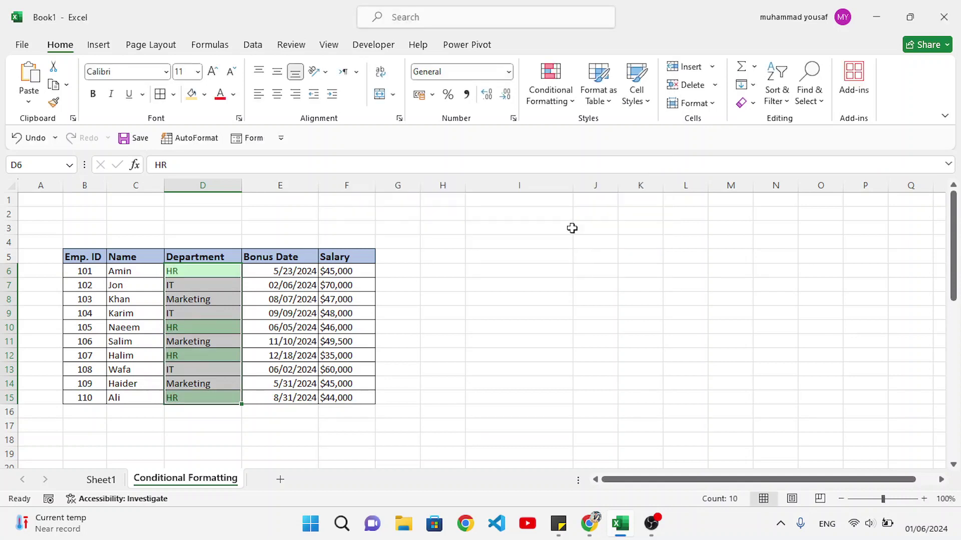
# Clear the conditional formatting rules from D6:D15, then select empty cell D3.
pyautogui.click(201, 311)
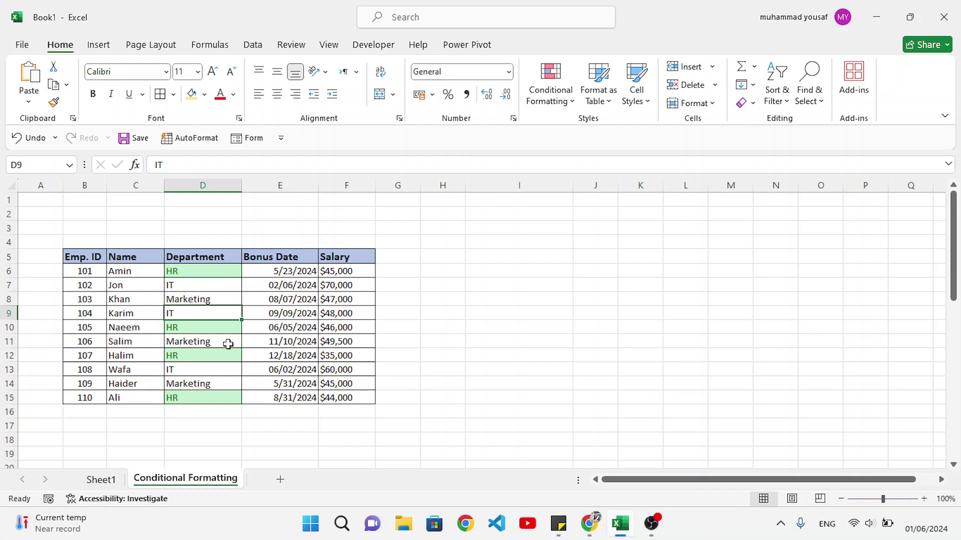
pyautogui.moveTo(208, 272); pyautogui.dragTo(212, 399)
pyautogui.click(550, 88)
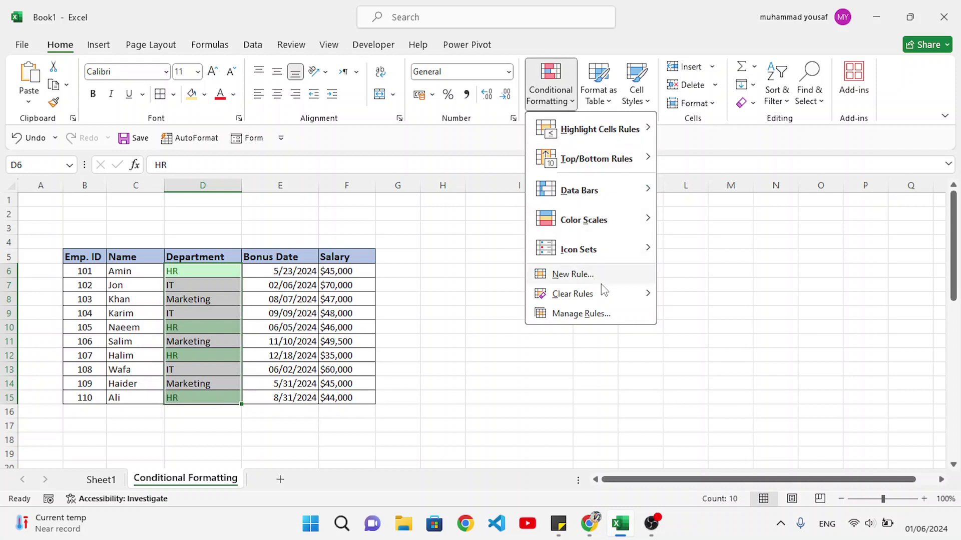
pyautogui.moveTo(618, 293)
pyautogui.click(688, 296)
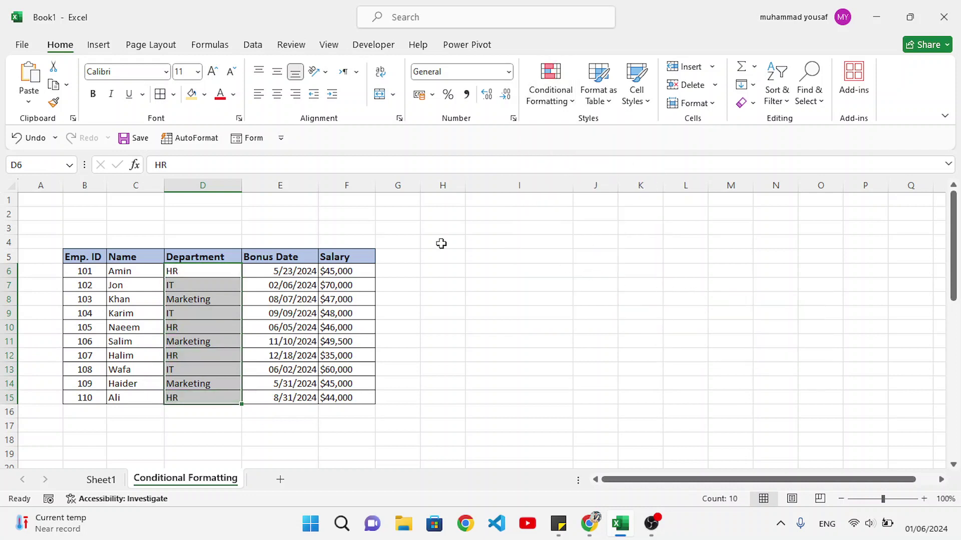
pyautogui.click(219, 223)
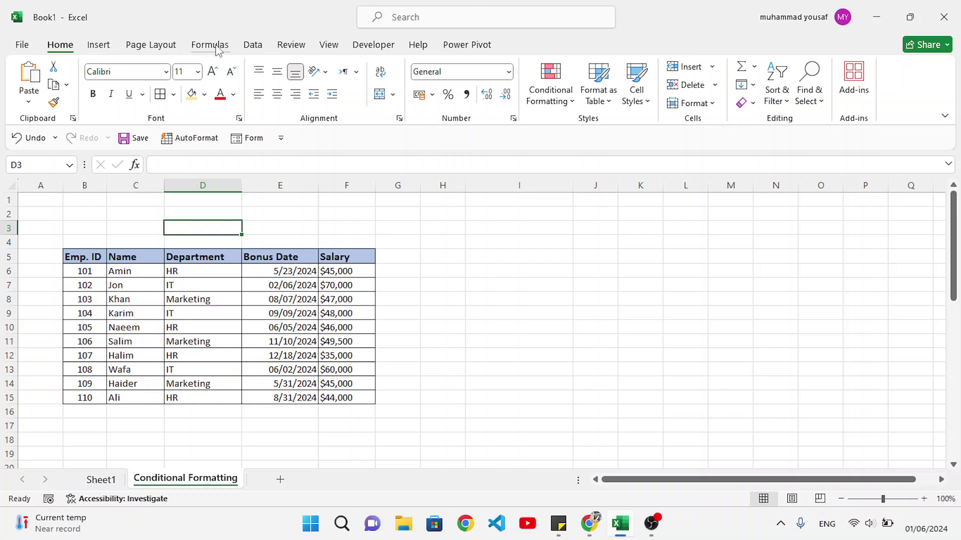
# Give D3 a List data validation rule with source =$D$6:$D$8.
pyautogui.click(255, 46)
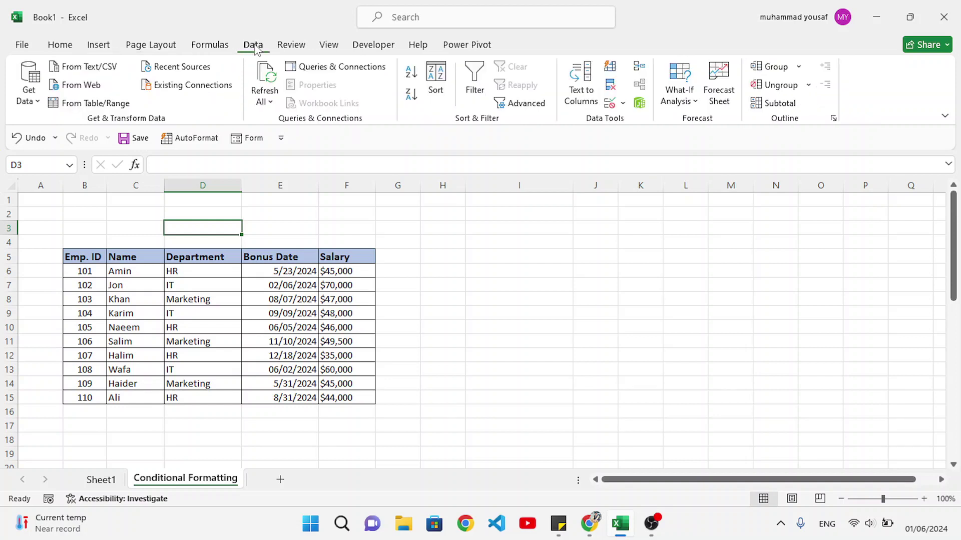
pyautogui.click(610, 106)
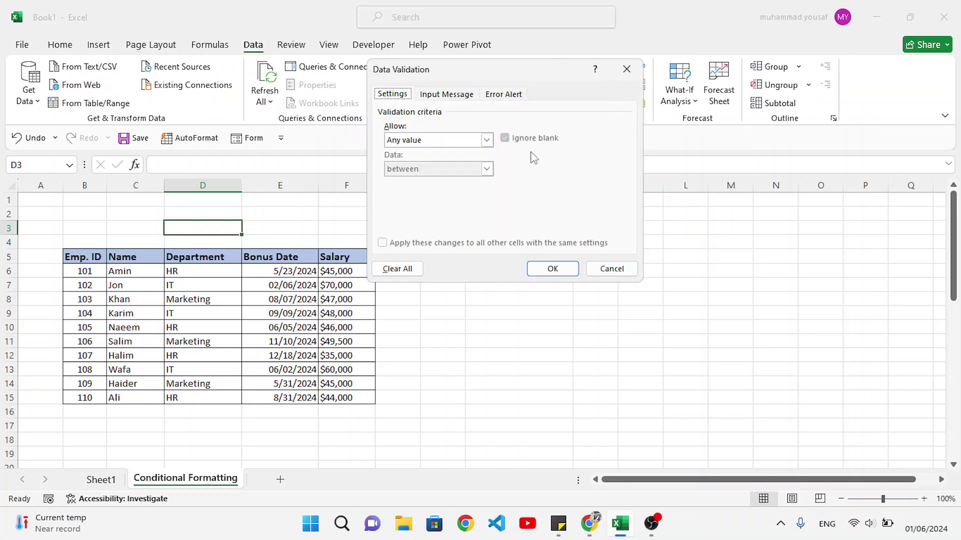
pyautogui.click(486, 141)
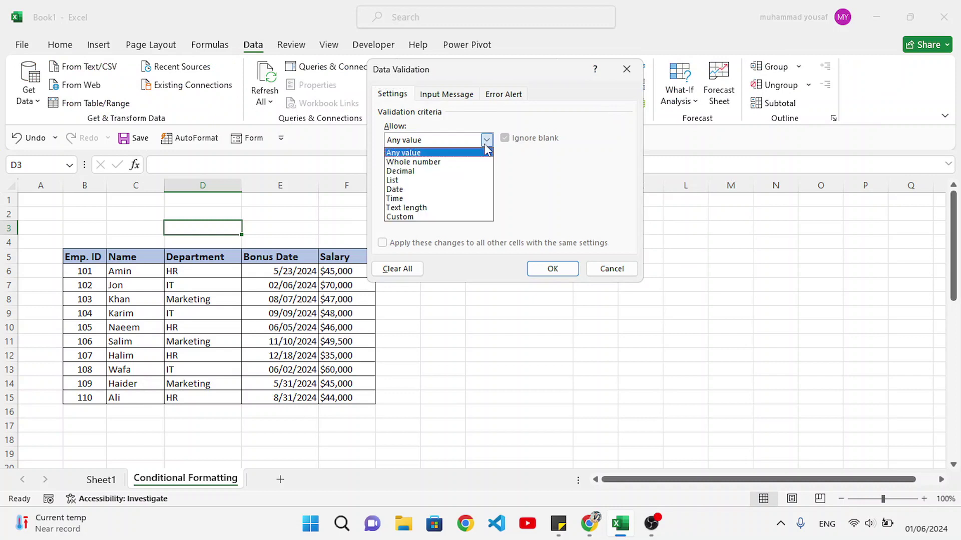
pyautogui.click(426, 182)
pyautogui.click(424, 197)
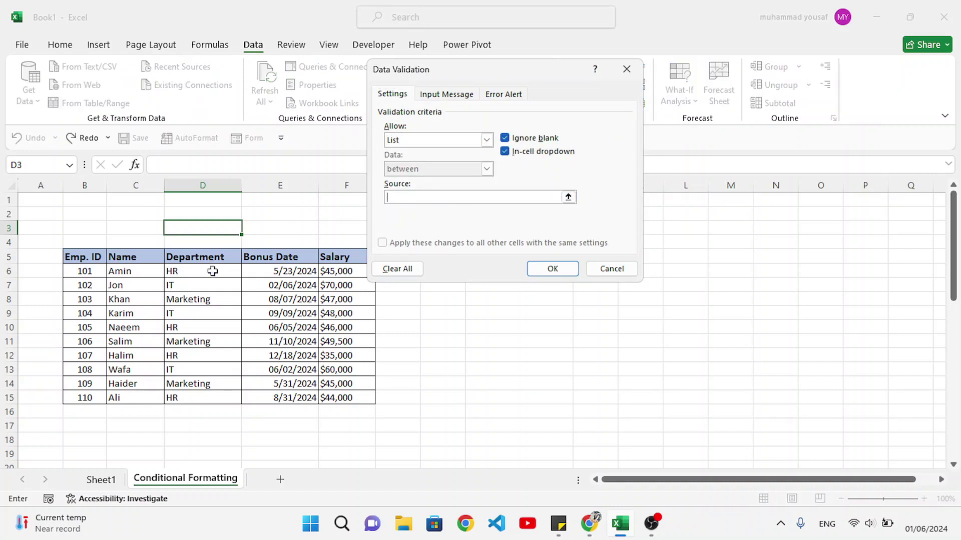
pyautogui.moveTo(188, 272); pyautogui.dragTo(191, 294)
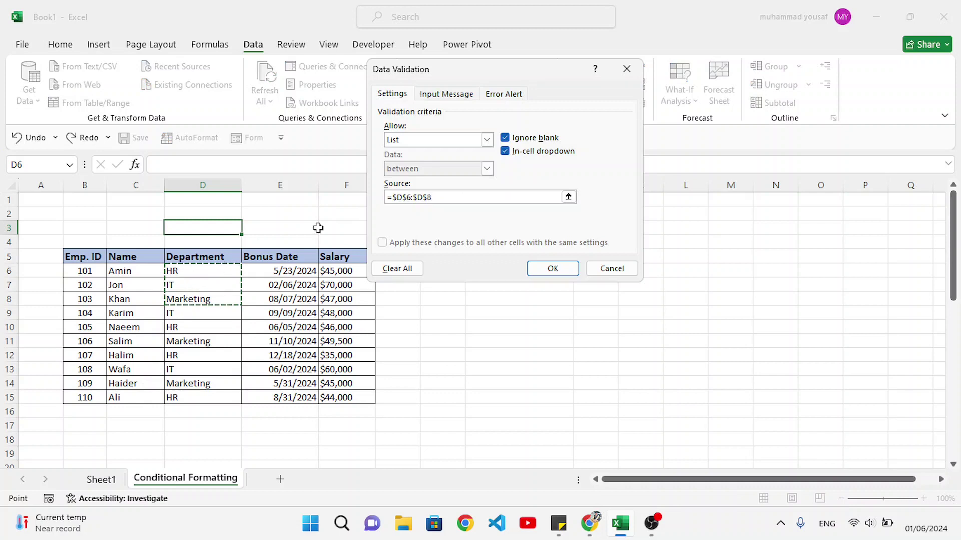
pyautogui.click(551, 269)
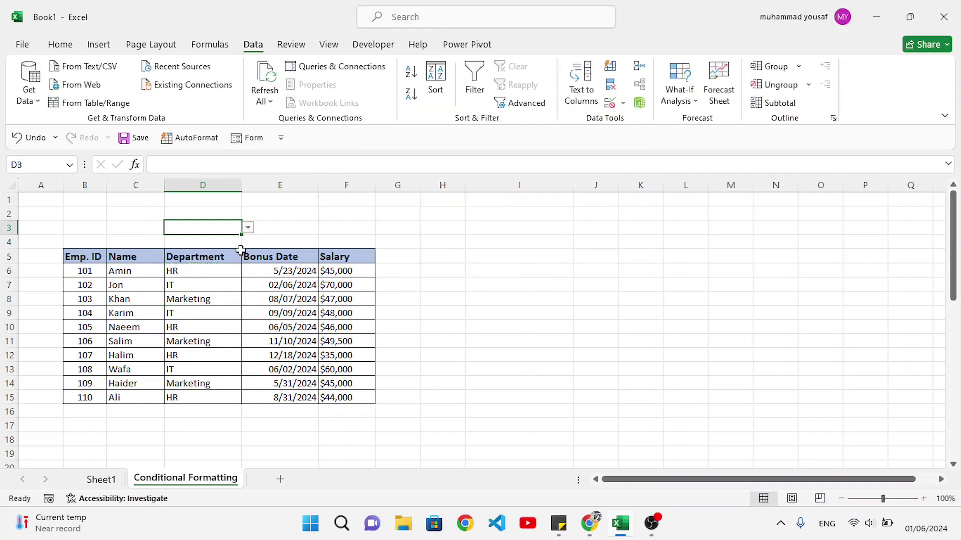
# Test D3's department dropdown by opening and closing it without choosing.
pyautogui.click(258, 230)
pyautogui.click(233, 229)
pyautogui.click(248, 229)
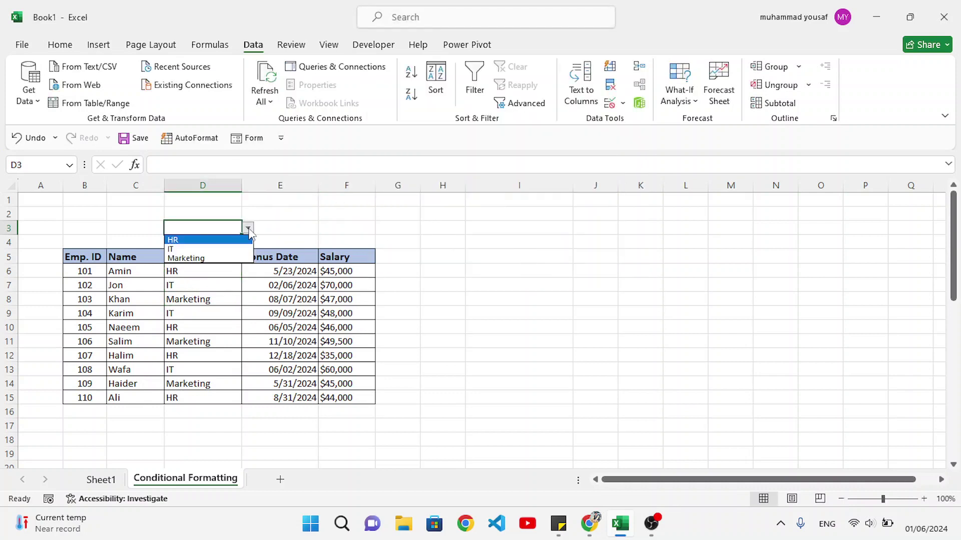
pyautogui.click(235, 226)
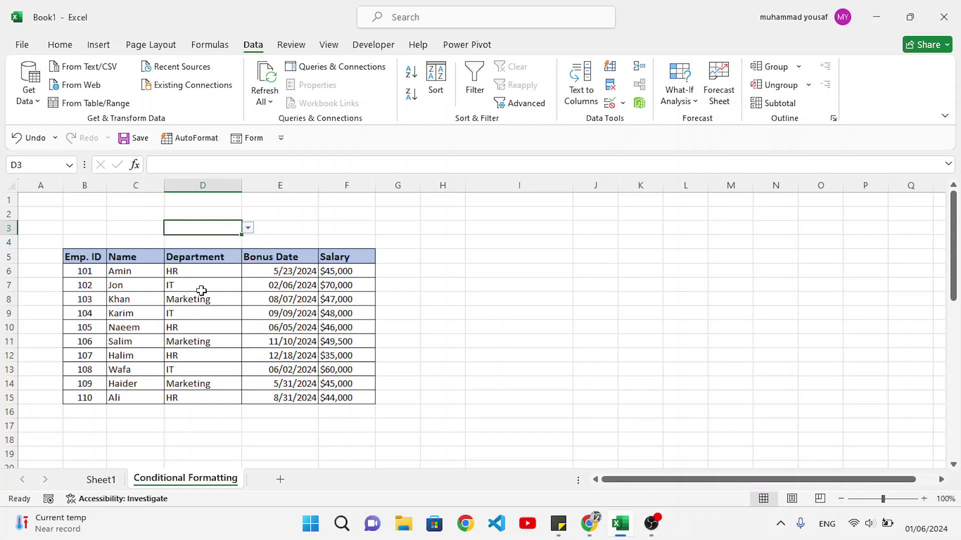
pyautogui.click(248, 227)
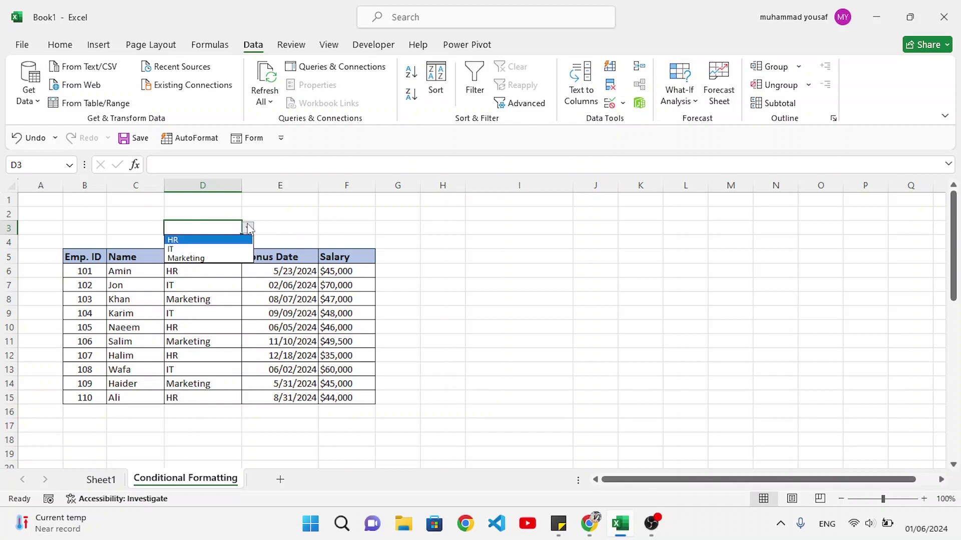
pyautogui.click(260, 222)
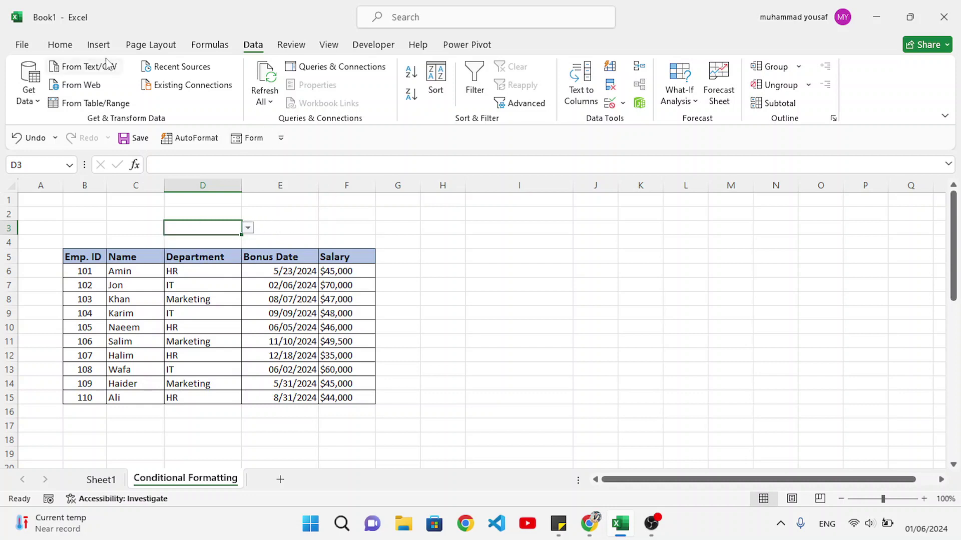
pyautogui.click(61, 46)
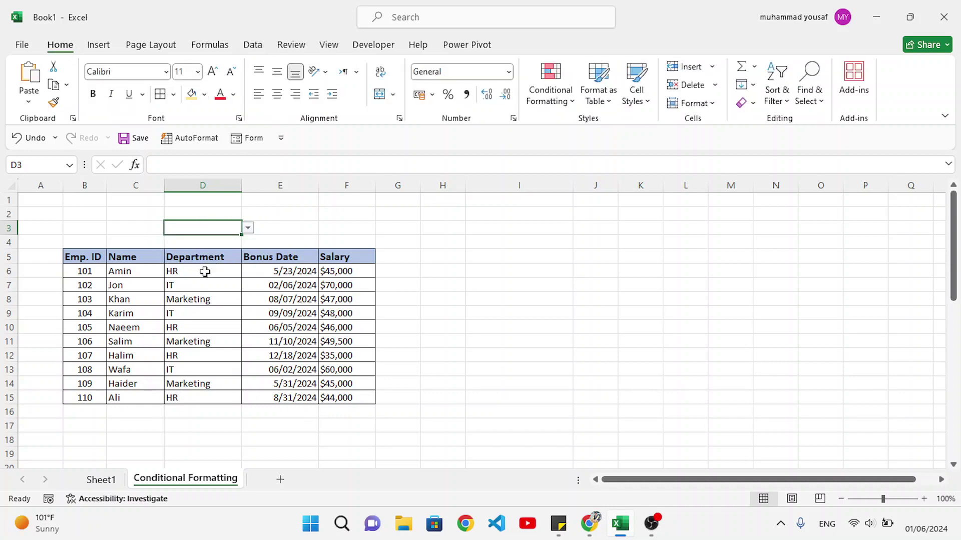
# Add a formula rule =$D6=$D$3 to D6:D15 without choosing any format.
pyautogui.moveTo(203, 270); pyautogui.dragTo(209, 395)
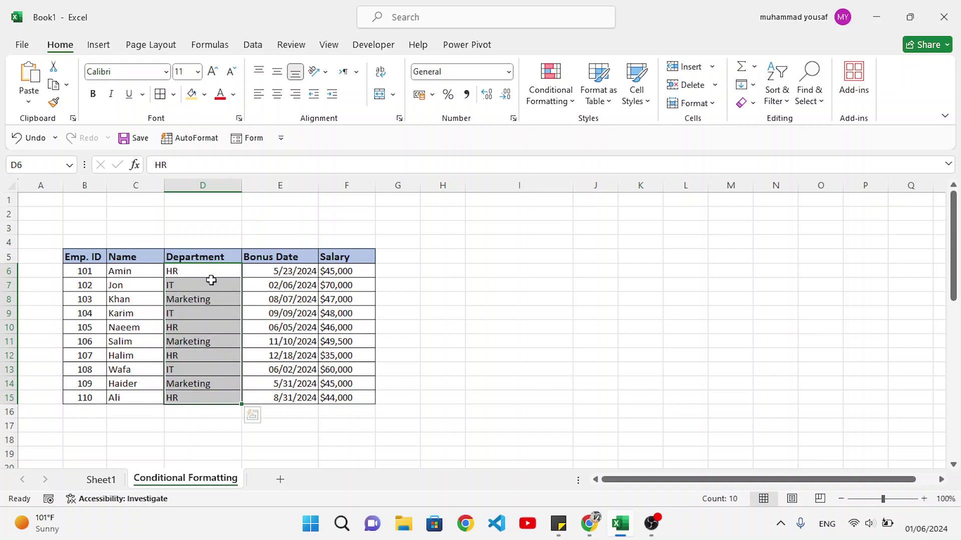
pyautogui.click(557, 97)
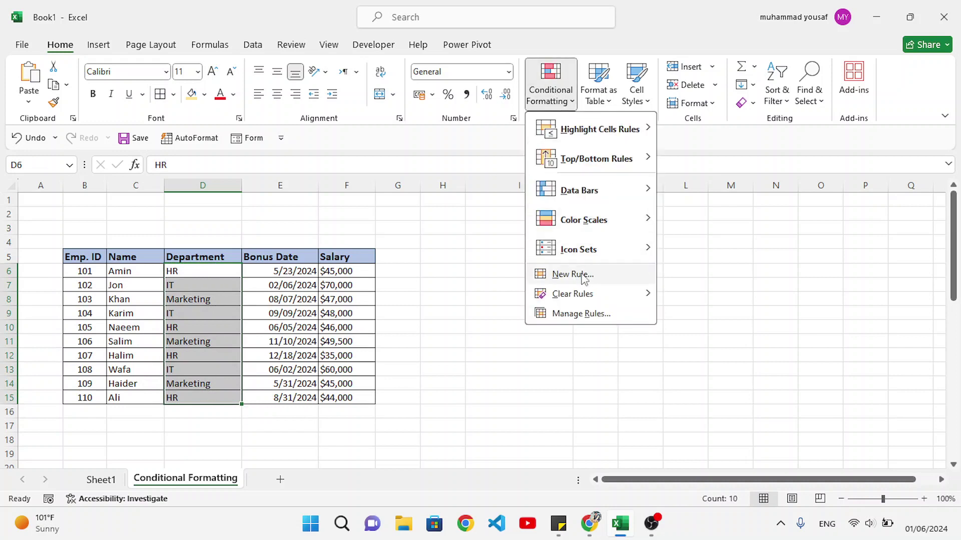
pyautogui.click(573, 275)
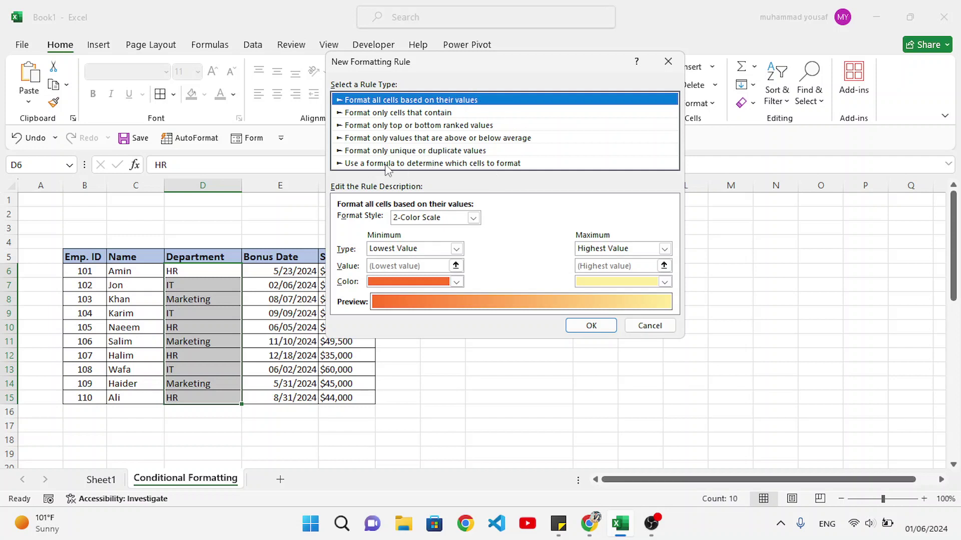
pyautogui.click(403, 164)
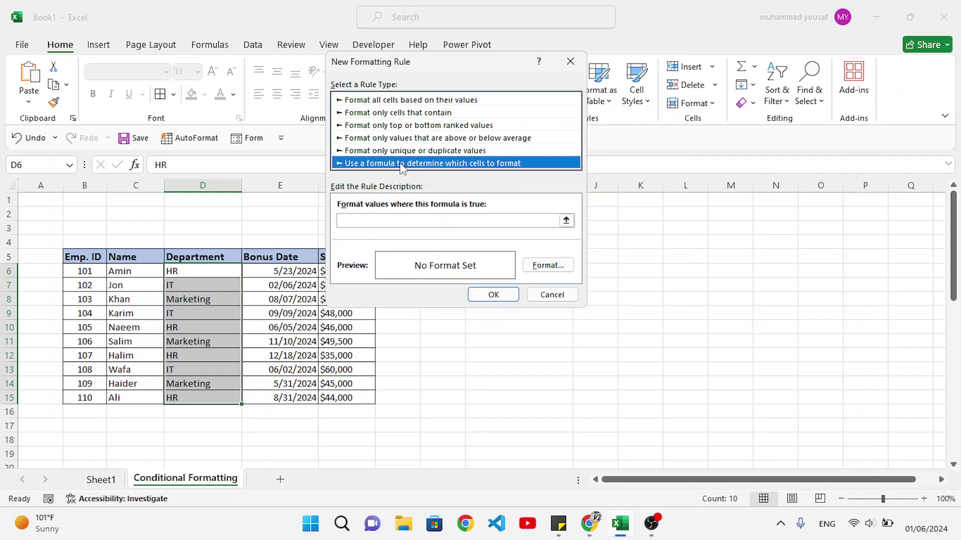
pyautogui.click(403, 219)
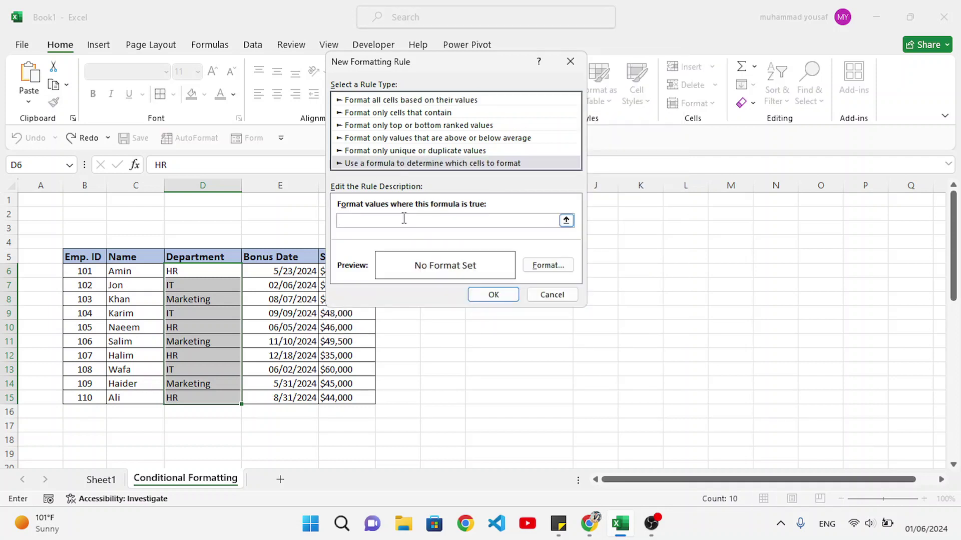
pyautogui.write('=')
pyautogui.click(215, 274)
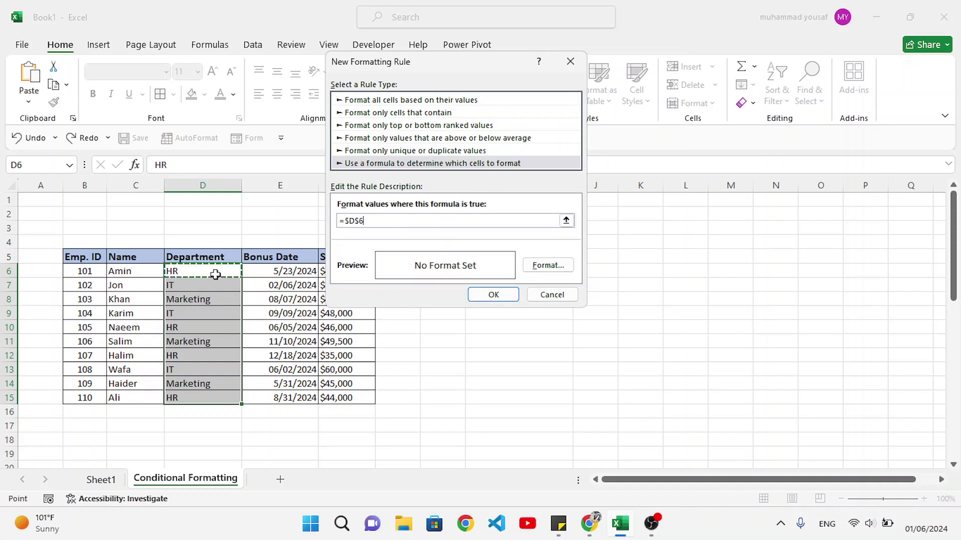
pyautogui.click(359, 221)
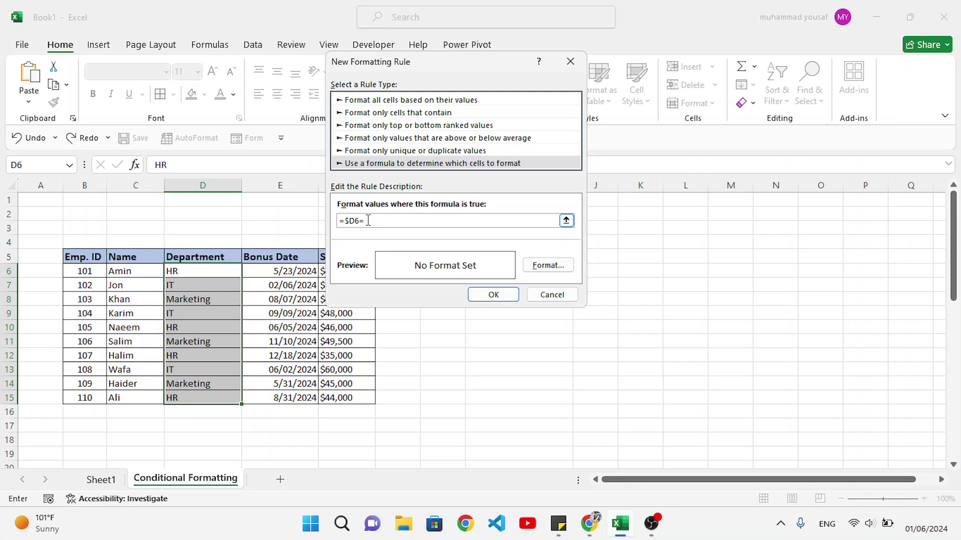
pyautogui.click(209, 226)
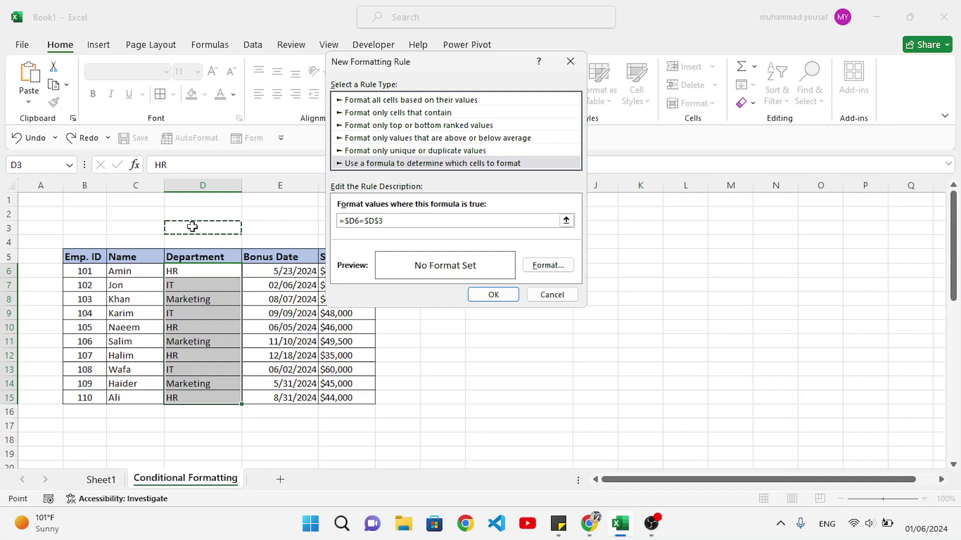
pyautogui.click(479, 296)
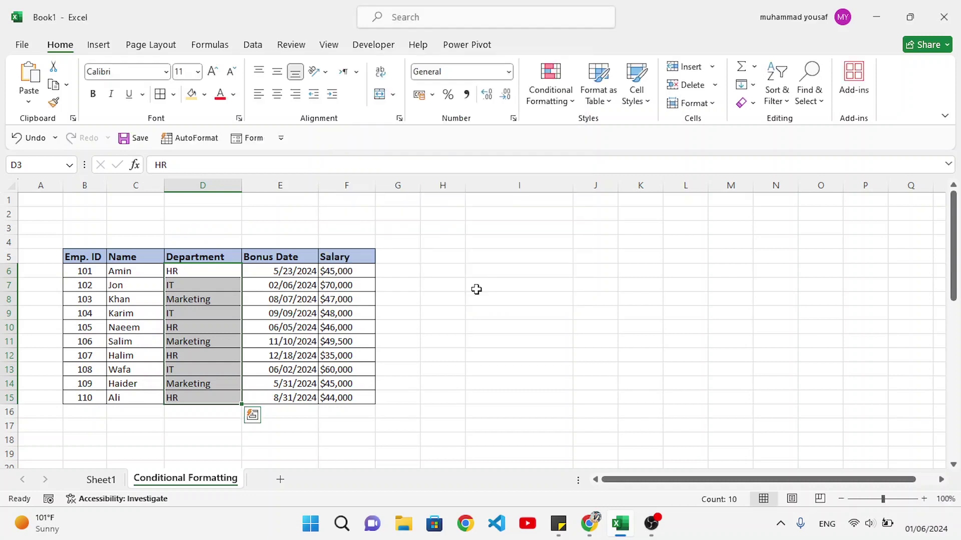
# Choose IT from D3's department dropdown.
pyautogui.click(220, 227)
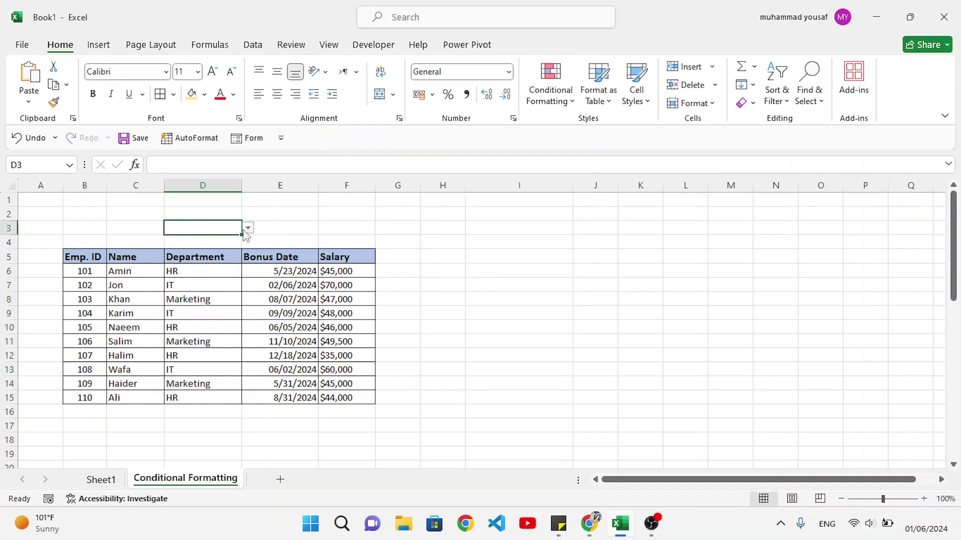
pyautogui.click(248, 228)
pyautogui.click(213, 247)
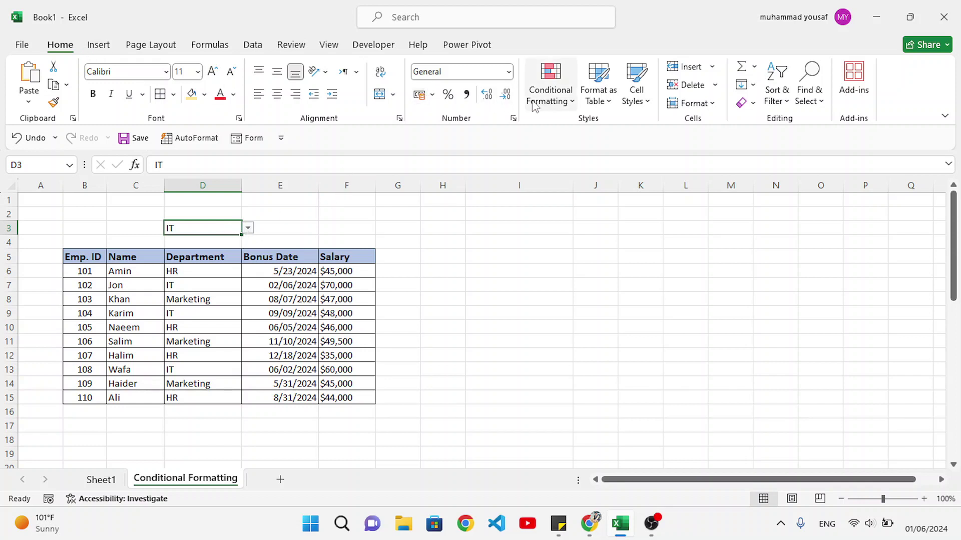
# Review the rules in the Conditional Formatting Rules Manager, then select D6:D15.
pyautogui.click(550, 85)
pyautogui.click(567, 313)
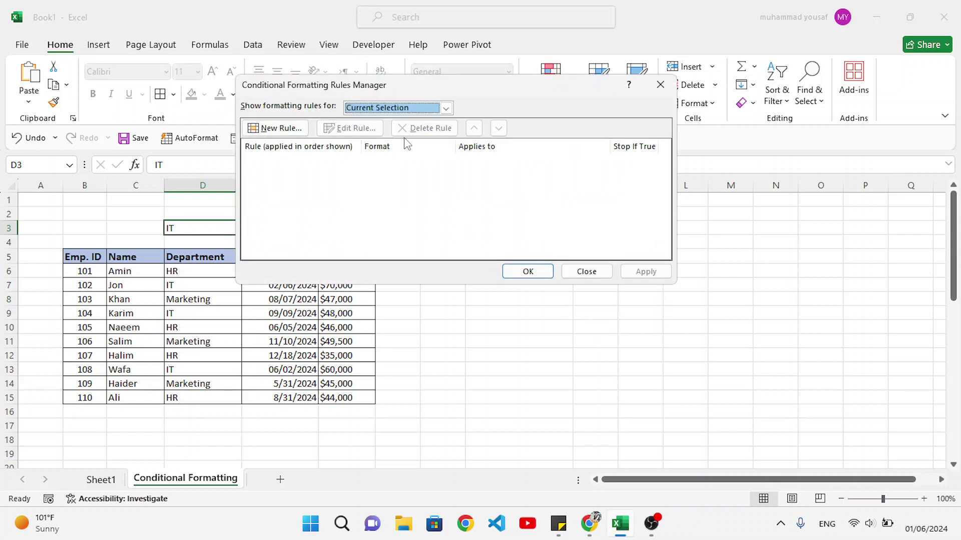
pyautogui.moveTo(396, 96); pyautogui.dragTo(528, 82)
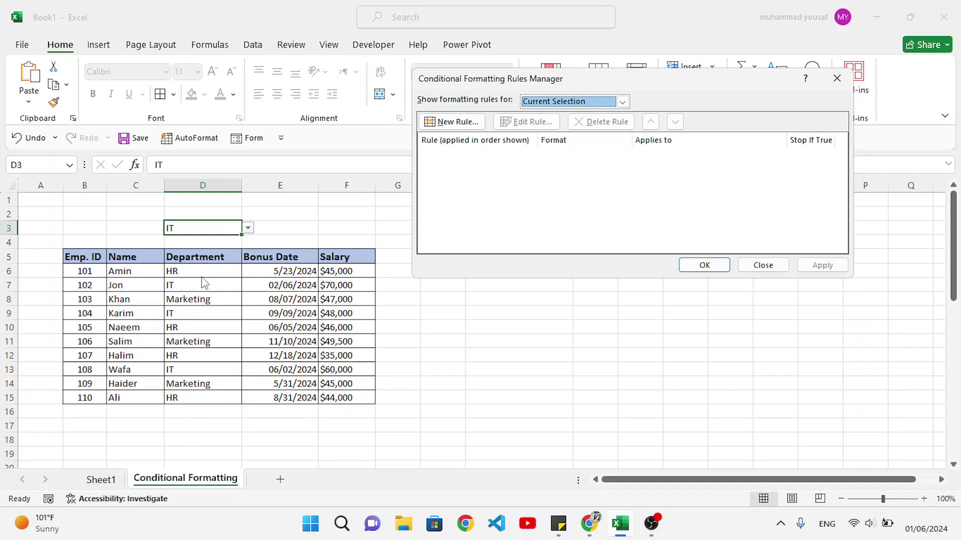
pyautogui.click(746, 266)
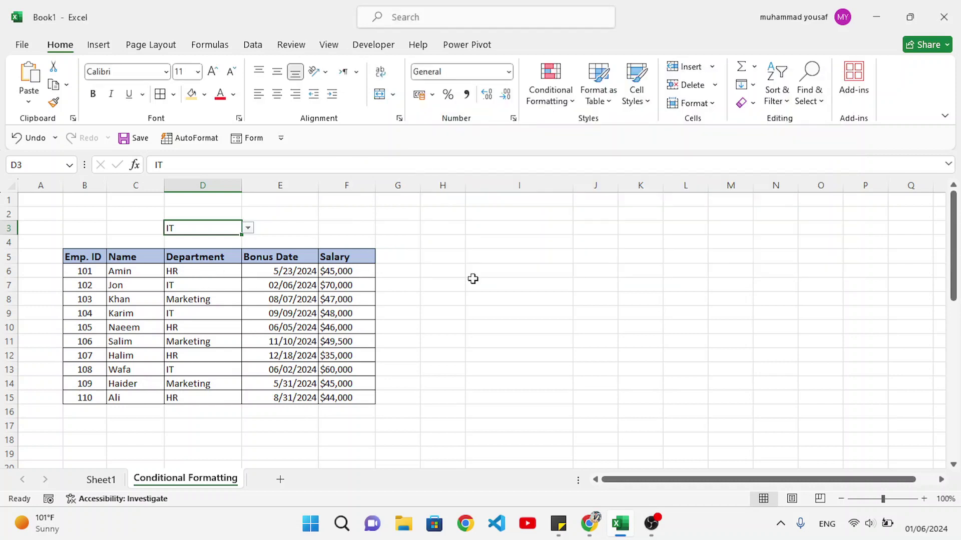
pyautogui.moveTo(176, 271); pyautogui.dragTo(191, 397)
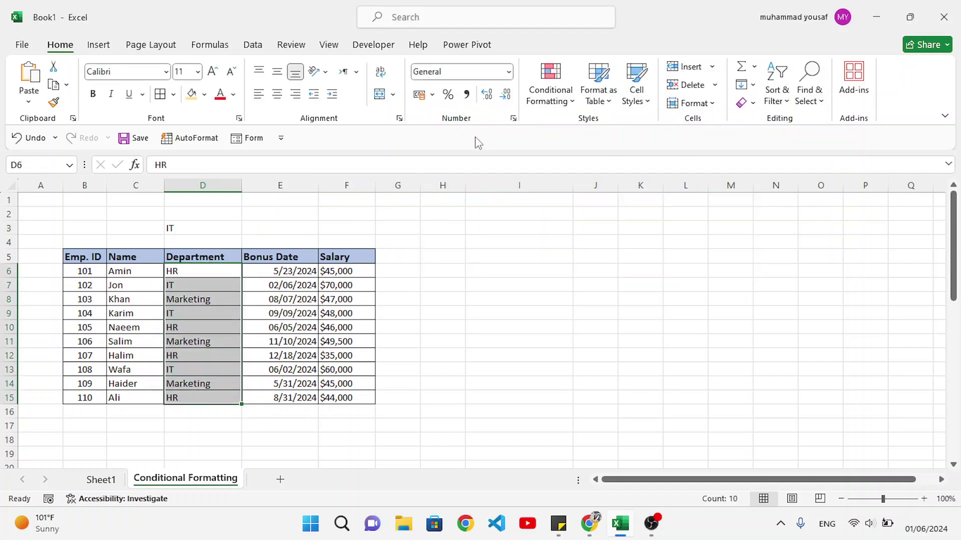
# Start a new formula rule from Manage Rules for the Department cells, referencing D6.
pyautogui.click(550, 102)
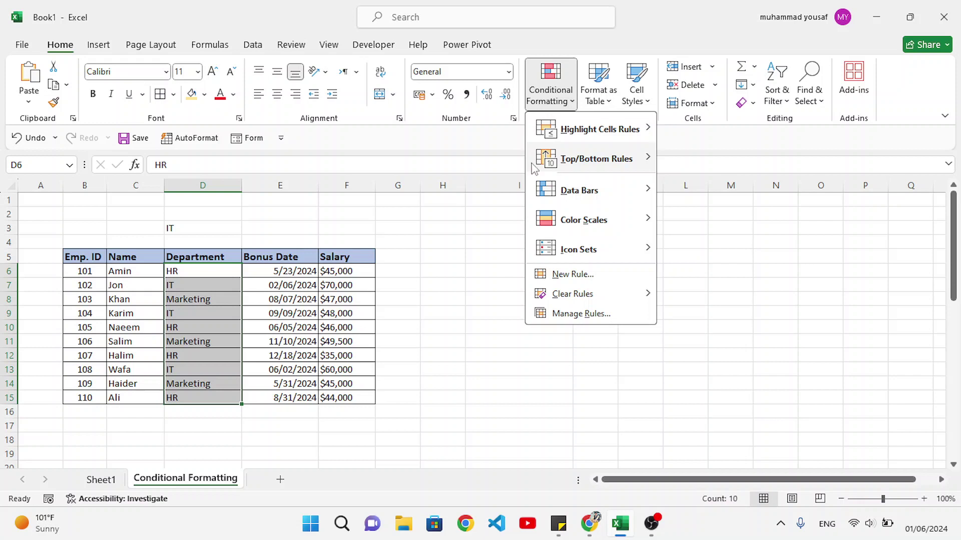
pyautogui.click(570, 314)
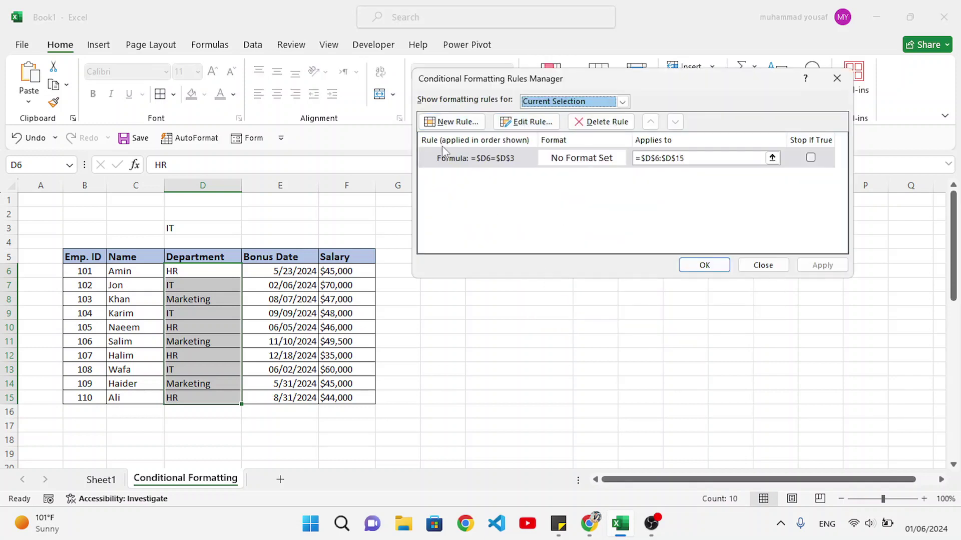
pyautogui.click(455, 122)
pyautogui.click(515, 142)
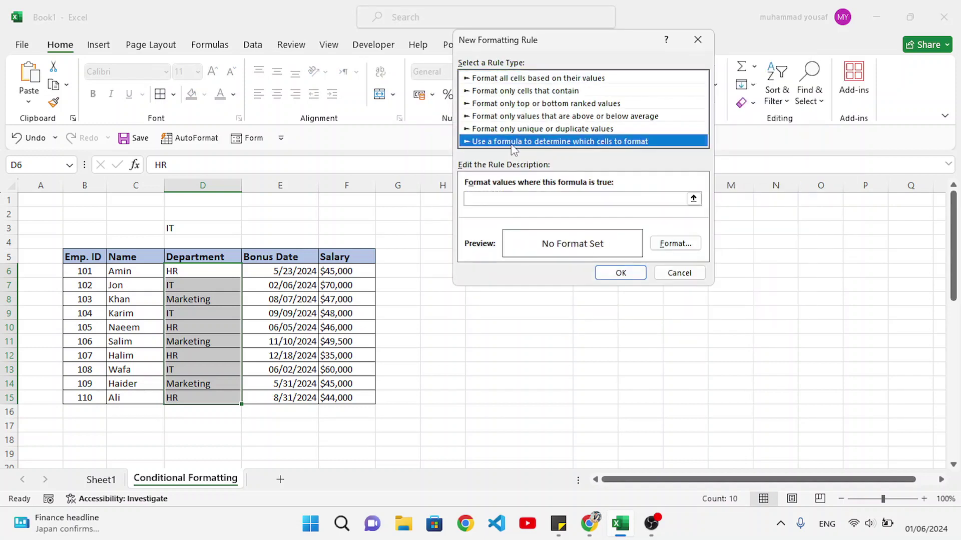
pyautogui.click(509, 198)
pyautogui.write('=')
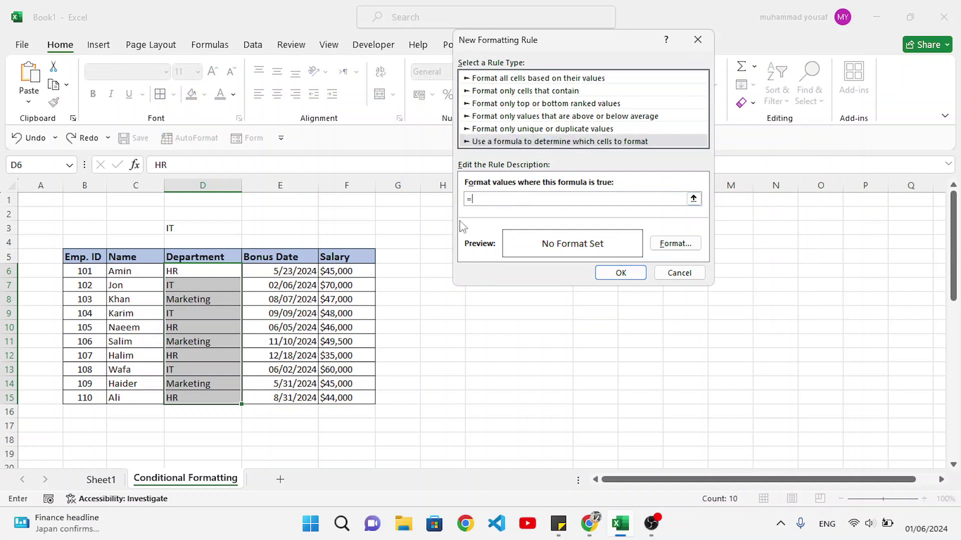
pyautogui.click(214, 271)
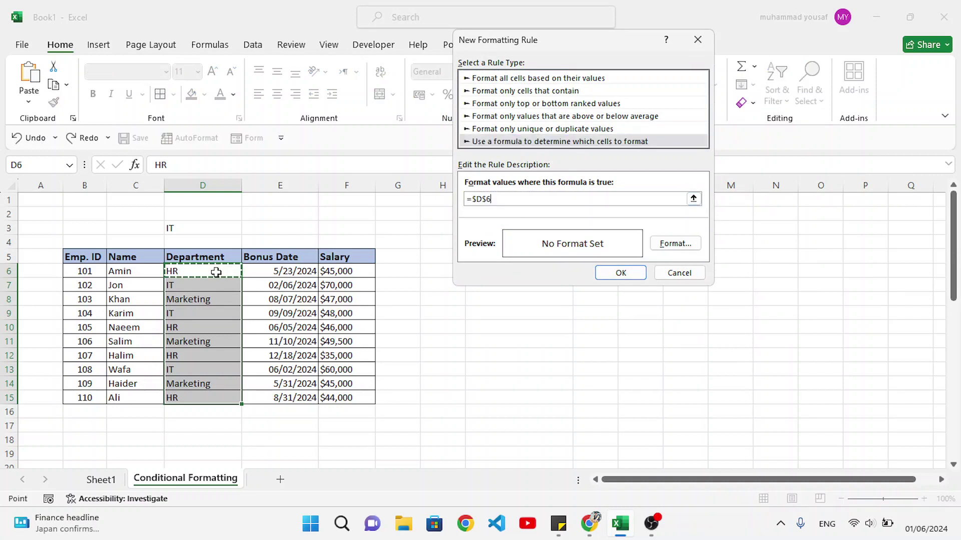
# Correct the rule formula to =$D6=$D$3.
pyautogui.click(485, 200)
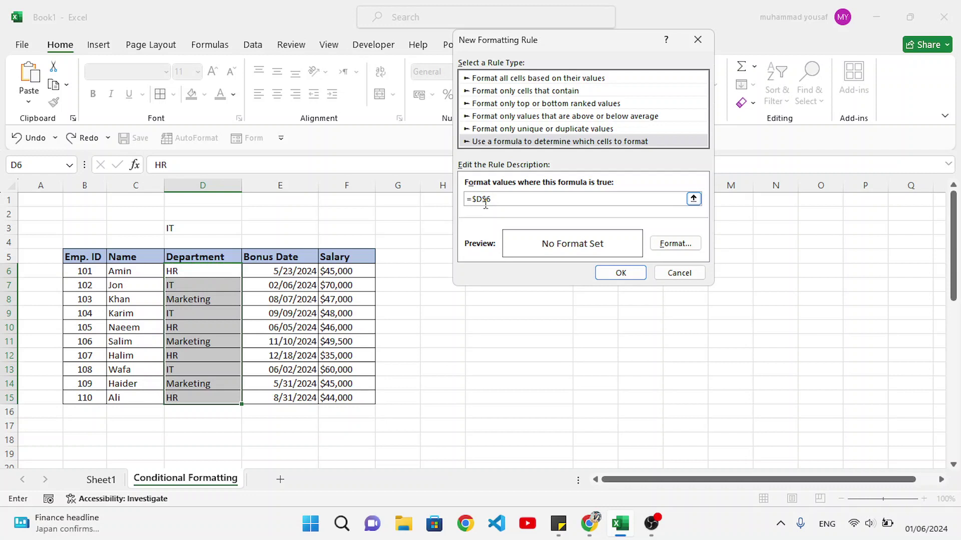
pyautogui.write('=')
pyautogui.press('Right')
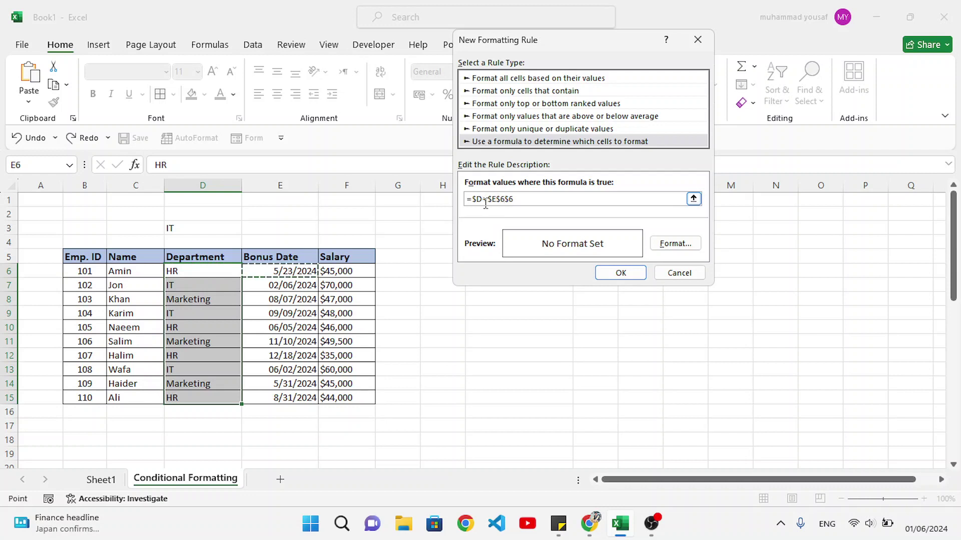
pyautogui.press('BackSpace')
pyautogui.press('BackSpace')
pyautogui.press('BackSpace')
pyautogui.press('BackSpace')
pyautogui.press('BackSpace')
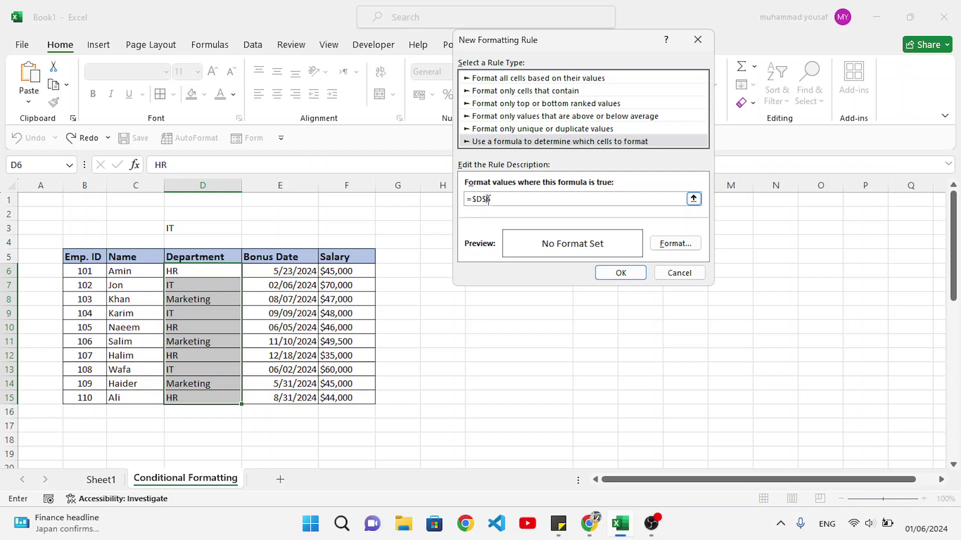
pyautogui.press('Delete')
pyautogui.write('=')
pyautogui.click(200, 228)
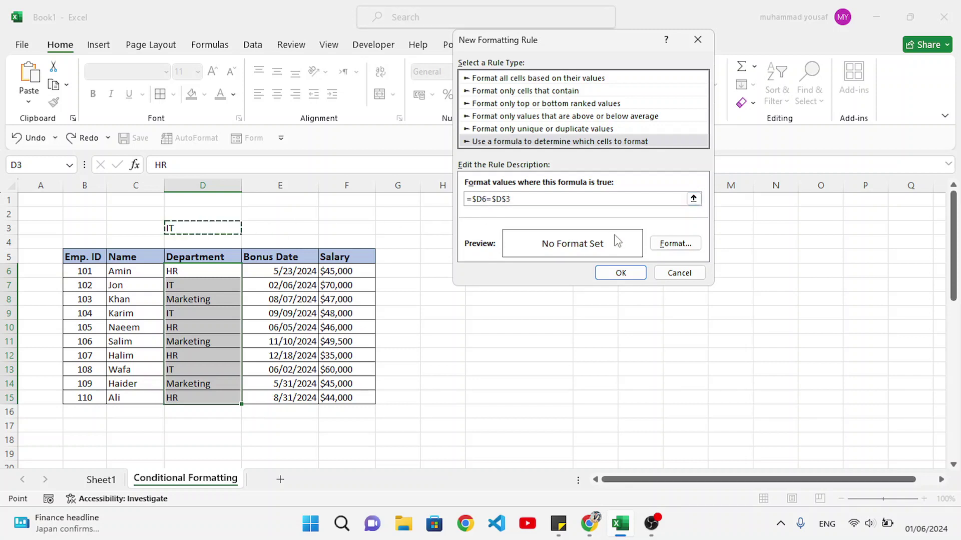
# Give the rule a light gold fill, save it and apply it to D6:D15.
pyautogui.click(674, 245)
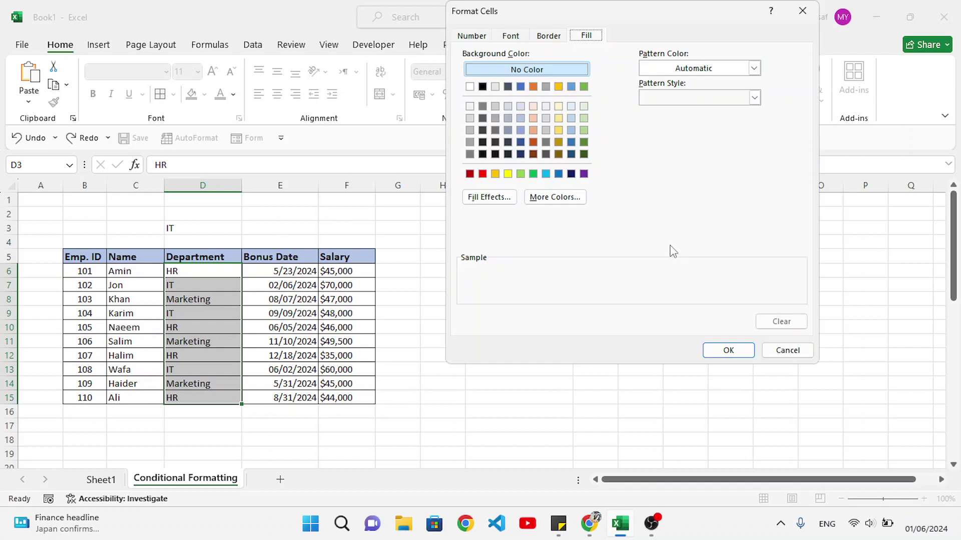
pyautogui.click(558, 130)
pyautogui.click(726, 350)
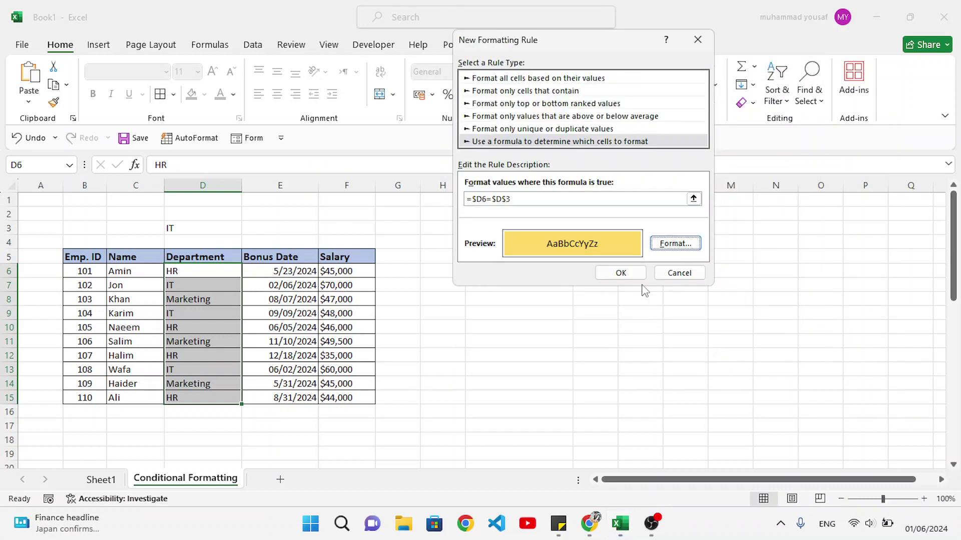
pyautogui.click(618, 272)
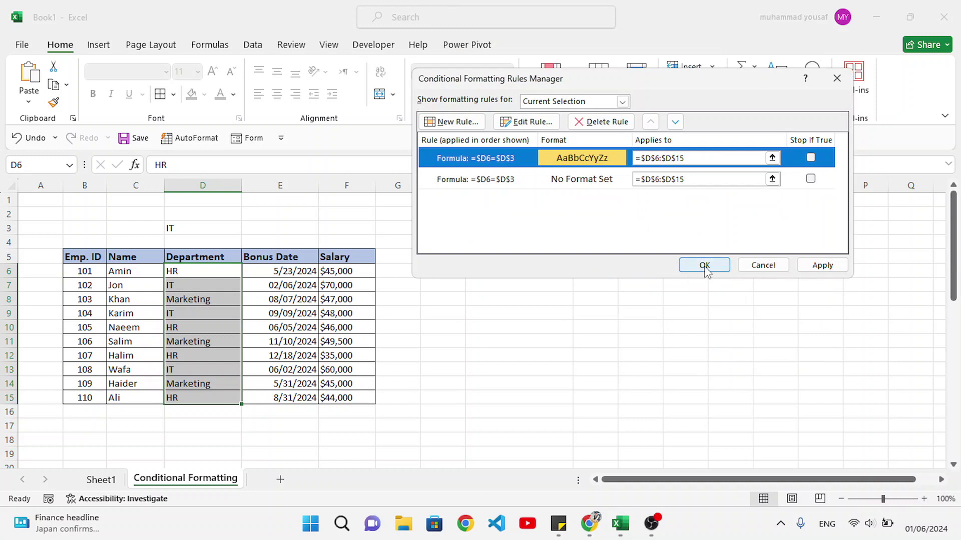
pyautogui.click(821, 265)
pyautogui.click(722, 266)
pyautogui.click(225, 315)
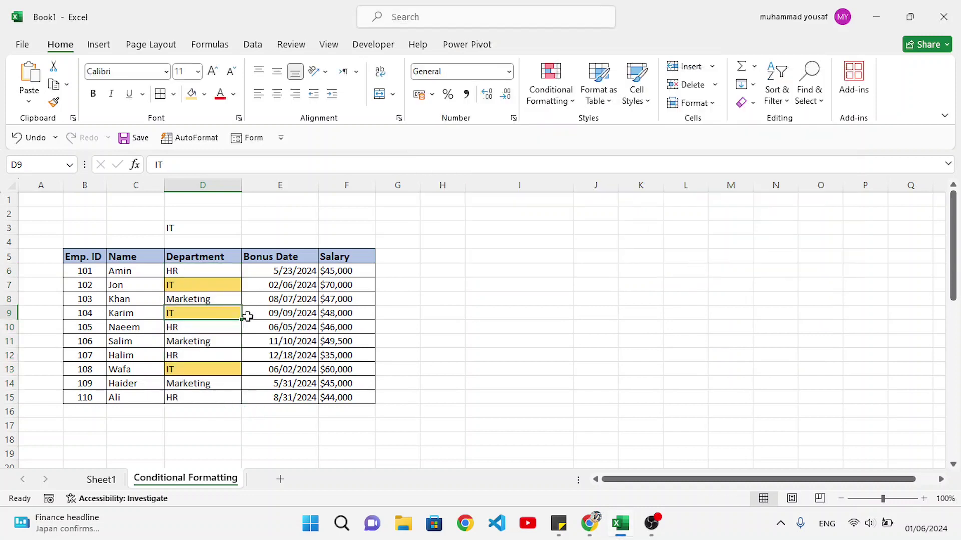
pyautogui.click(226, 226)
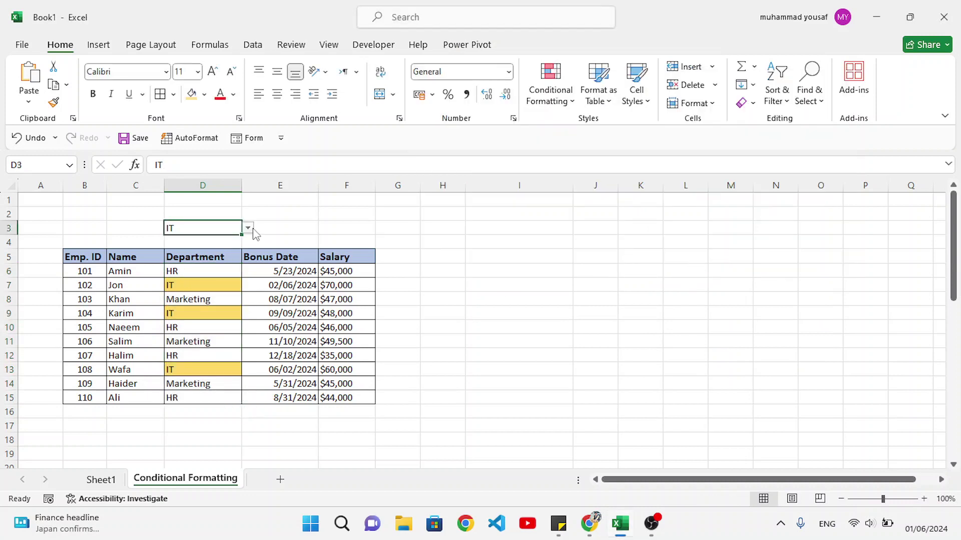
pyautogui.click(249, 229)
pyautogui.click(214, 243)
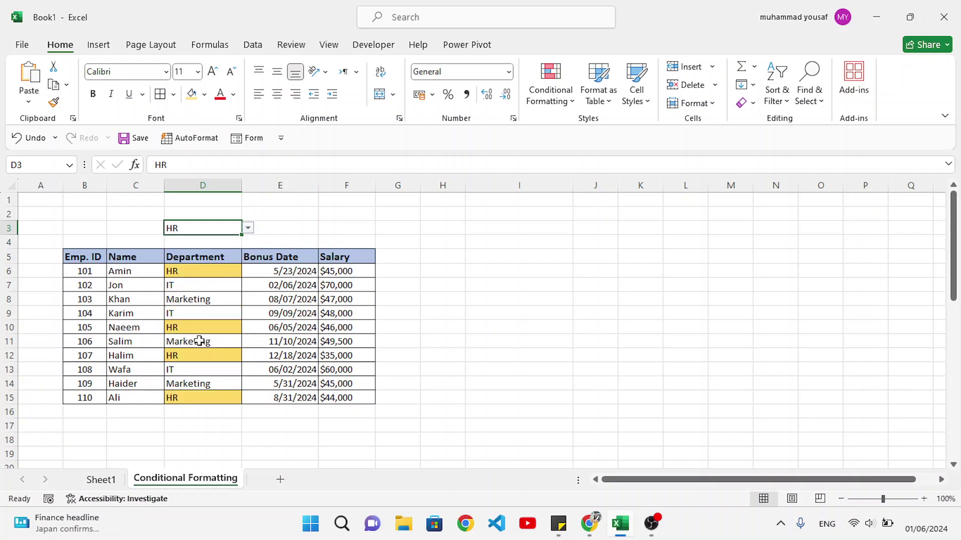
pyautogui.click(248, 228)
pyautogui.click(209, 262)
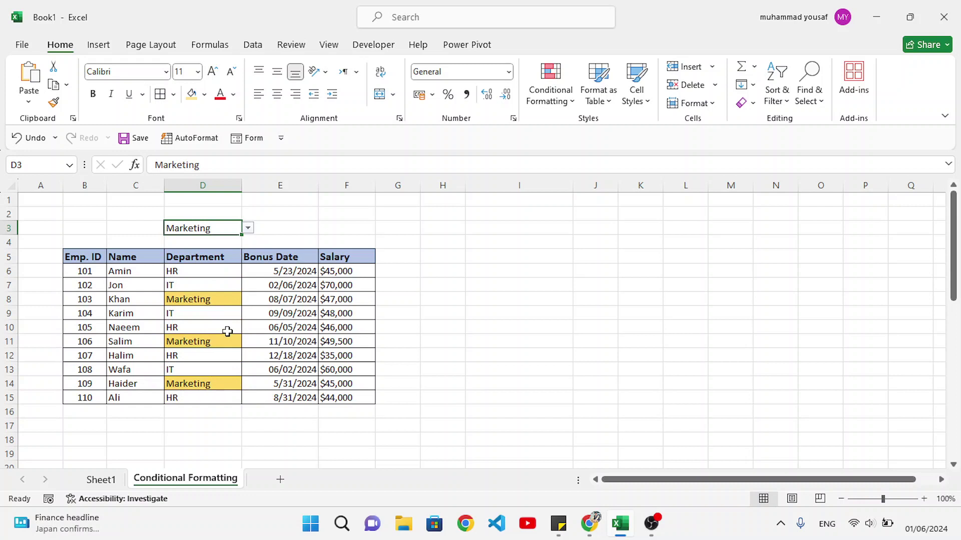
pyautogui.click(201, 329)
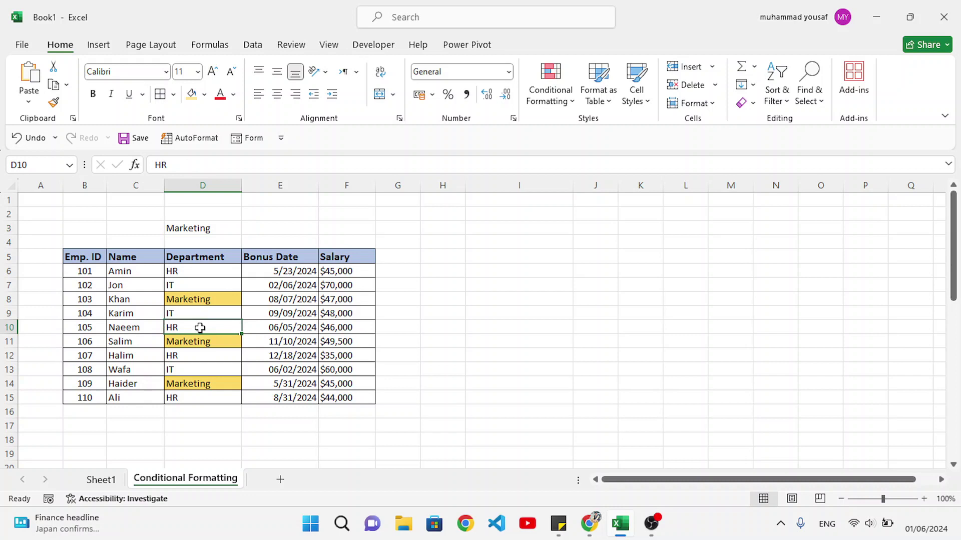
pyautogui.click(305, 288)
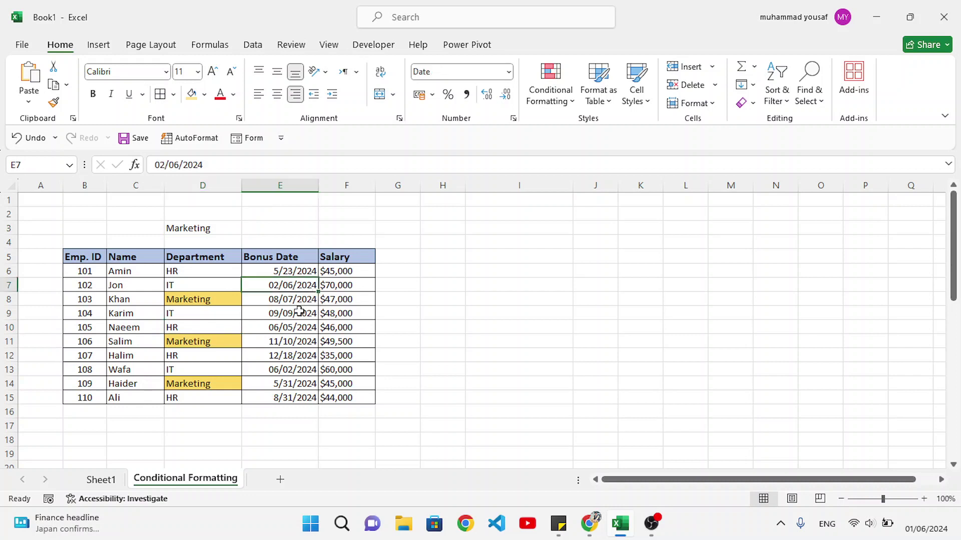
# Check the dd/mm/yyyy Bonus Dates and select E6:E15.
pyautogui.click(298, 297)
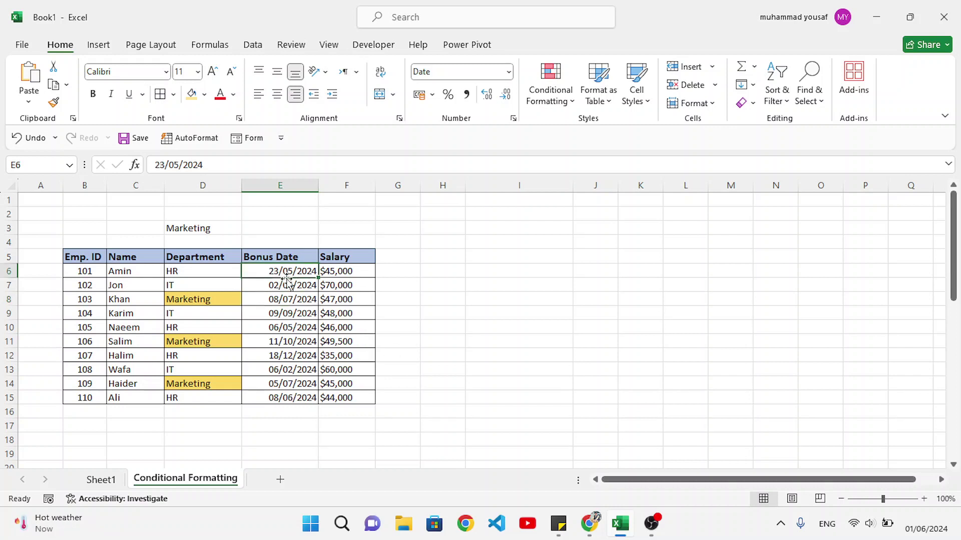
pyautogui.moveTo(286, 273); pyautogui.dragTo(296, 397)
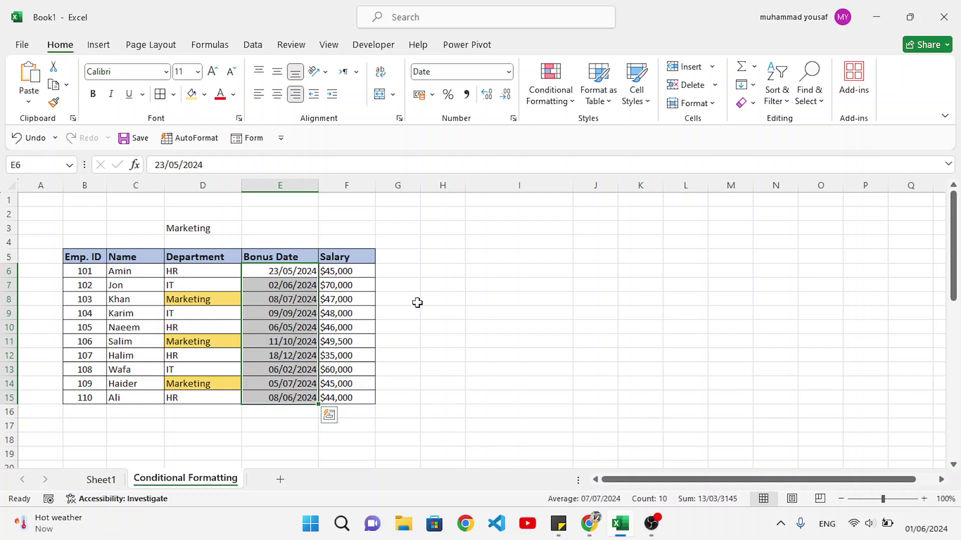
# Start an A Date Occurring rule on the Bonus Dates with the period set to Tomorrow.
pyautogui.click(561, 110)
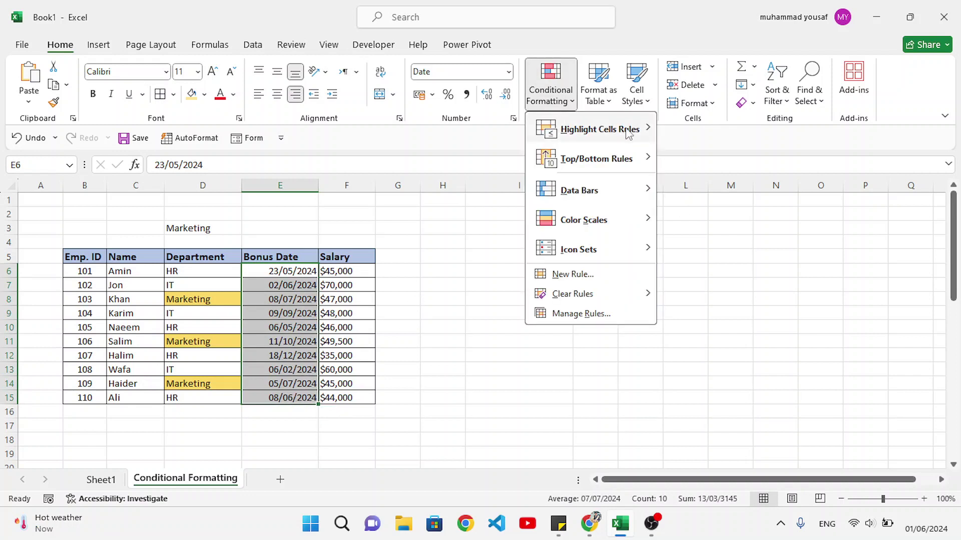
pyautogui.moveTo(615, 139)
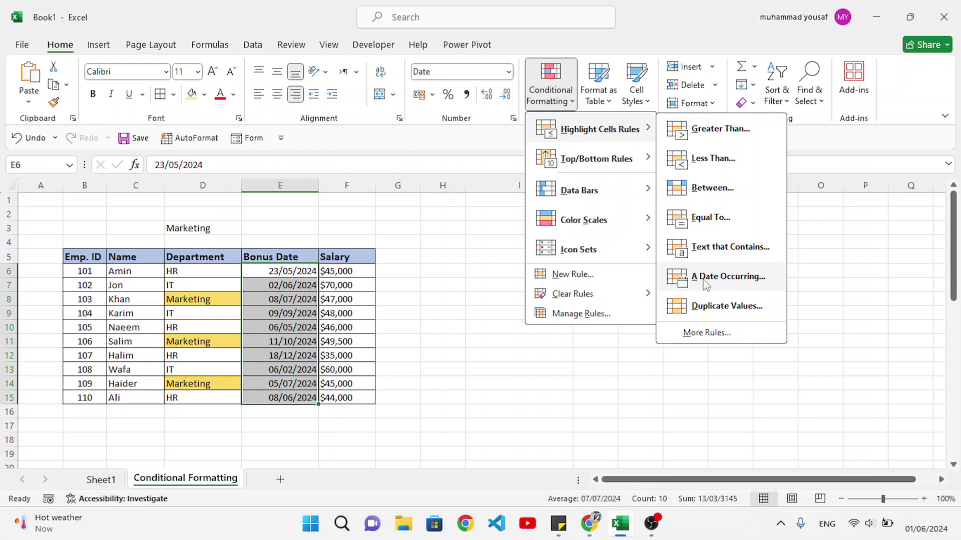
pyautogui.click(729, 282)
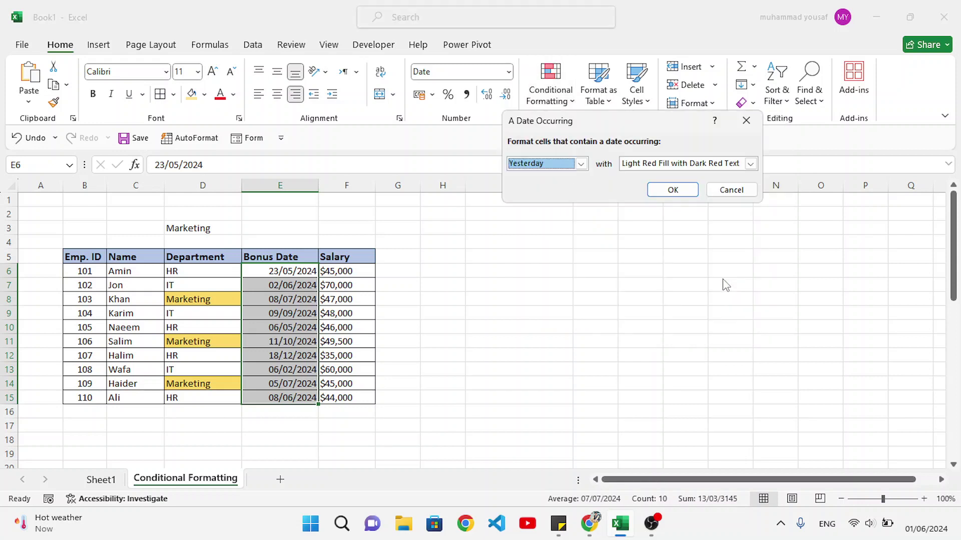
pyautogui.click(580, 164)
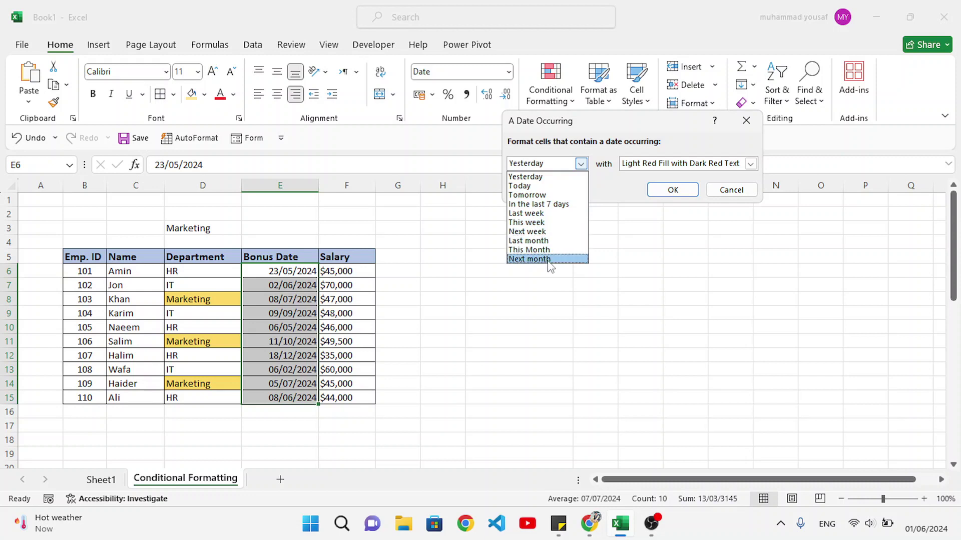
pyautogui.click(548, 195)
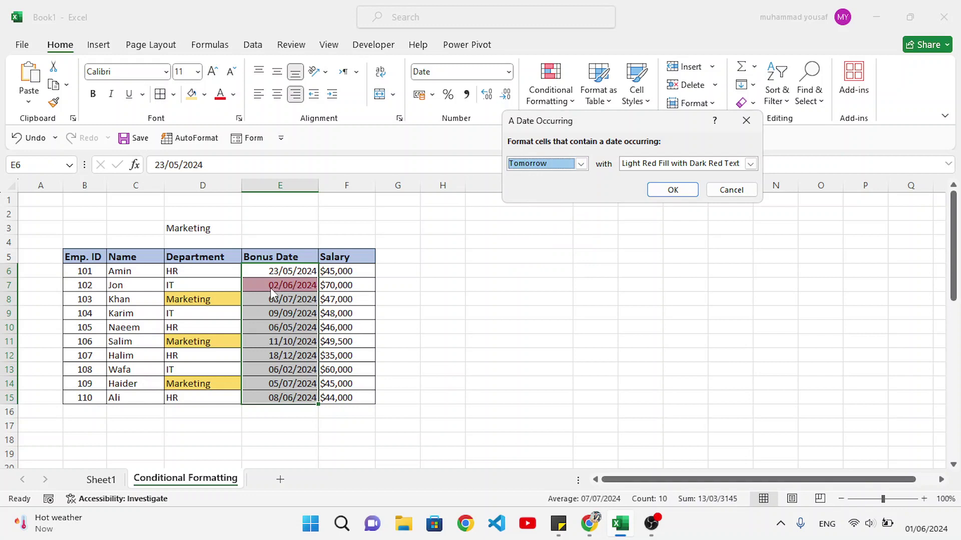
# Set the date rule's style to Green Fill with Dark Green Text after previewing yellow.
pyautogui.click(750, 163)
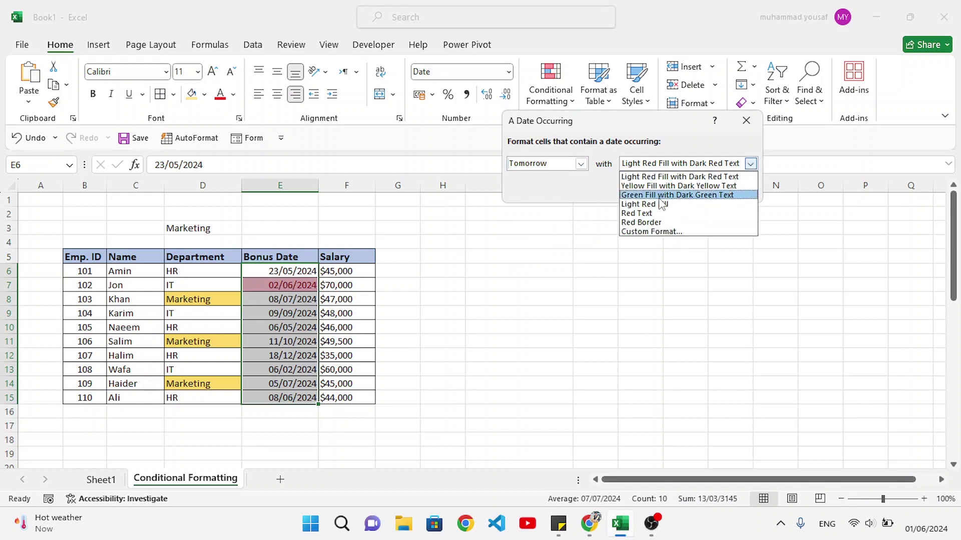
pyautogui.click(646, 186)
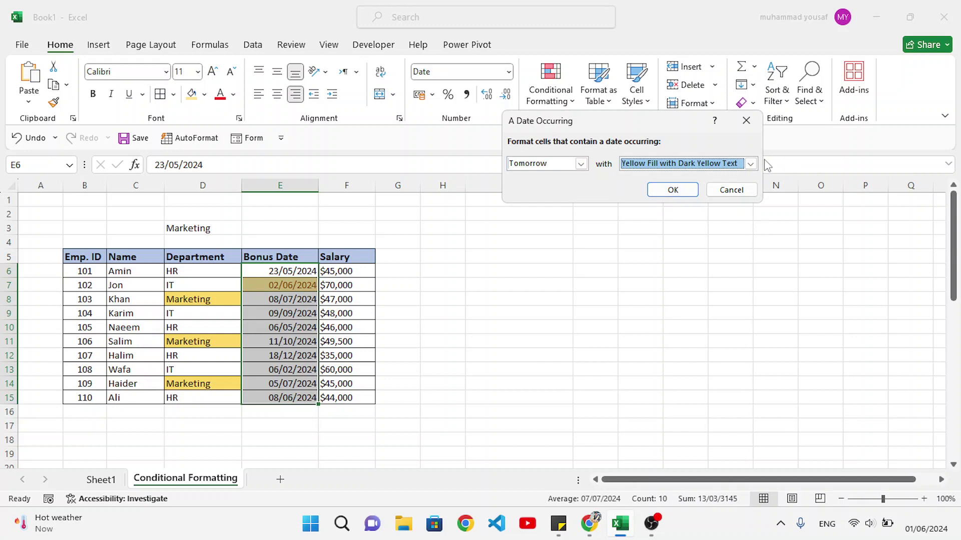
pyautogui.click(750, 164)
pyautogui.click(650, 194)
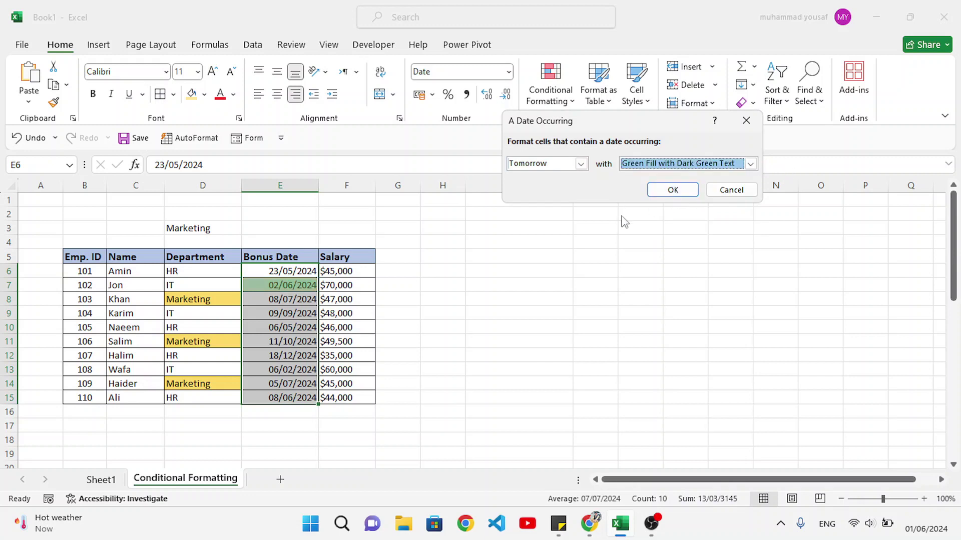
# Preview the Today, Yesterday, In the last 7 days and Last week periods.
pyautogui.click(580, 164)
pyautogui.click(549, 186)
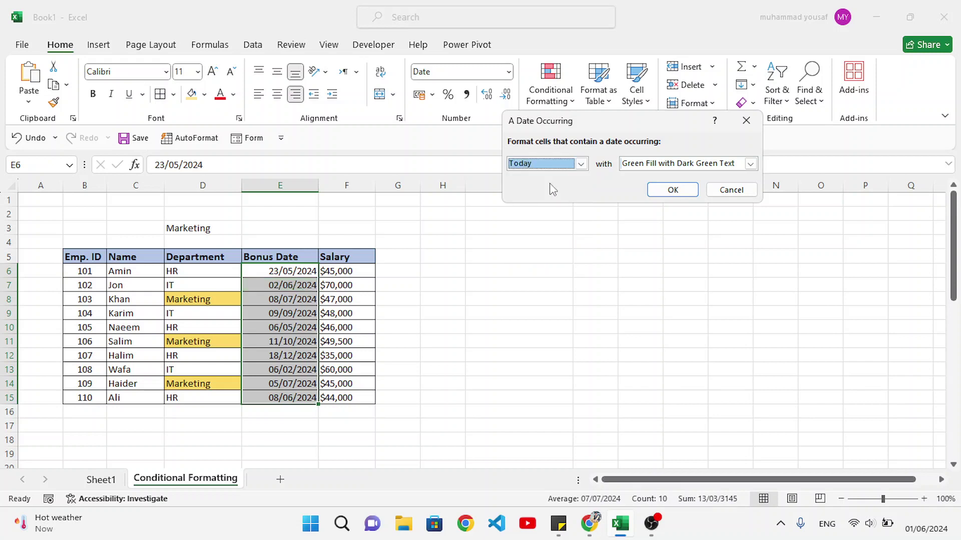
pyautogui.click(580, 164)
pyautogui.click(564, 178)
pyautogui.click(580, 163)
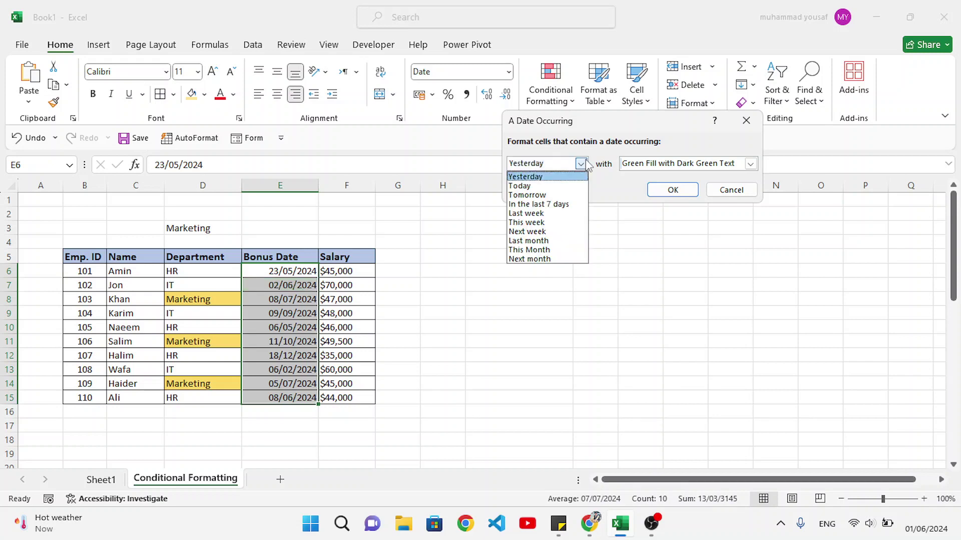
pyautogui.click(542, 205)
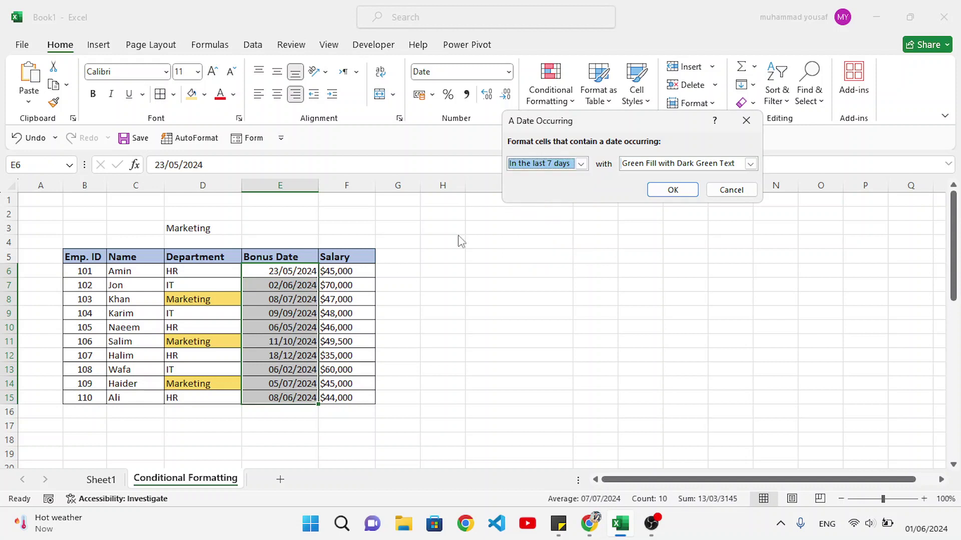
pyautogui.click(581, 169)
pyautogui.click(540, 212)
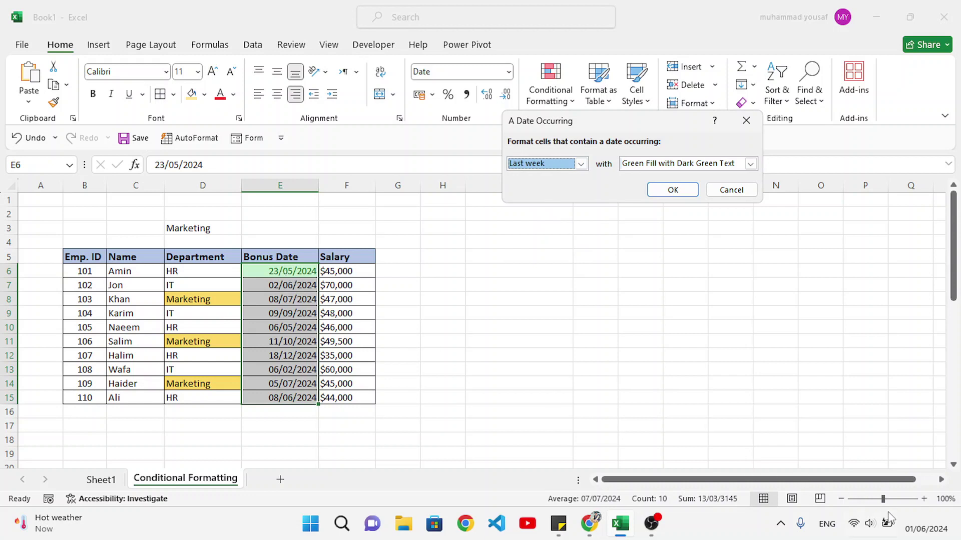
# Preview This week and Next week, then apply the rule with Last month.
pyautogui.click(581, 164)
pyautogui.click(533, 223)
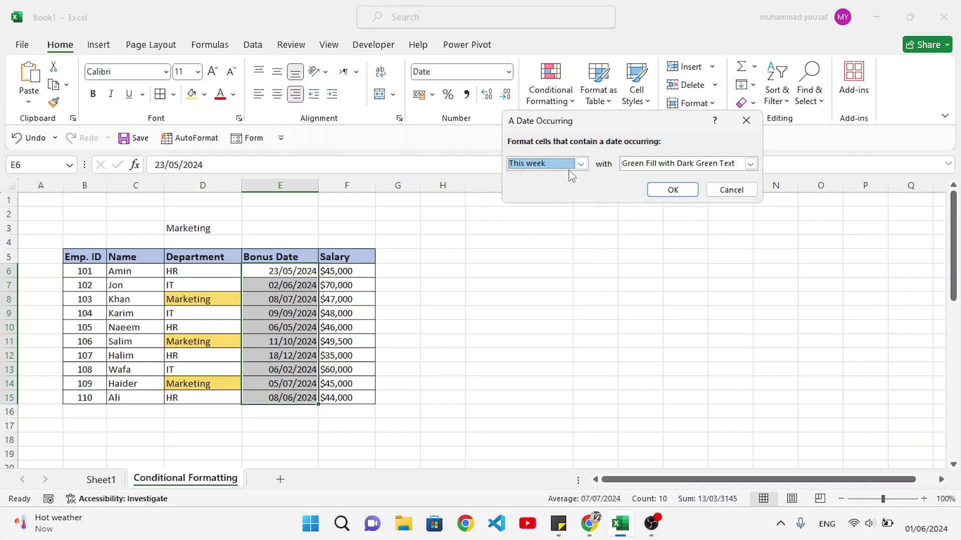
pyautogui.click(580, 165)
pyautogui.click(532, 232)
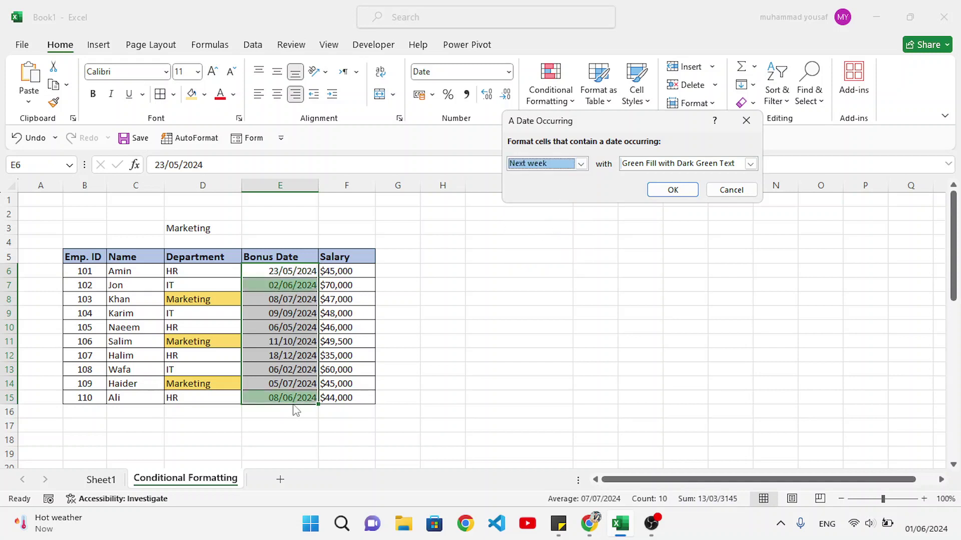
pyautogui.click(580, 164)
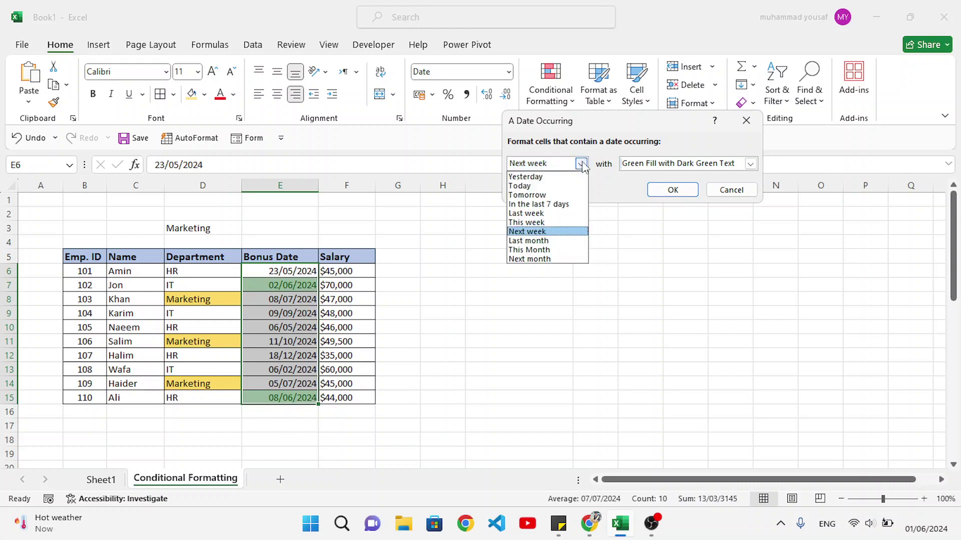
pyautogui.click(532, 243)
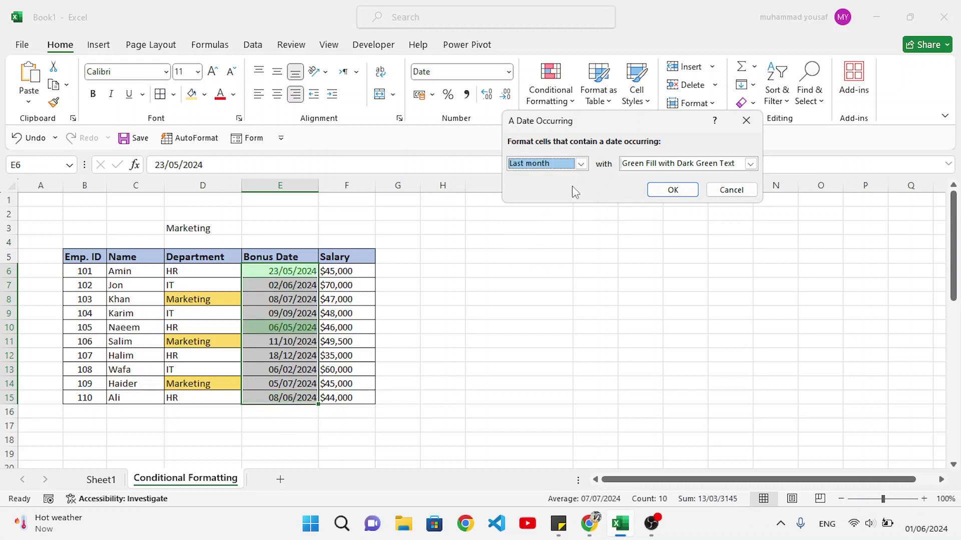
pyautogui.click(664, 199)
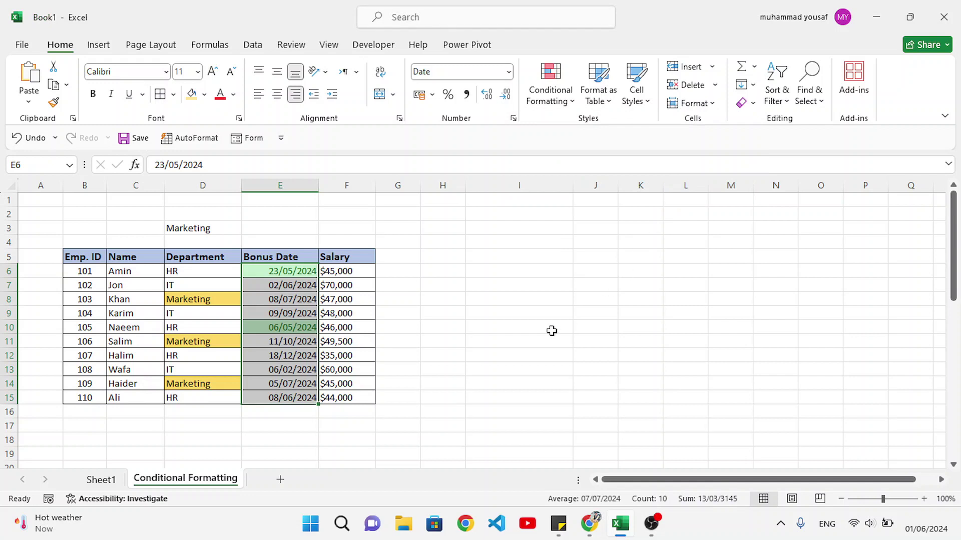
pyautogui.click(468, 314)
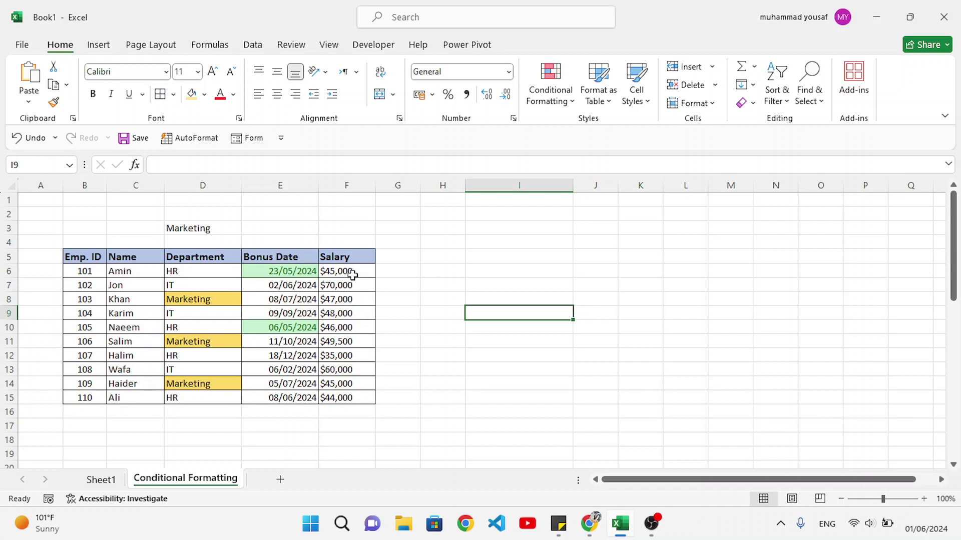
pyautogui.moveTo(350, 273); pyautogui.dragTo(350, 399)
# Highlight salaries above the entered threshold with Yellow Fill with Dark Yellow Text, then select F3.
pyautogui.click(550, 82)
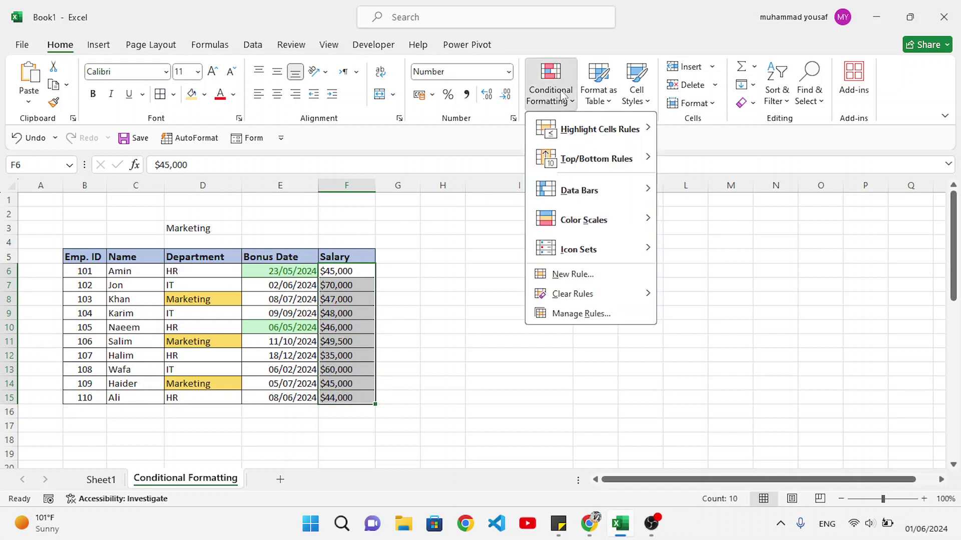
pyautogui.moveTo(635, 139)
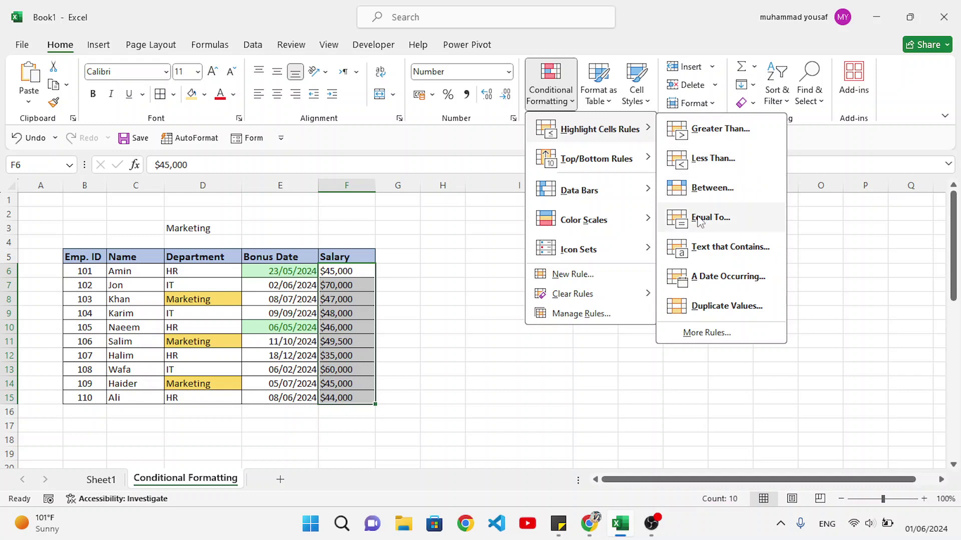
pyautogui.click(715, 133)
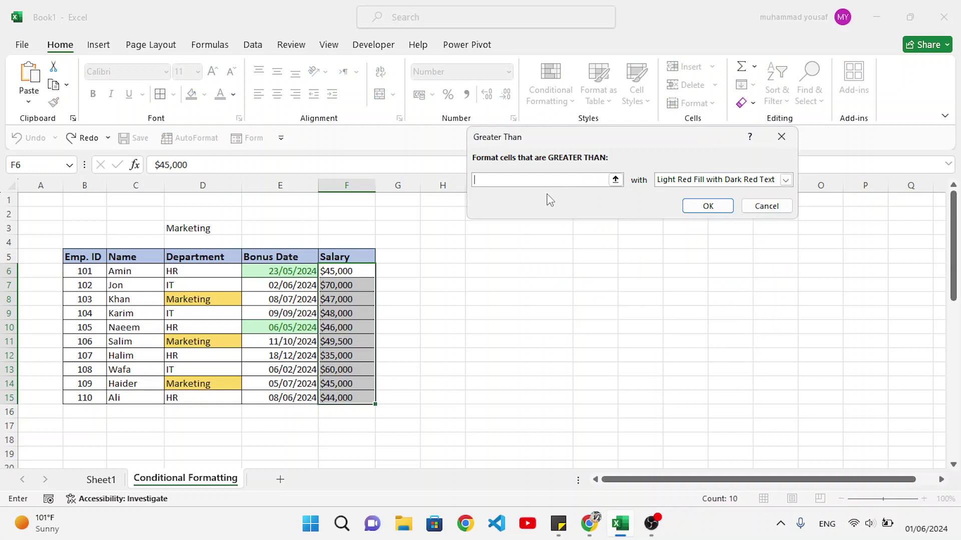
pyautogui.write('4')
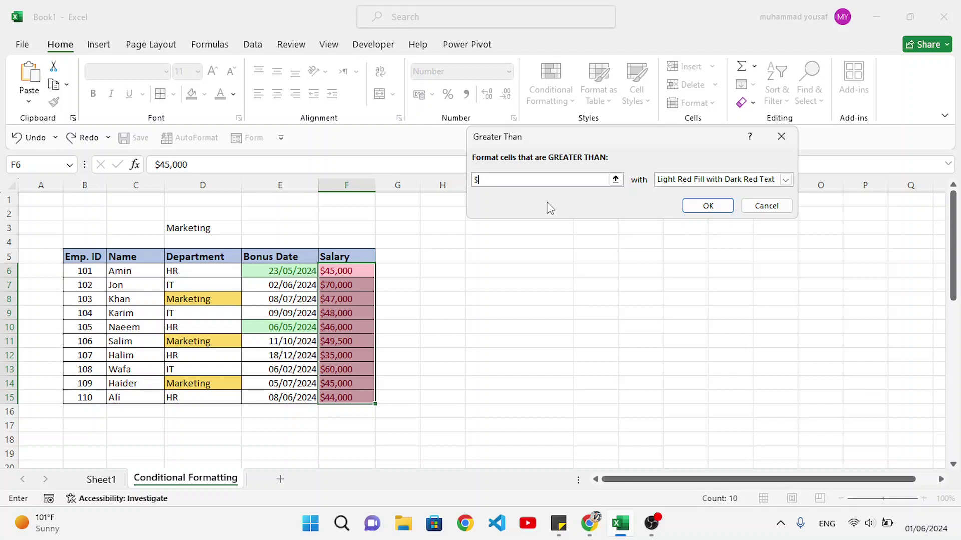
pyautogui.write('50000')
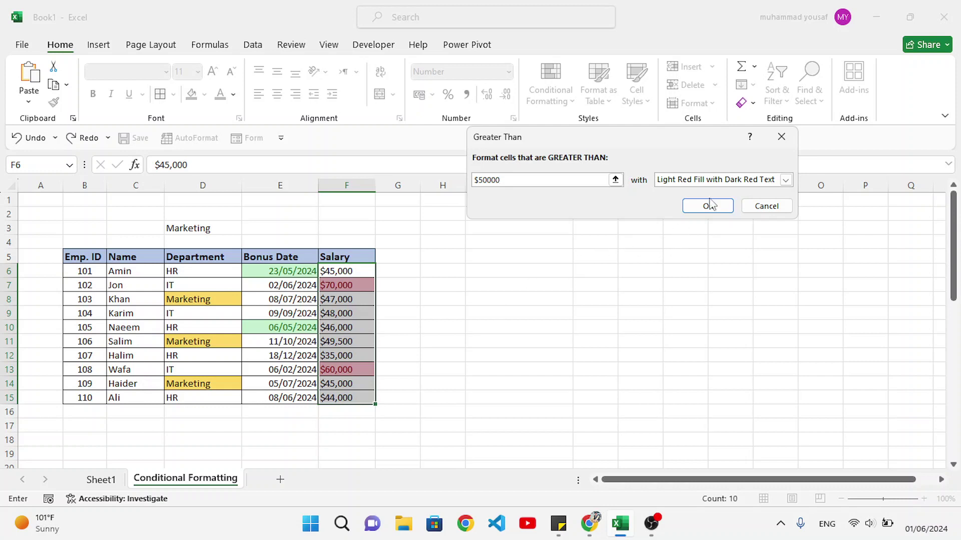
pyautogui.click(785, 181)
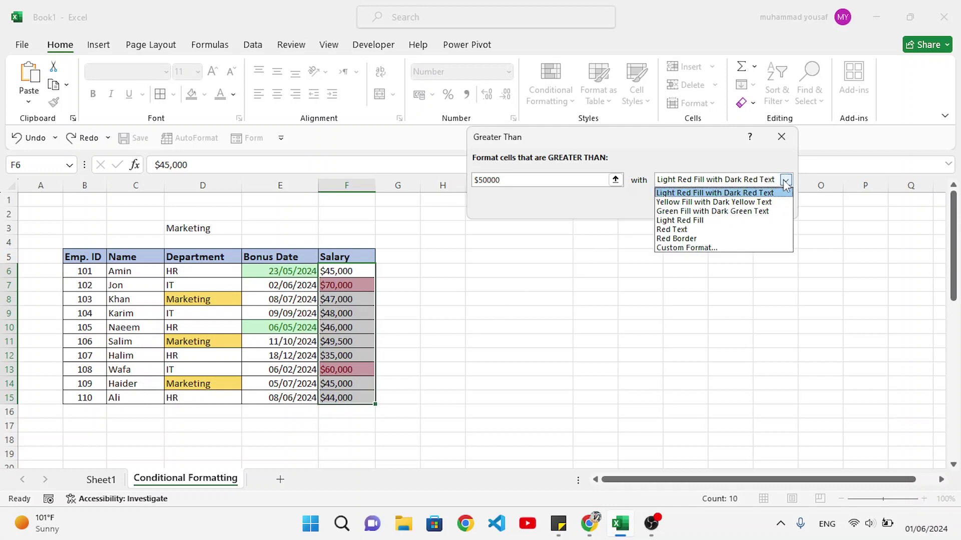
pyautogui.click(710, 202)
pyautogui.click(707, 213)
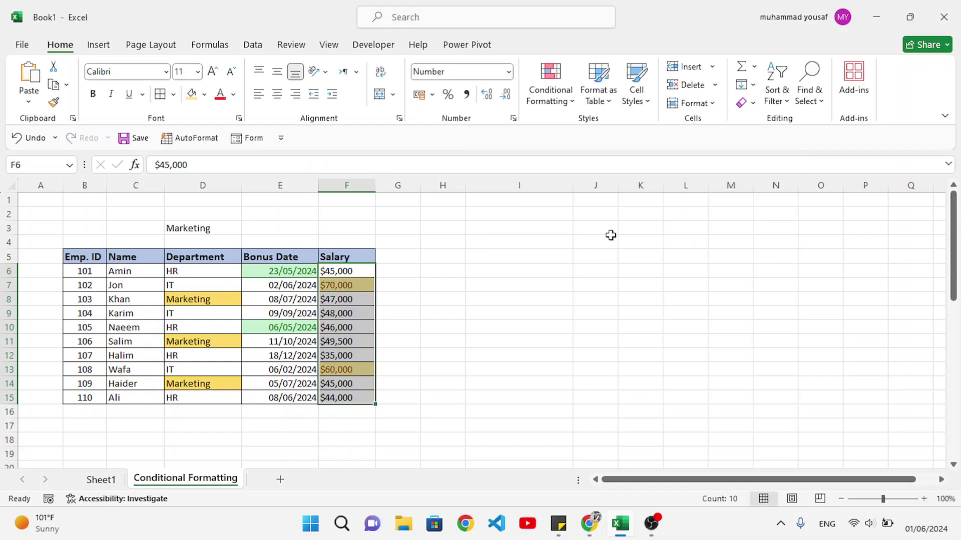
pyautogui.click(357, 312)
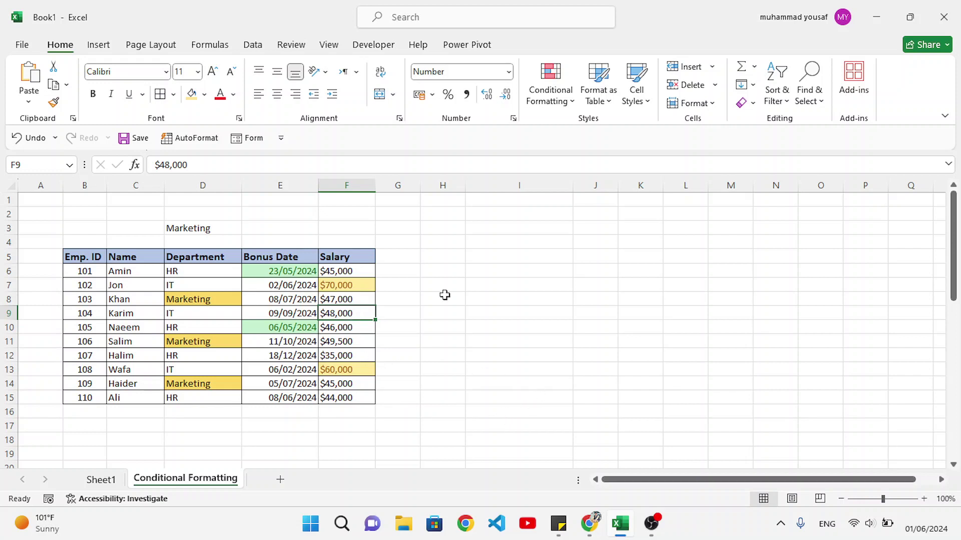
pyautogui.click(358, 227)
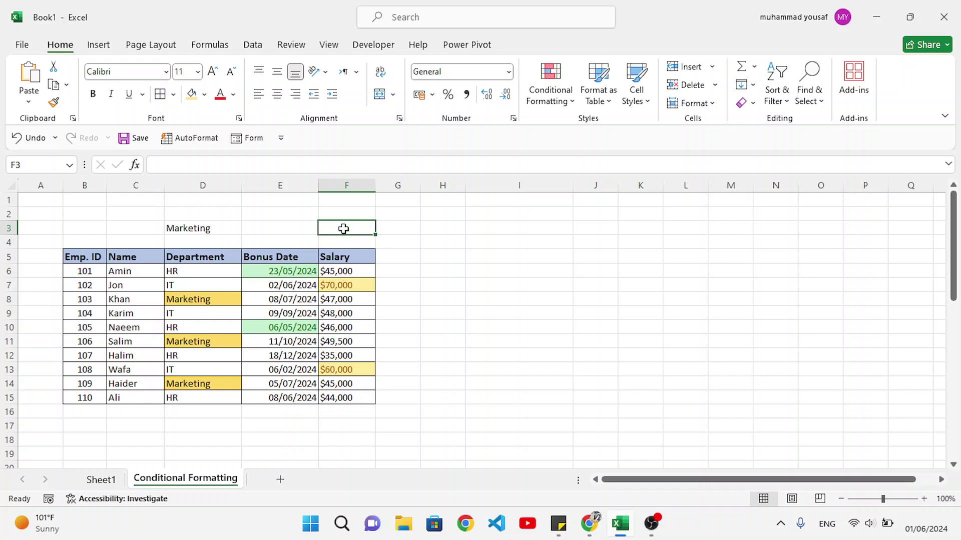
# Select the salaries F6:F15 and start a new formula-based conditional formatting rule.
pyautogui.moveTo(352, 272); pyautogui.dragTo(357, 399)
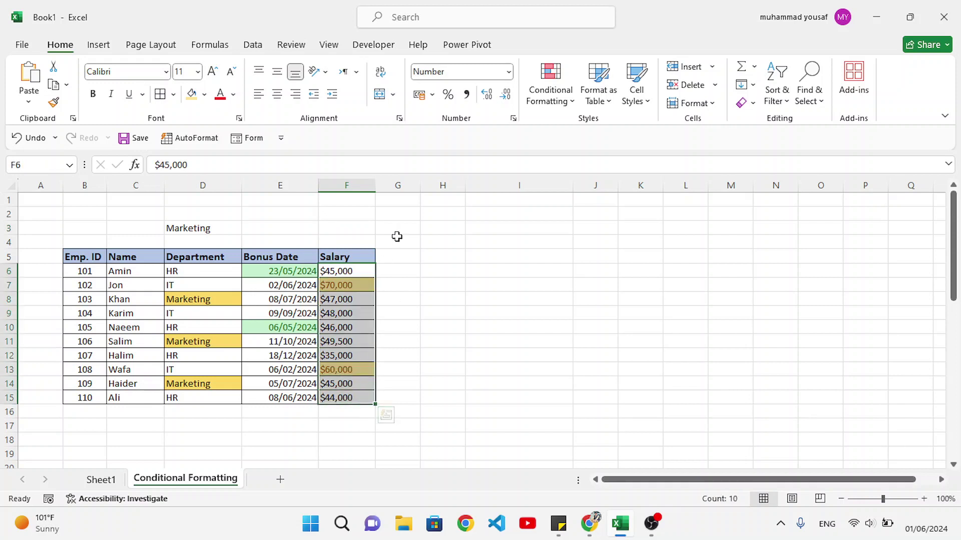
pyautogui.click(550, 82)
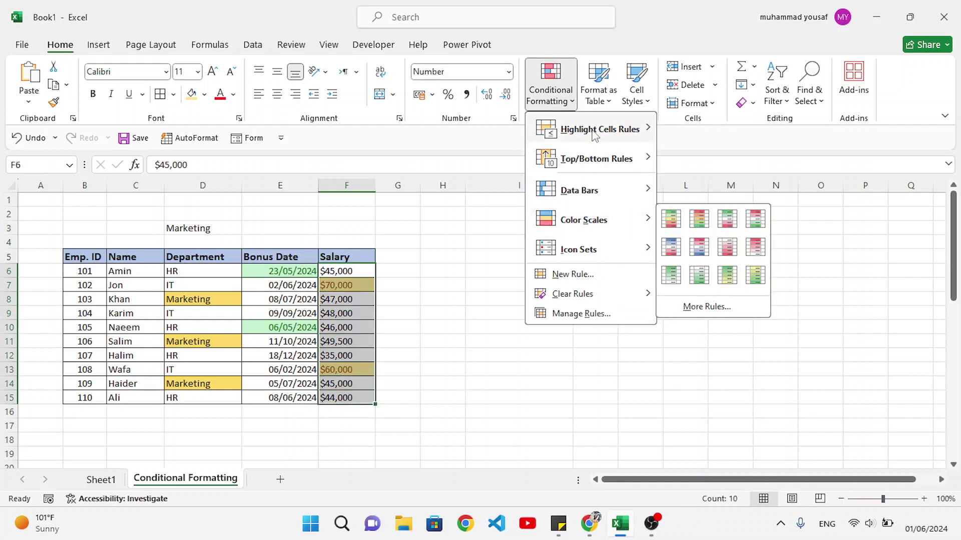
pyautogui.click(563, 275)
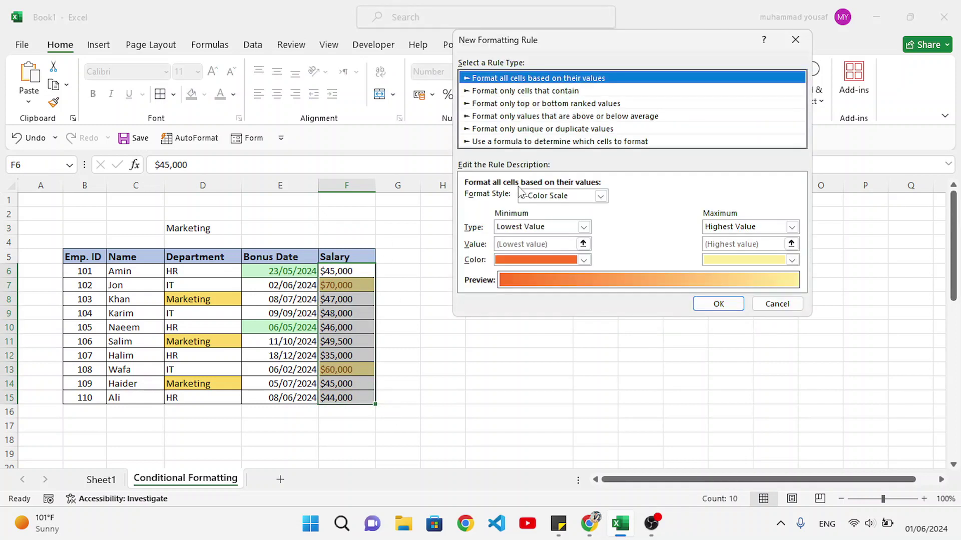
pyautogui.click(518, 142)
pyautogui.click(496, 199)
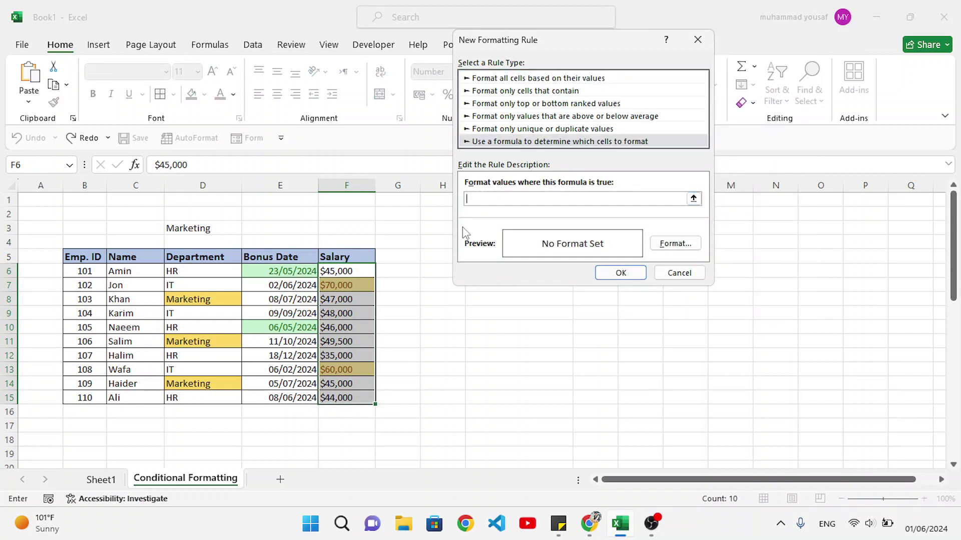
# Enter the rule formula =$F6>$F$3 with a green fill and apply it.
pyautogui.click(358, 273)
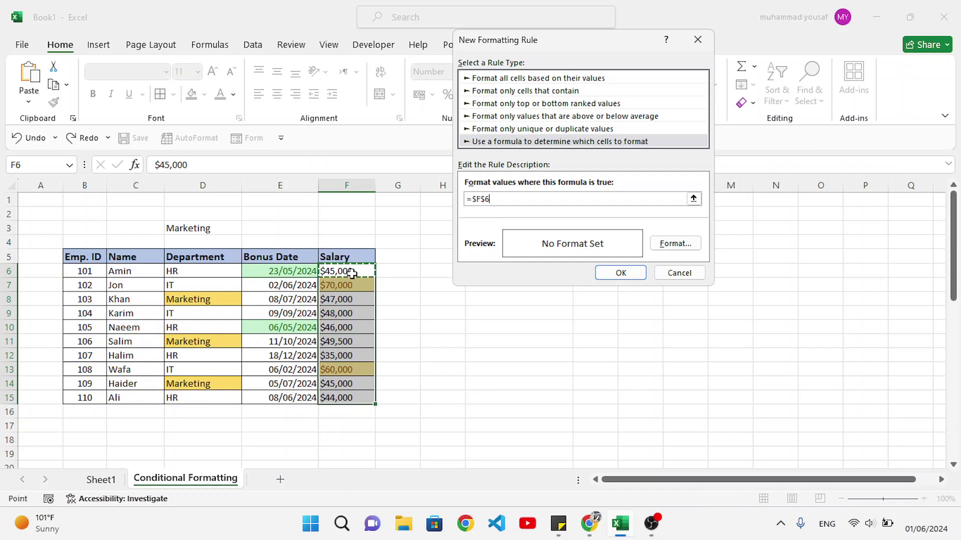
pyautogui.click(486, 199)
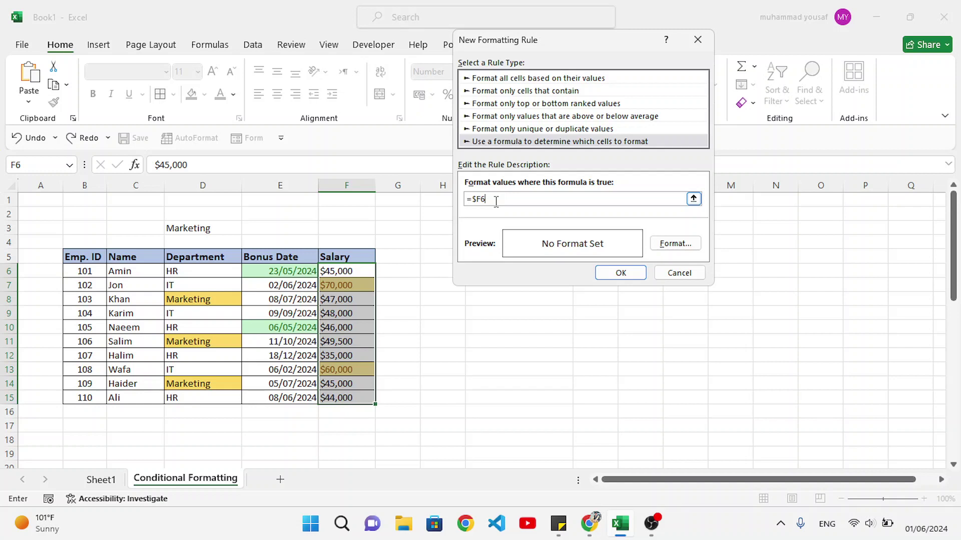
pyautogui.write('>')
pyautogui.click(356, 230)
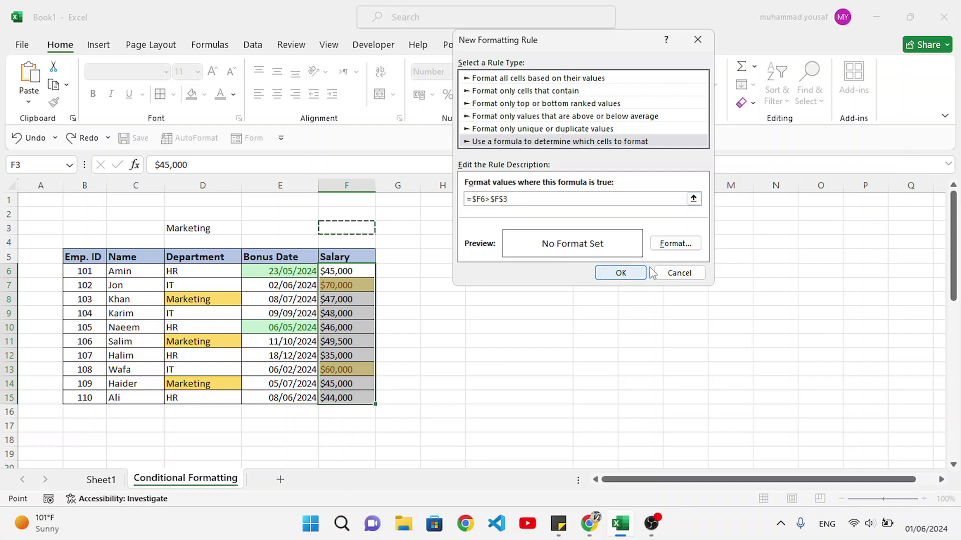
pyautogui.click(676, 245)
pyautogui.click(533, 174)
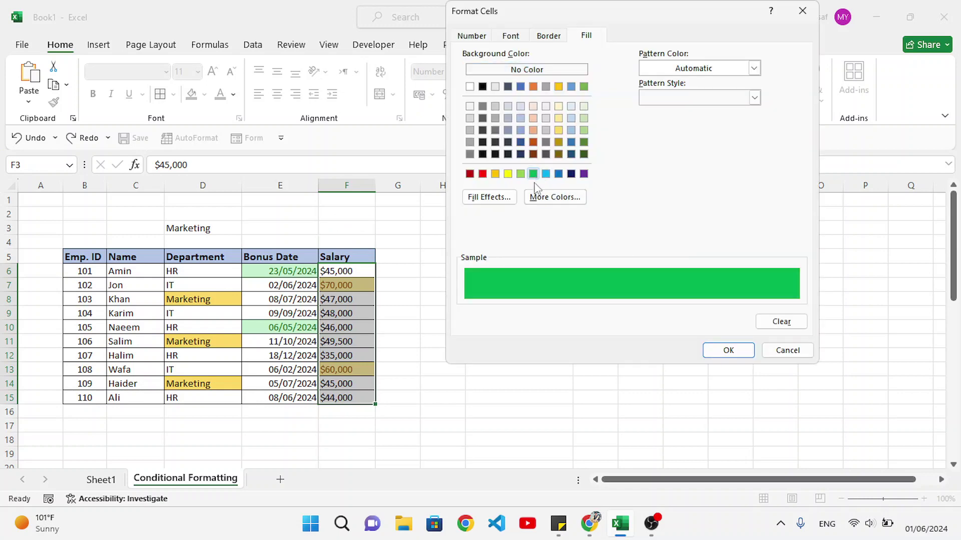
pyautogui.click(728, 350)
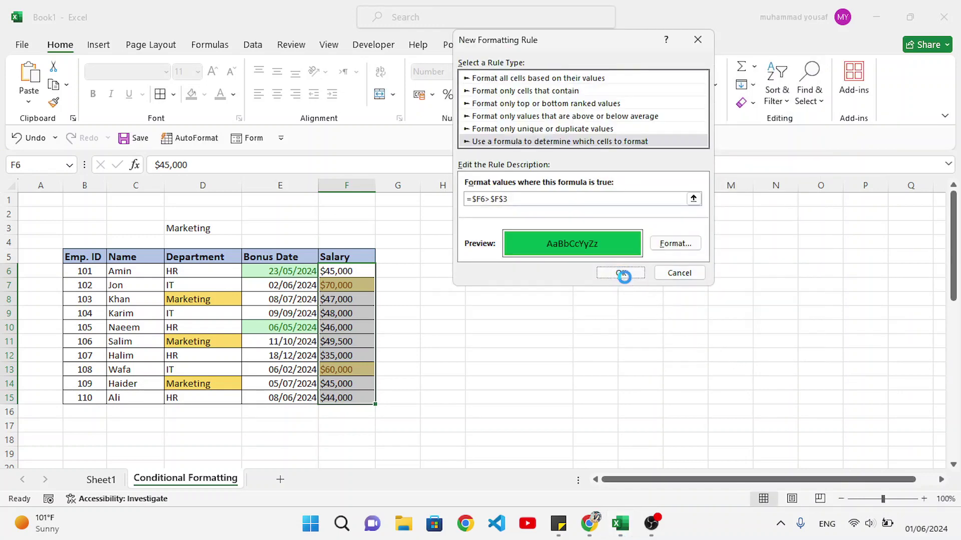
pyautogui.click(622, 275)
pyautogui.click(354, 229)
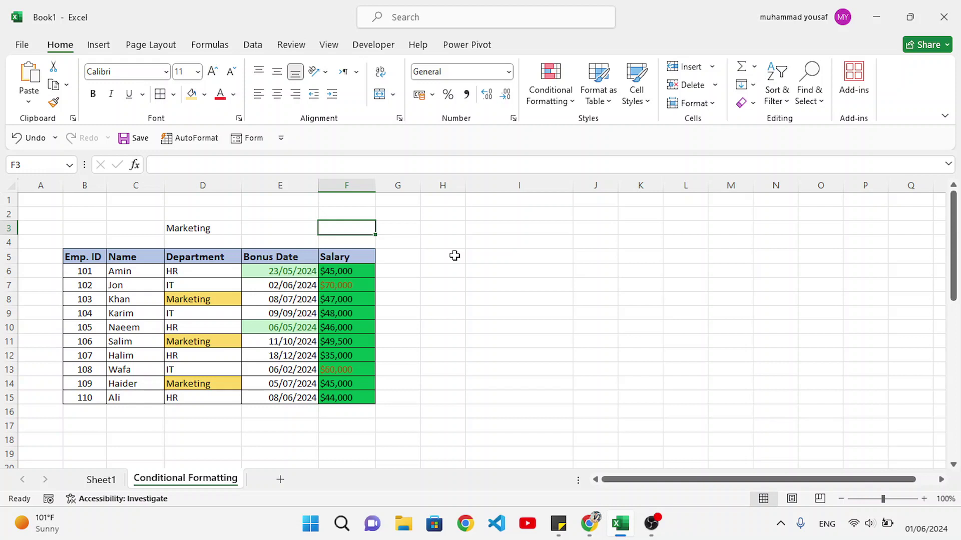
# Enter $40000 as the threshold in F3 and check which salaries stay green.
pyautogui.write('40')
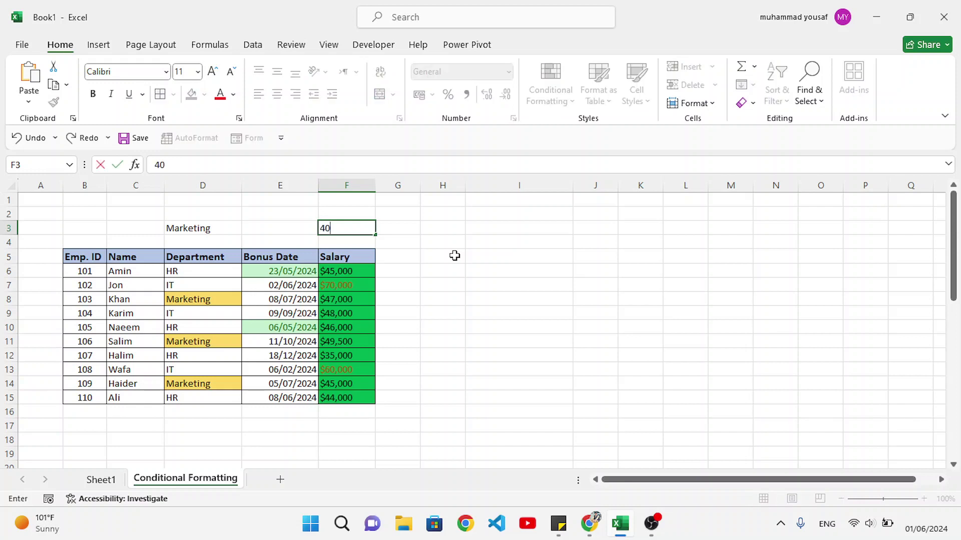
pyautogui.press('Left')
pyautogui.press('Left')
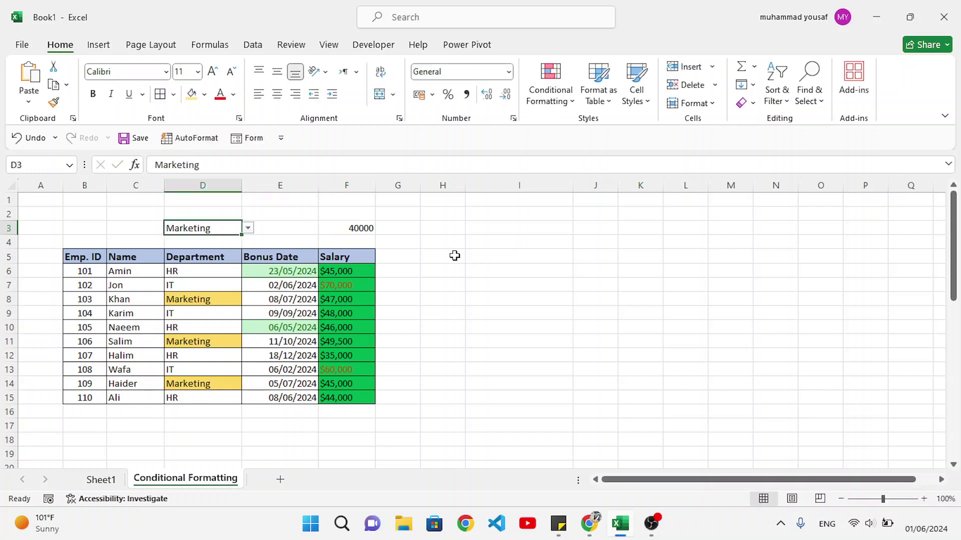
pyautogui.press('Right')
pyautogui.press('Right')
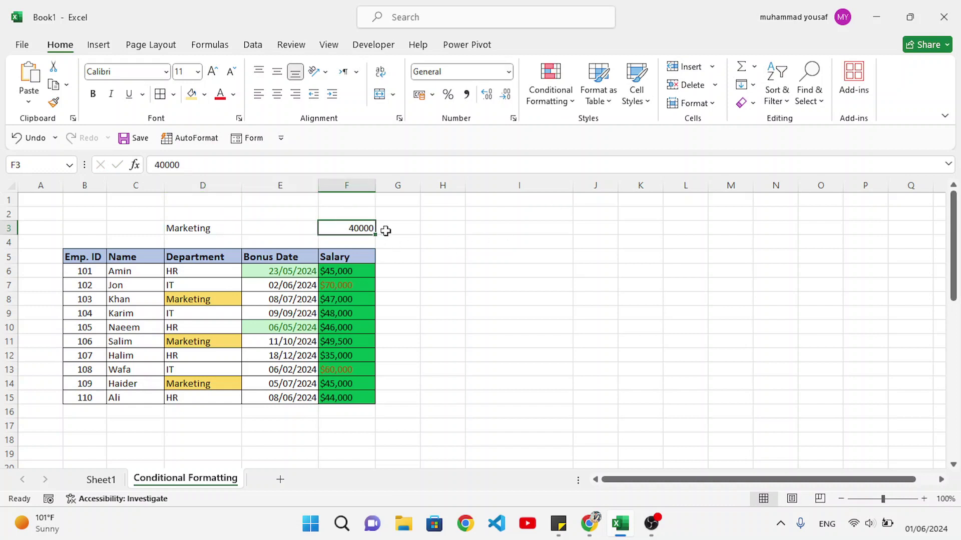
pyautogui.doubleClick(347, 226)
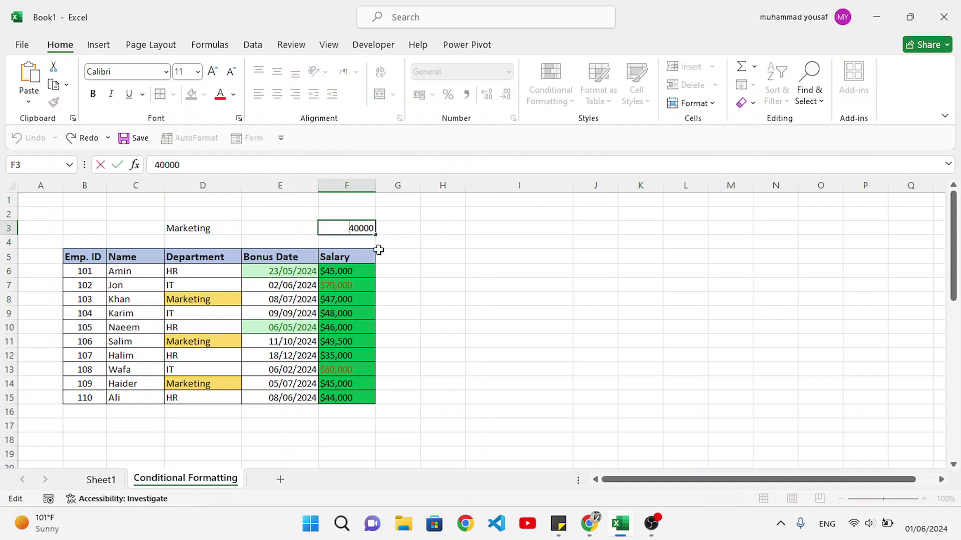
pyautogui.write('$')
pyautogui.click(387, 236)
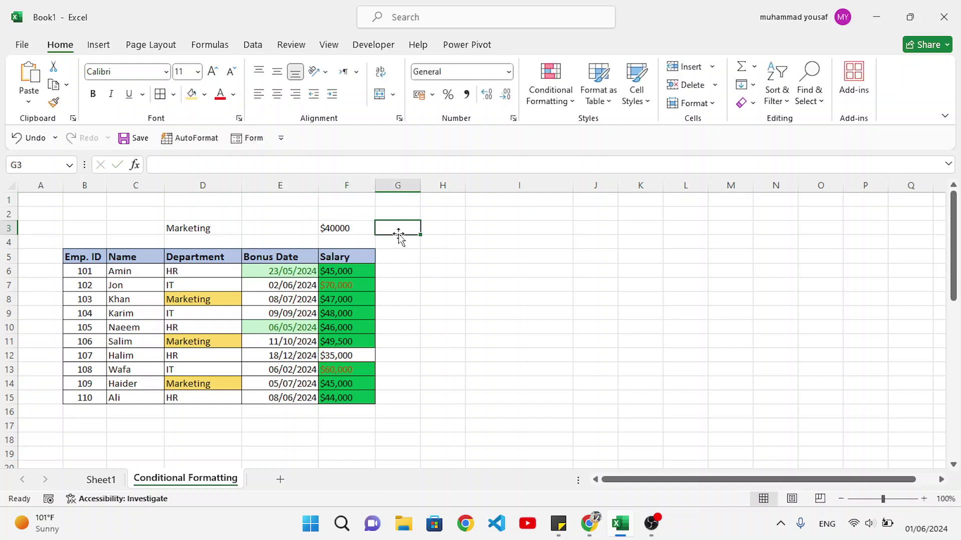
pyautogui.click(344, 227)
pyautogui.click(341, 358)
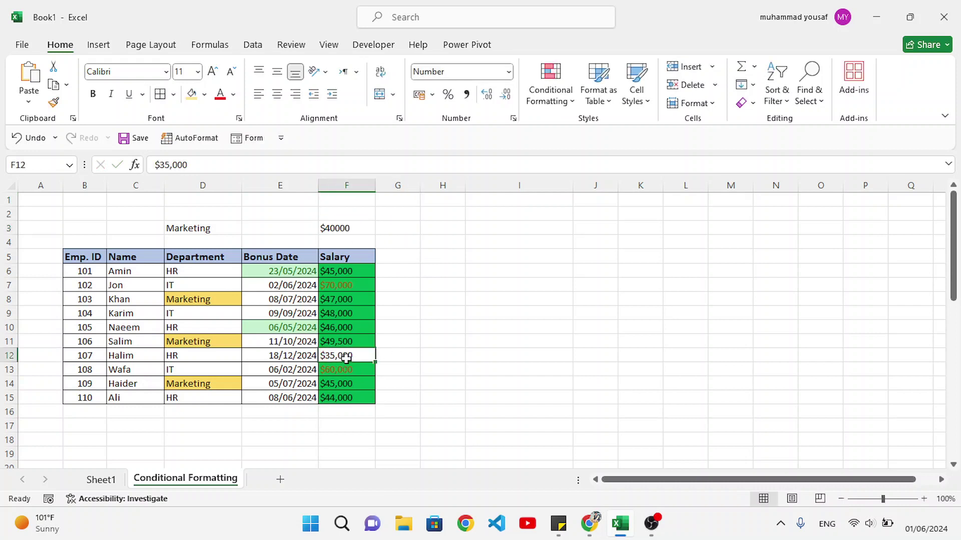
pyautogui.click(351, 275)
pyautogui.moveTo(351, 277); pyautogui.dragTo(354, 396)
# Raise the F3 threshold to $45000 and check the remaining green salaries, like $46,000.
pyautogui.click(336, 228)
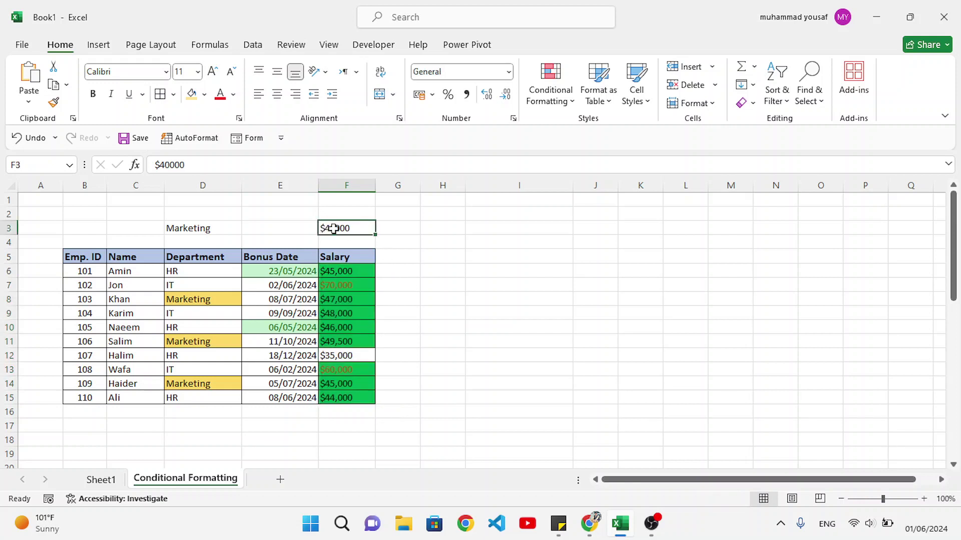
pyautogui.doubleClick(336, 228)
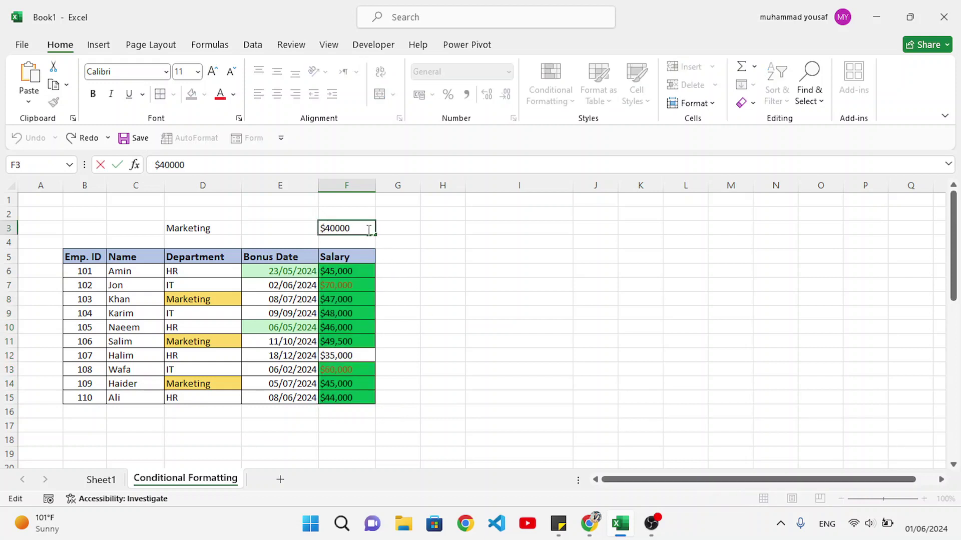
pyautogui.press('BackSpace')
pyautogui.write('5')
pyautogui.press('Return')
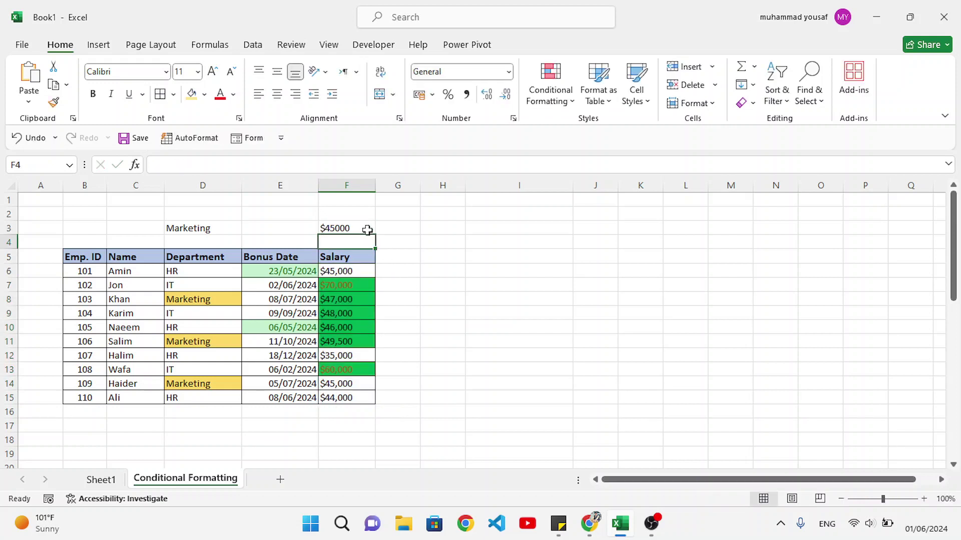
pyautogui.moveTo(341, 284); pyautogui.dragTo(344, 338)
pyautogui.click(343, 328)
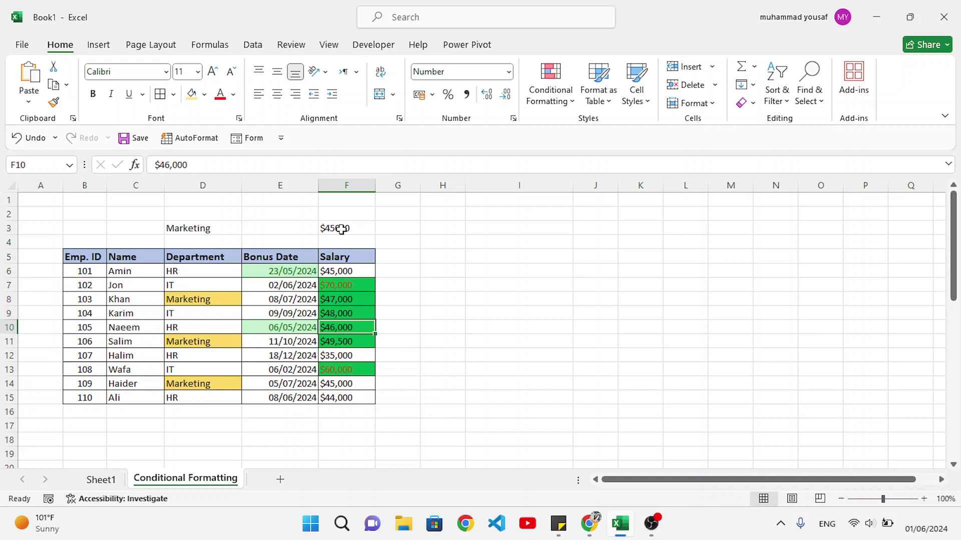
pyautogui.click(396, 229)
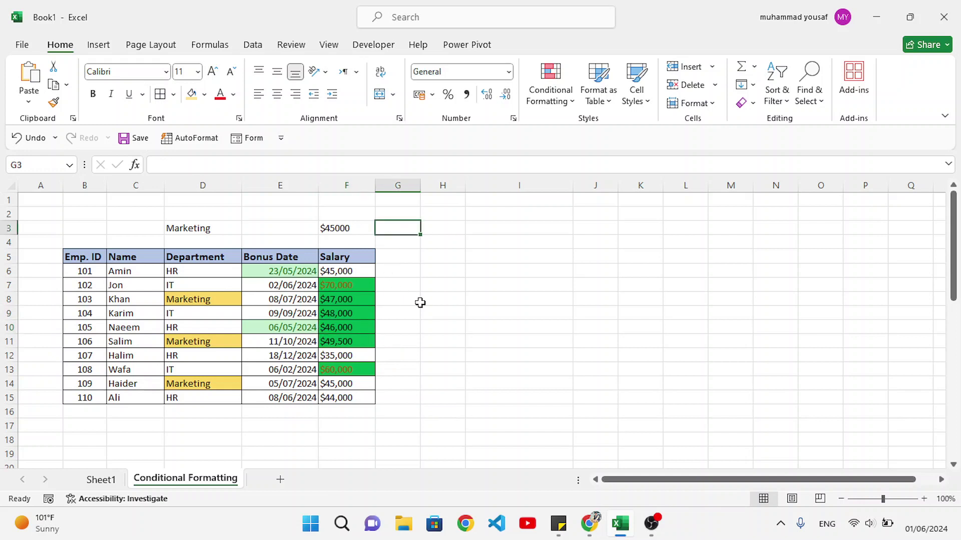
pyautogui.click(410, 311)
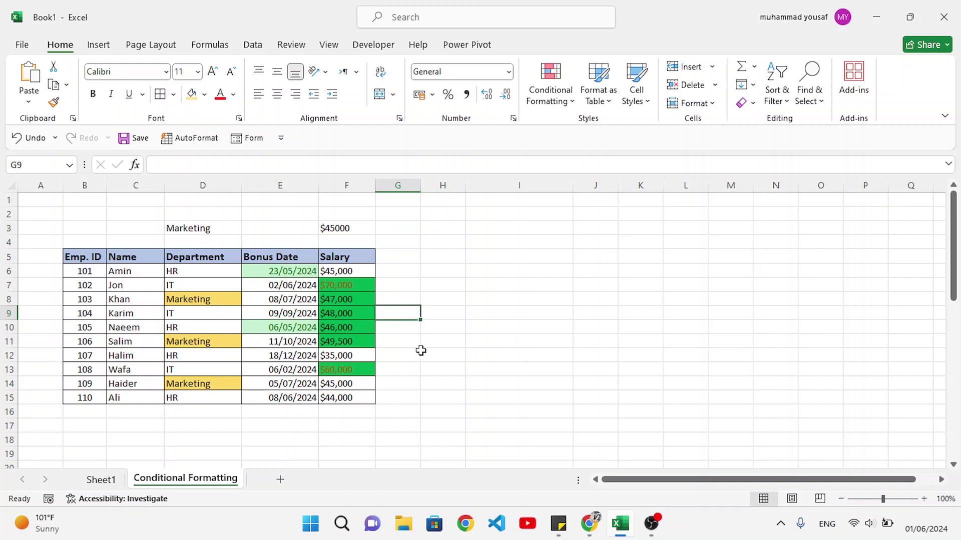
# Clear all conditional formatting rules from the table B6:F15.
pyautogui.moveTo(84, 274); pyautogui.dragTo(220, 341)
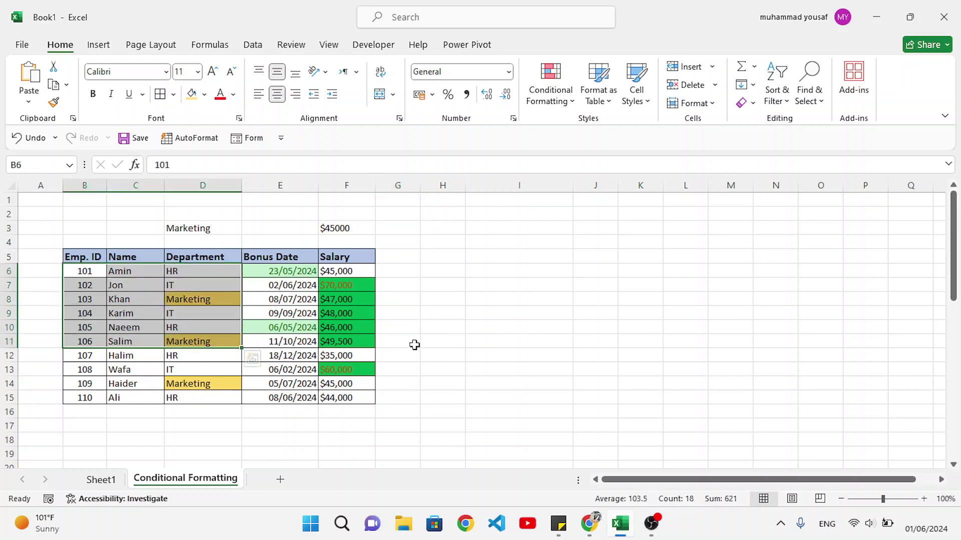
pyautogui.click(277, 299)
pyautogui.moveTo(104, 275); pyautogui.dragTo(360, 400)
pyautogui.click(550, 98)
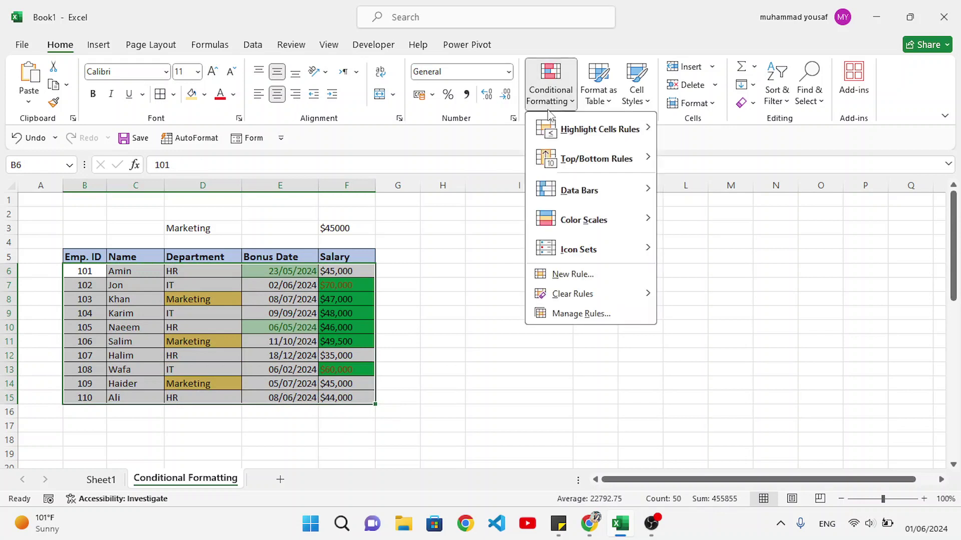
pyautogui.moveTo(592, 295)
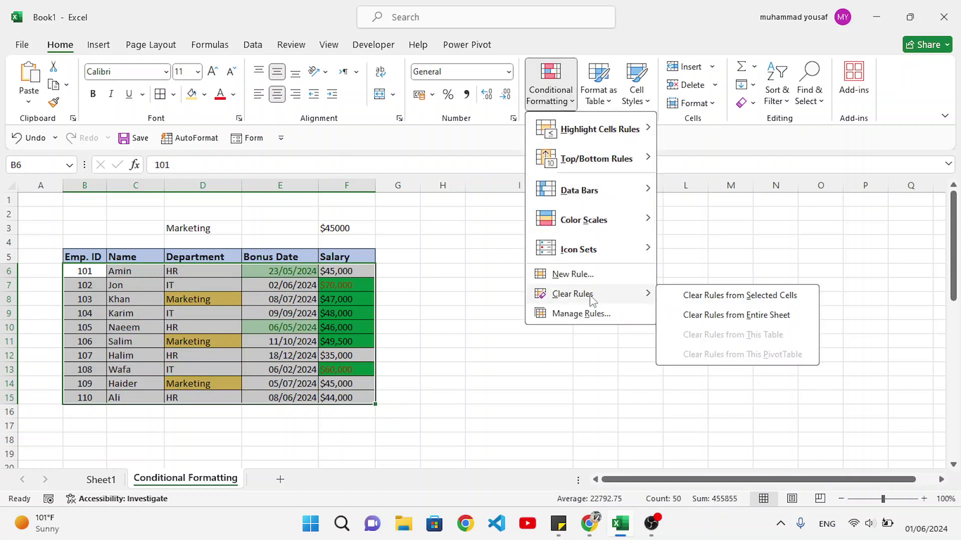
pyautogui.click(723, 314)
pyautogui.click(292, 326)
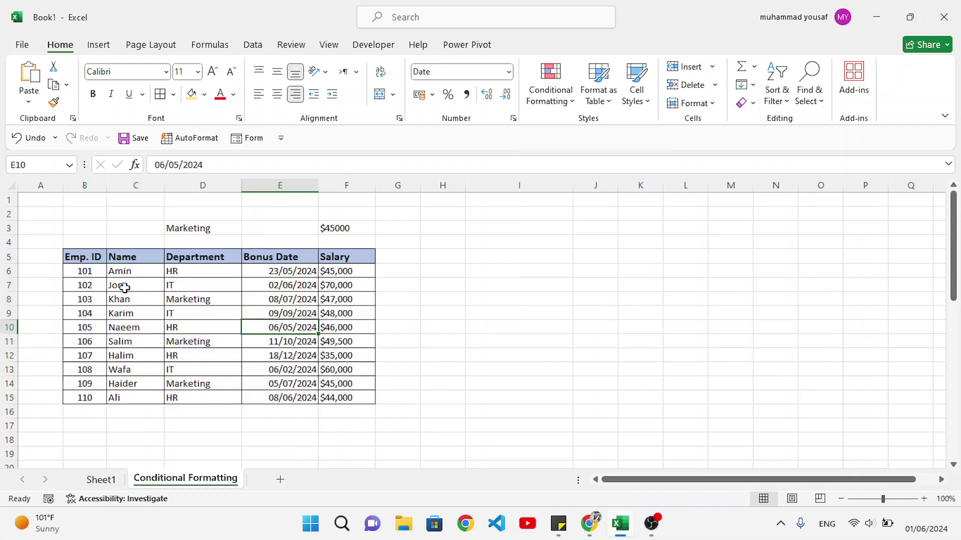
# Delete the $45000 value in F3 and the Marketing entry in D3.
pyautogui.click(335, 226)
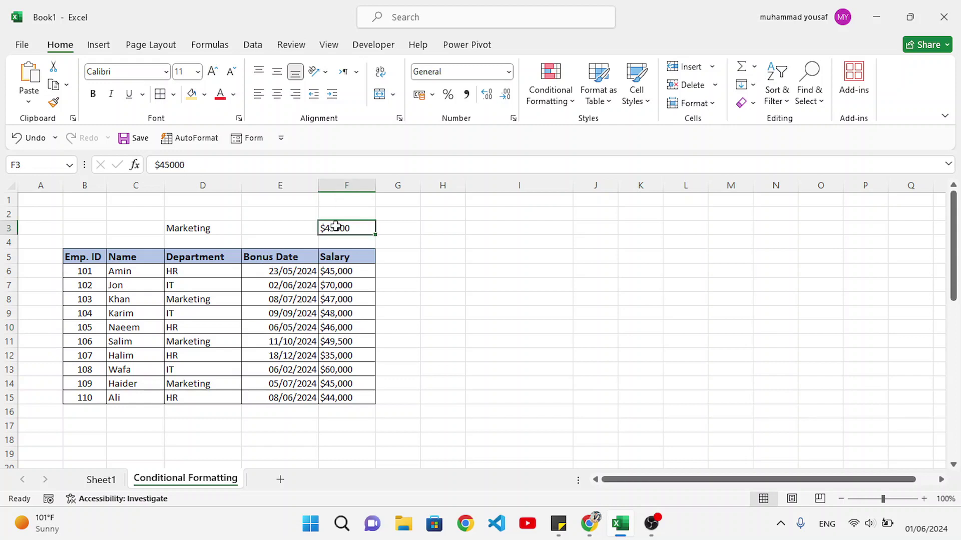
pyautogui.press('Delete')
pyautogui.click(214, 228)
pyautogui.press('Delete')
pyautogui.click(294, 229)
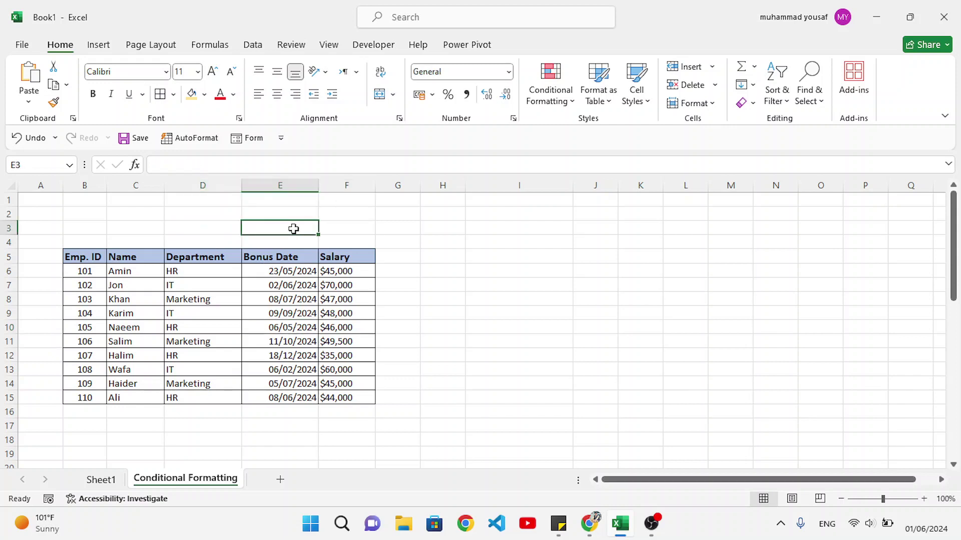
# Remove the Department dropdown validation from D3 with Clear All.
pyautogui.click(201, 228)
pyautogui.click(252, 45)
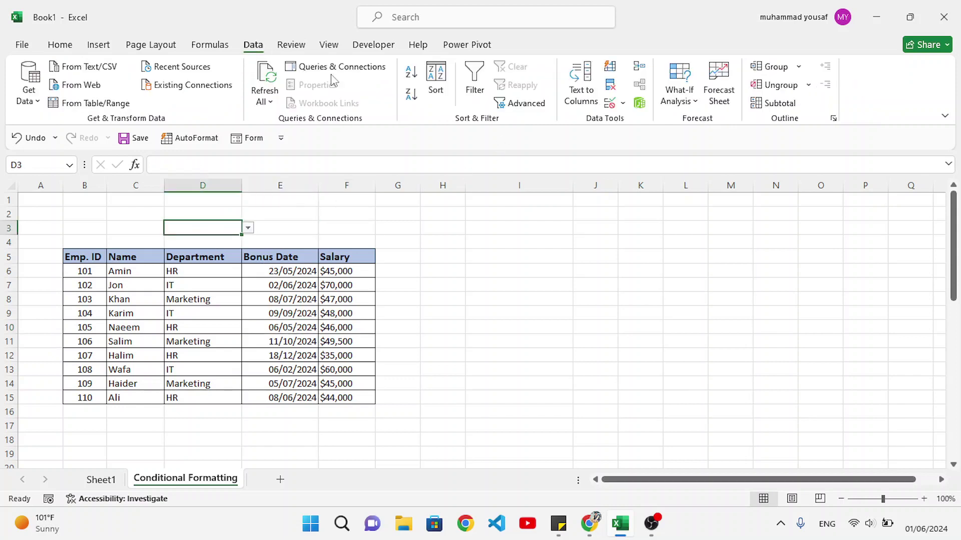
pyautogui.click(608, 104)
pyautogui.click(493, 232)
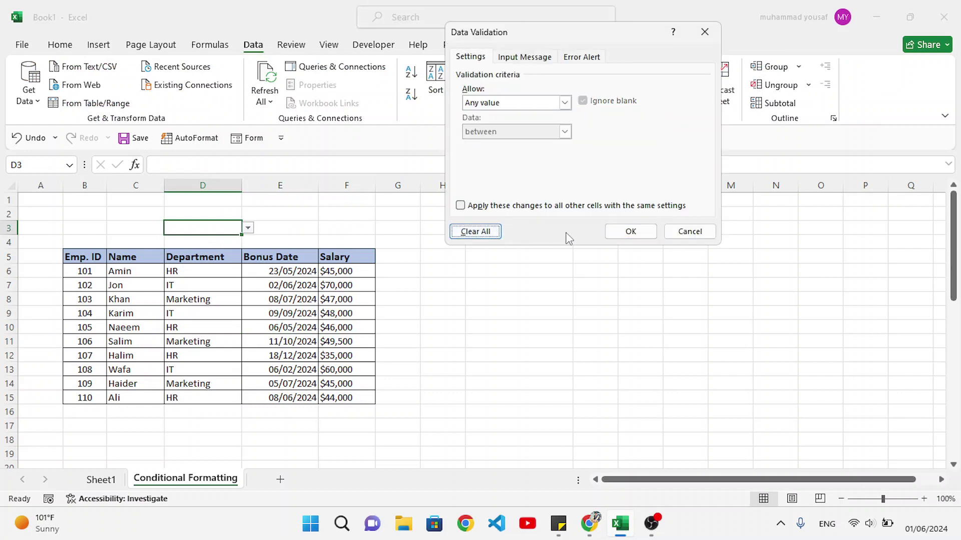
pyautogui.click(631, 231)
pyautogui.click(396, 227)
# Label cell D3 as ID.
pyautogui.click(215, 230)
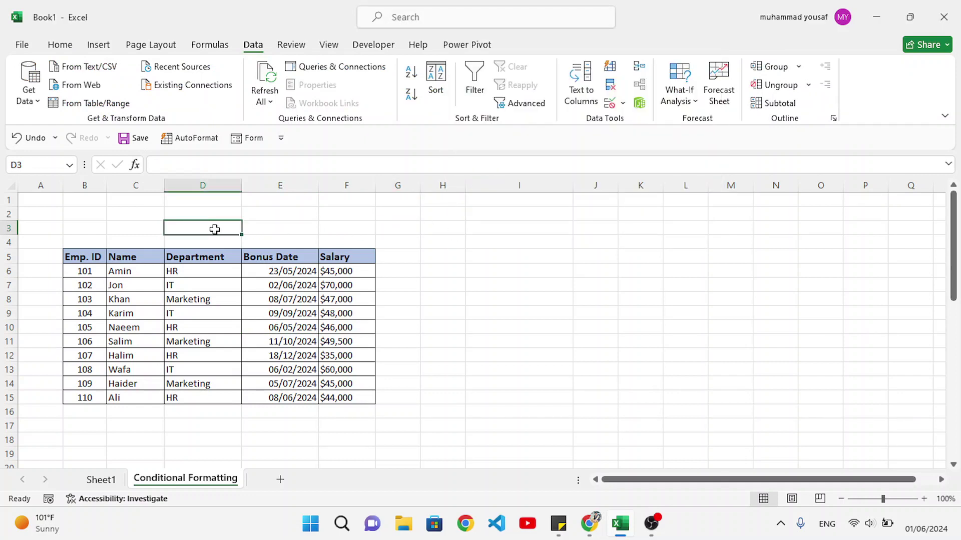
pyautogui.write('ID')
pyautogui.press('Tab')
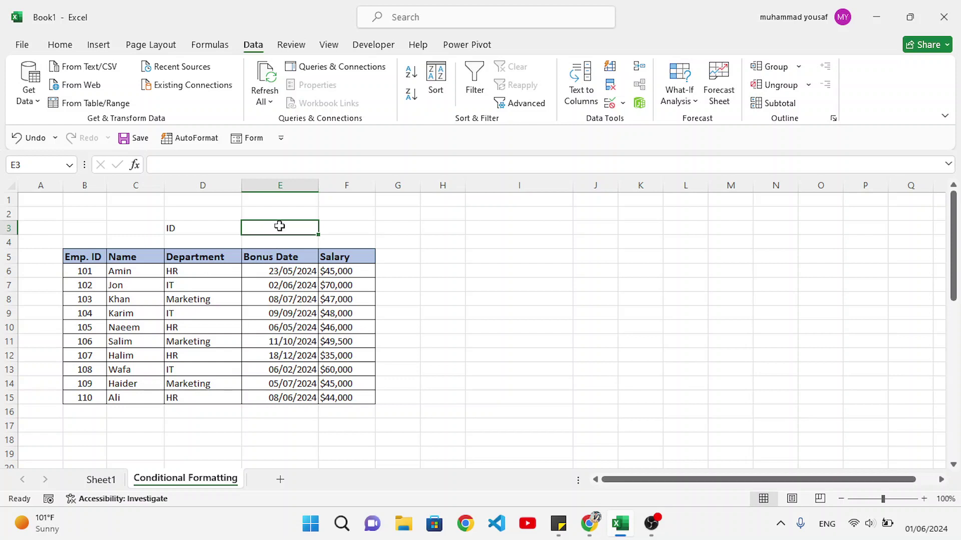
# Select B6:F15 and start a new formula-based conditional formatting rule.
pyautogui.moveTo(86, 270); pyautogui.dragTo(370, 398)
pyautogui.click(60, 44)
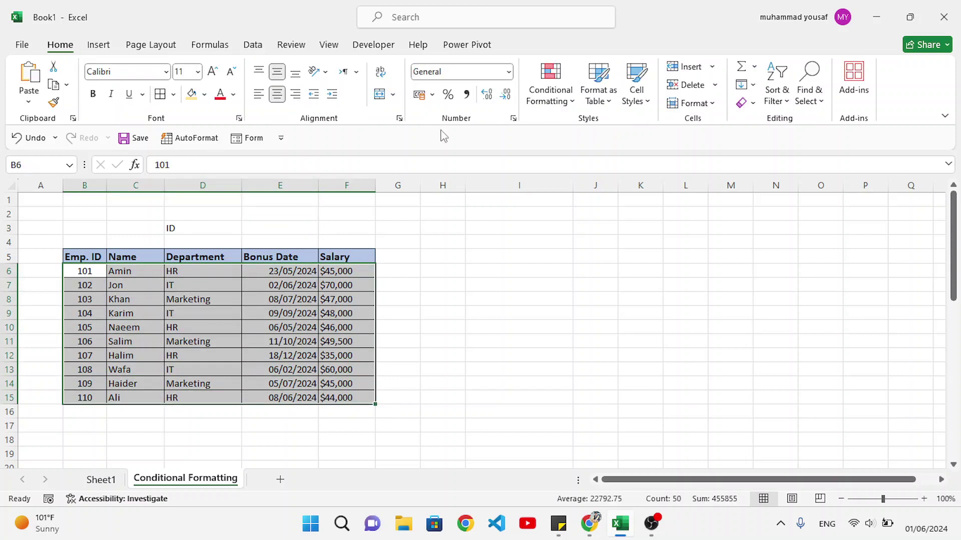
pyautogui.click(550, 83)
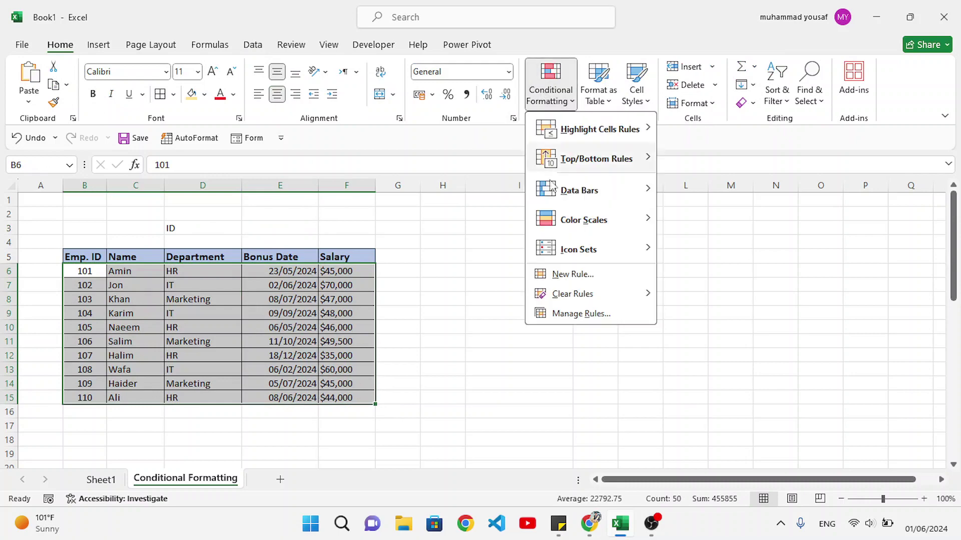
pyautogui.click(570, 274)
pyautogui.click(450, 126)
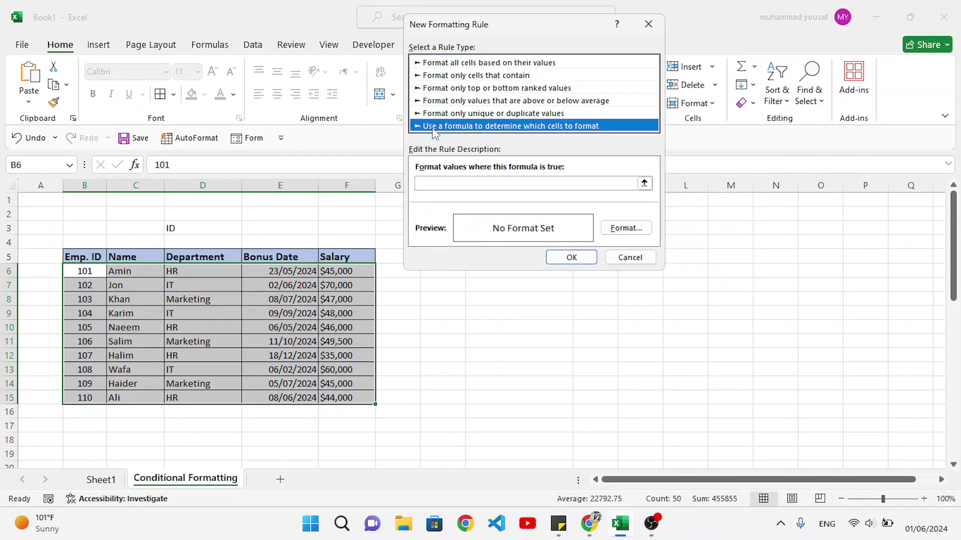
pyautogui.click(457, 182)
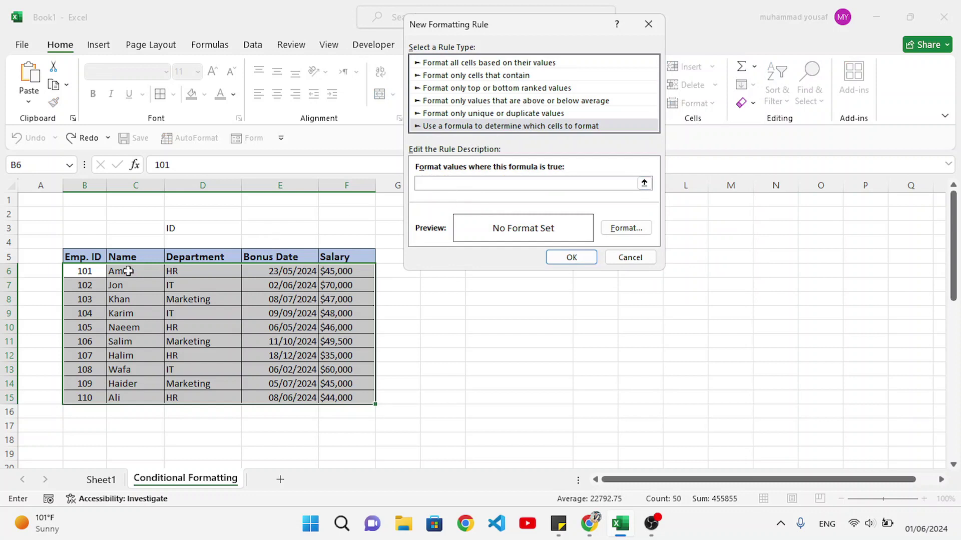
# Enter the rule formula =$B6=$E$3 with a blue fill and save it.
pyautogui.click(83, 272)
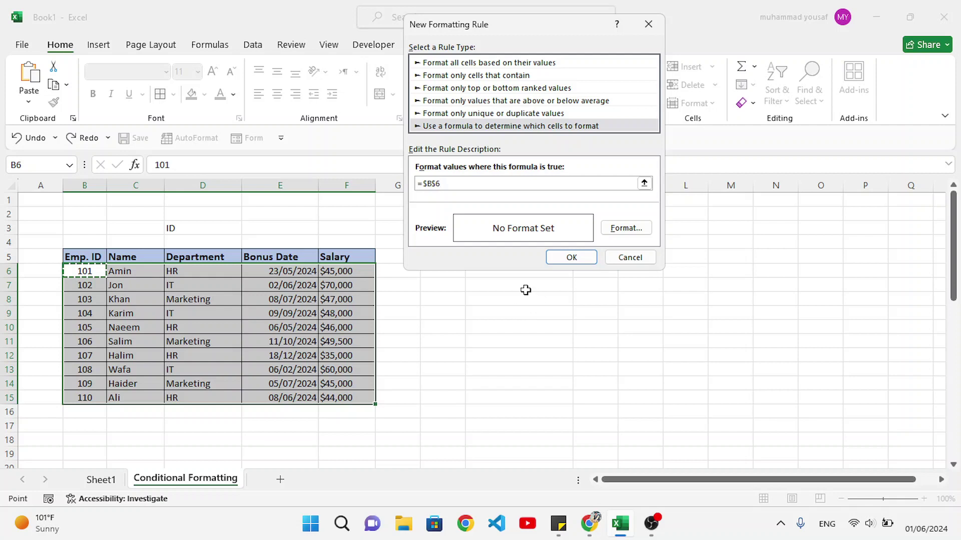
pyautogui.click(437, 183)
pyautogui.press('Left')
pyautogui.press('BackSpace')
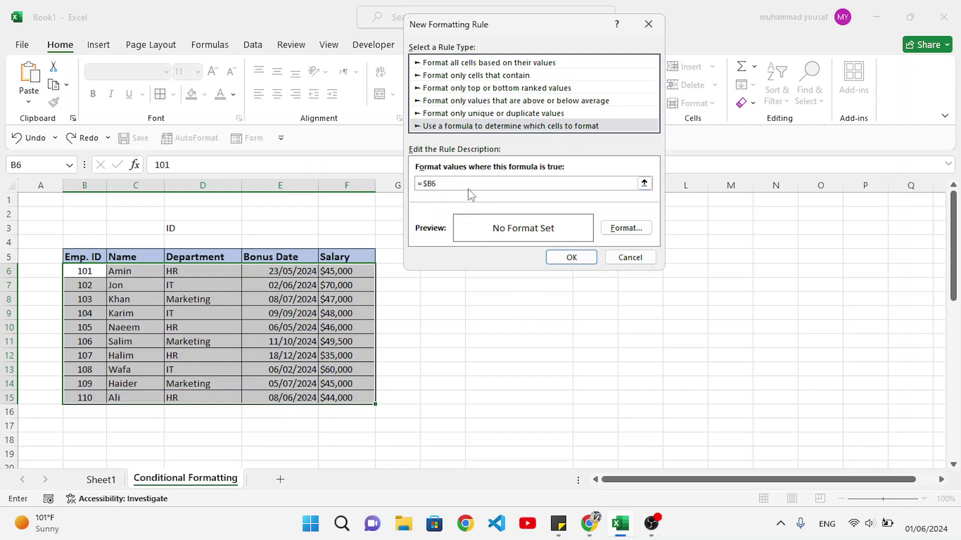
pyautogui.click(467, 185)
pyautogui.click(282, 227)
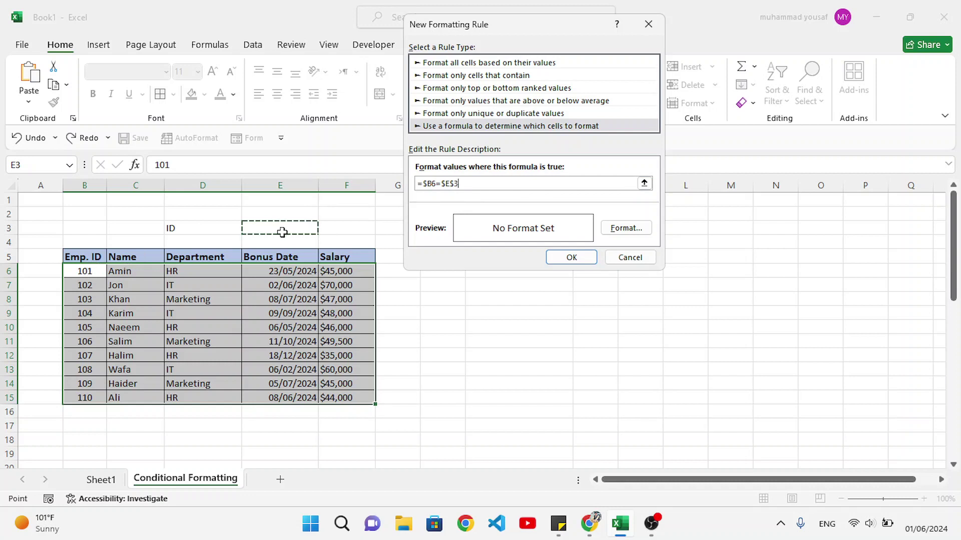
pyautogui.click(625, 231)
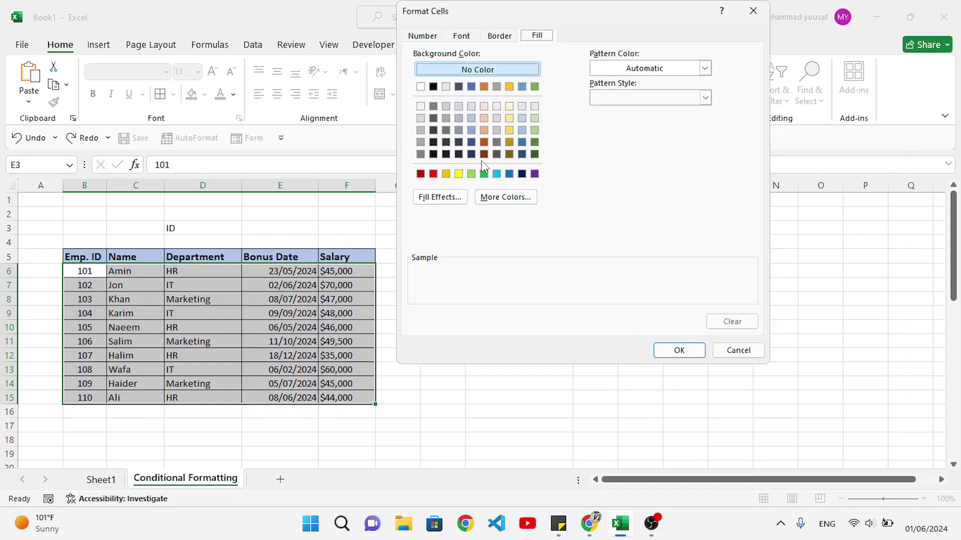
pyautogui.click(522, 144)
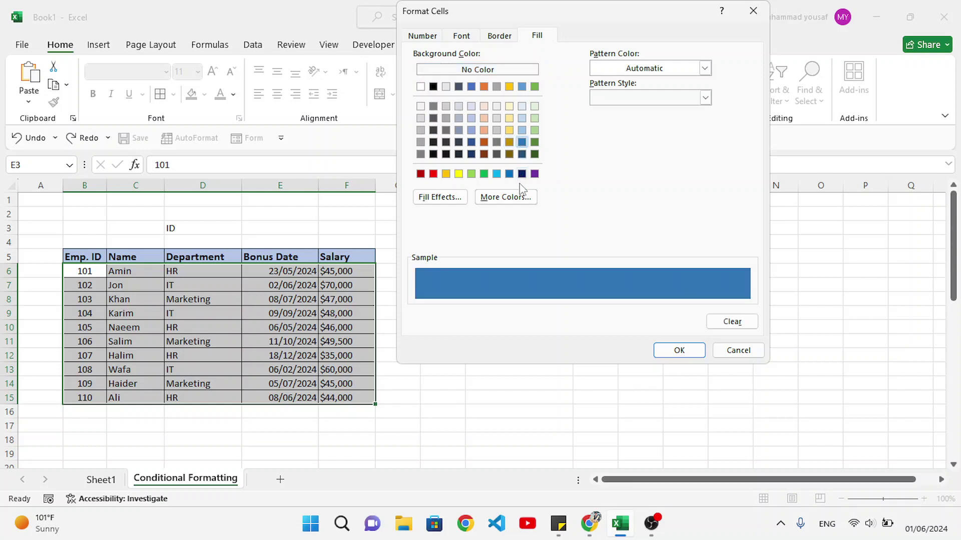
pyautogui.click(679, 350)
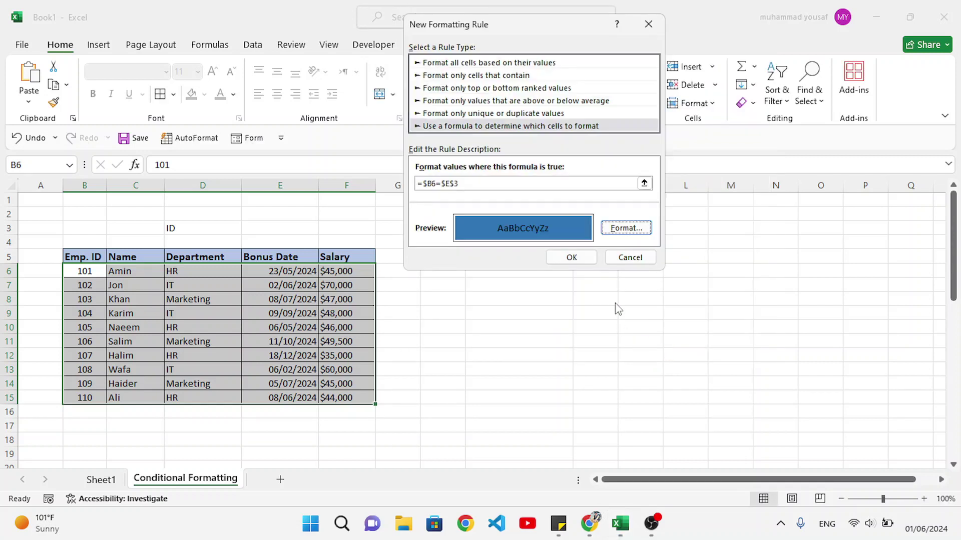
pyautogui.click(572, 257)
pyautogui.click(270, 228)
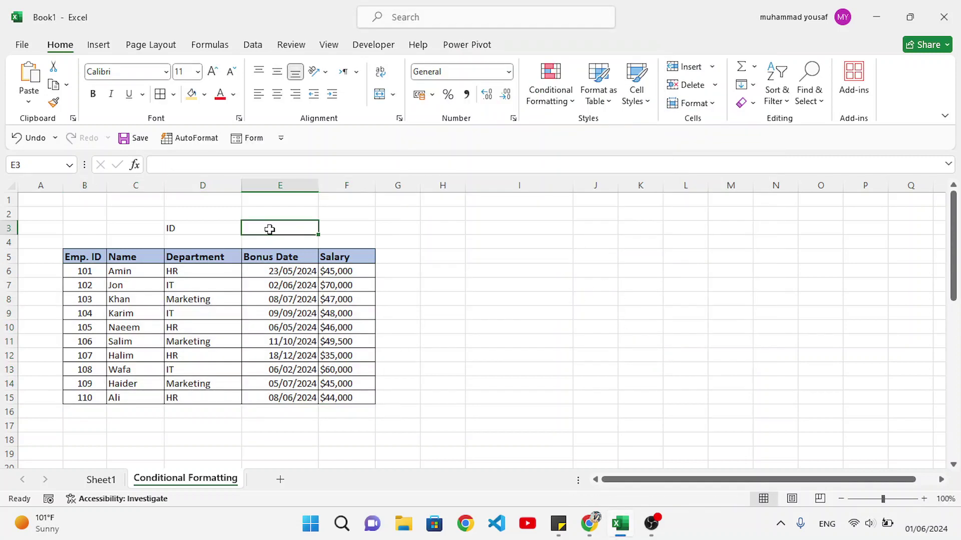
pyautogui.write('101')
pyautogui.press('Return')
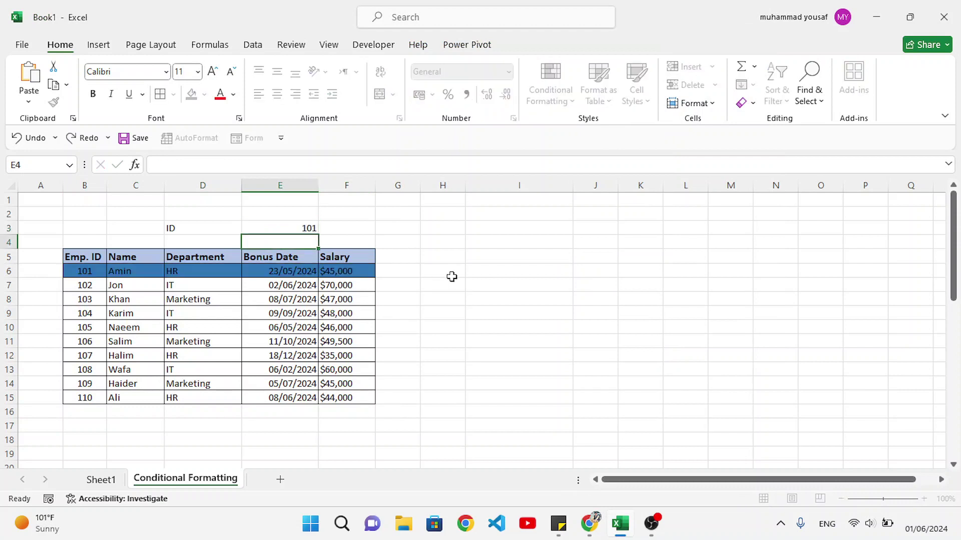
pyautogui.doubleClick(313, 228)
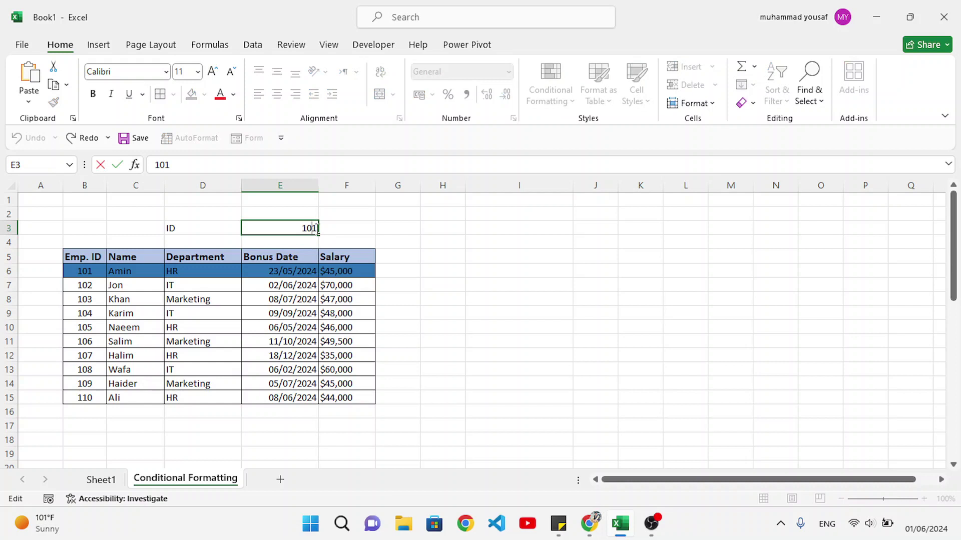
pyautogui.press('BackSpace')
pyautogui.write('6')
pyautogui.press('Return')
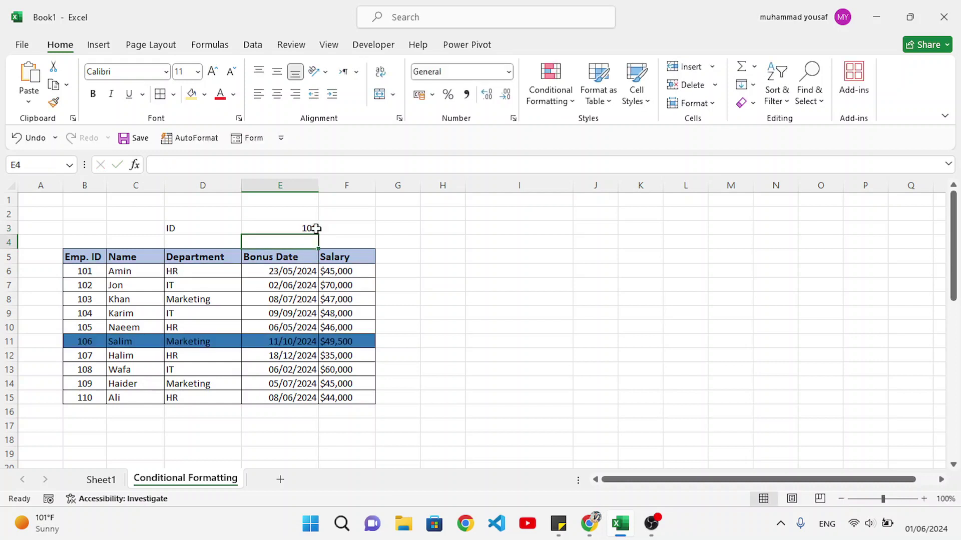
pyautogui.click(313, 228)
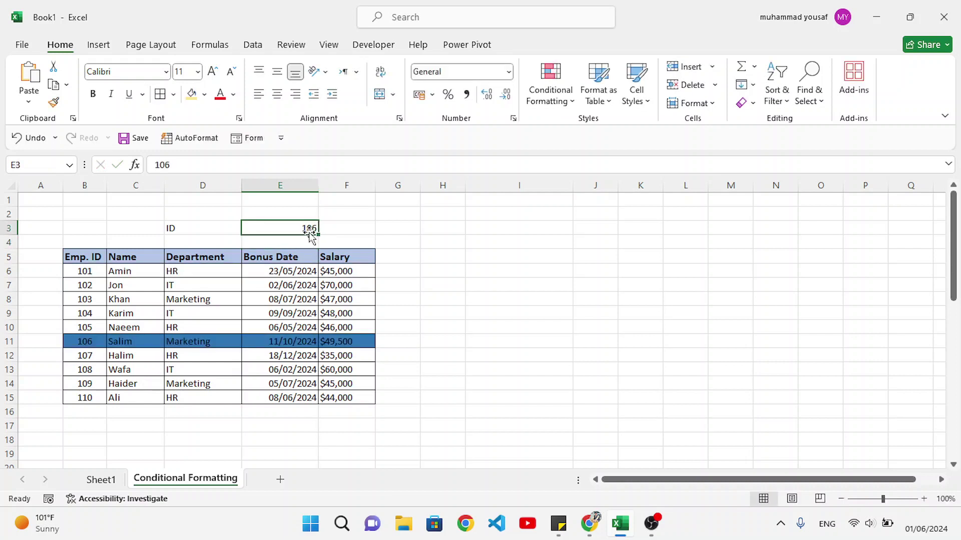
pyautogui.click(341, 225)
pyautogui.click(298, 228)
pyautogui.press('Delete')
pyautogui.click(338, 226)
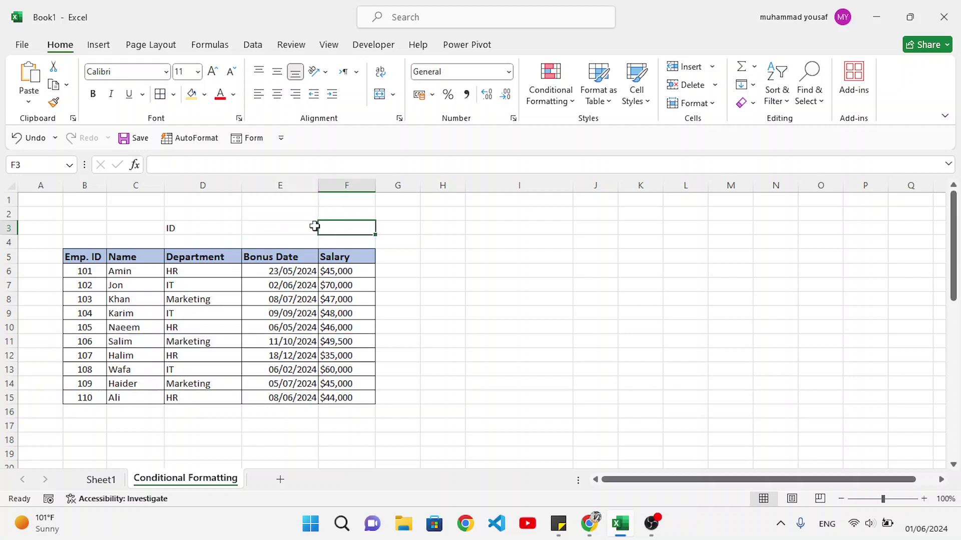
pyautogui.click(309, 230)
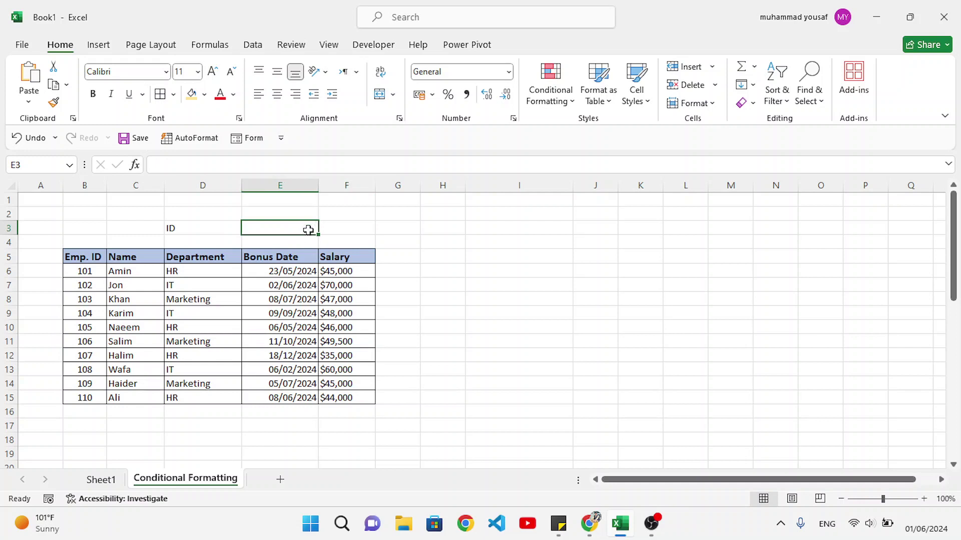
# Give E3 a validation dropdown list sourced from the Emp. IDs B6:B15.
pyautogui.click(253, 45)
pyautogui.click(609, 104)
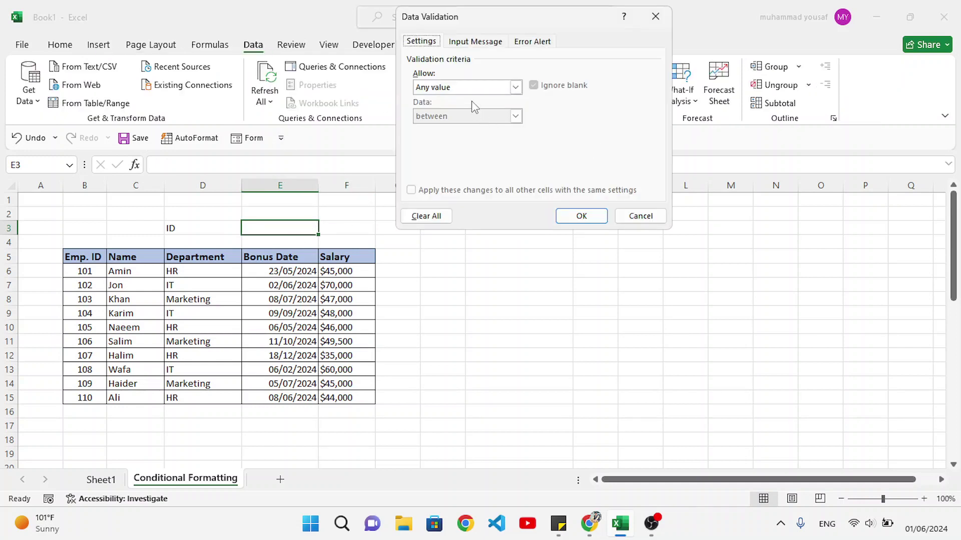
pyautogui.click(515, 87)
pyautogui.click(448, 125)
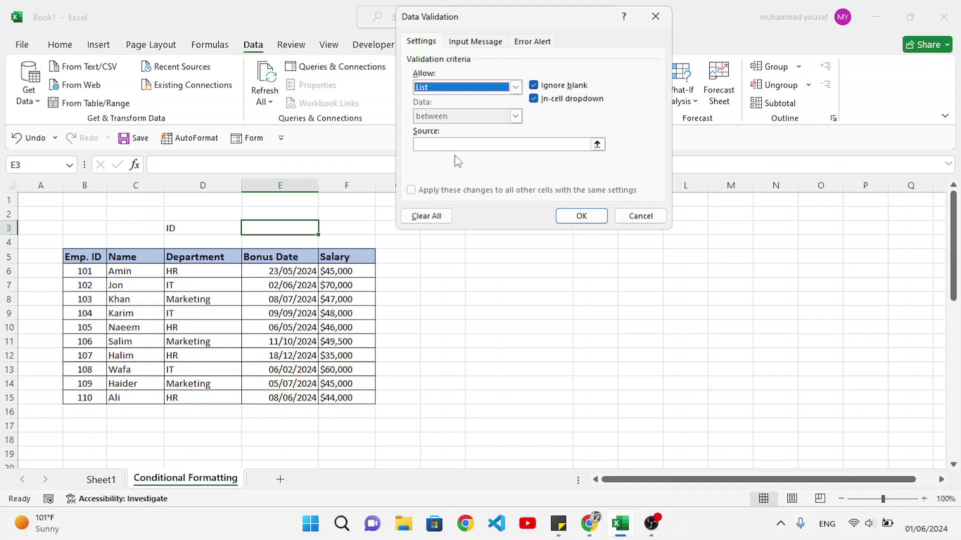
pyautogui.click(450, 144)
pyautogui.moveTo(89, 270); pyautogui.dragTo(95, 392)
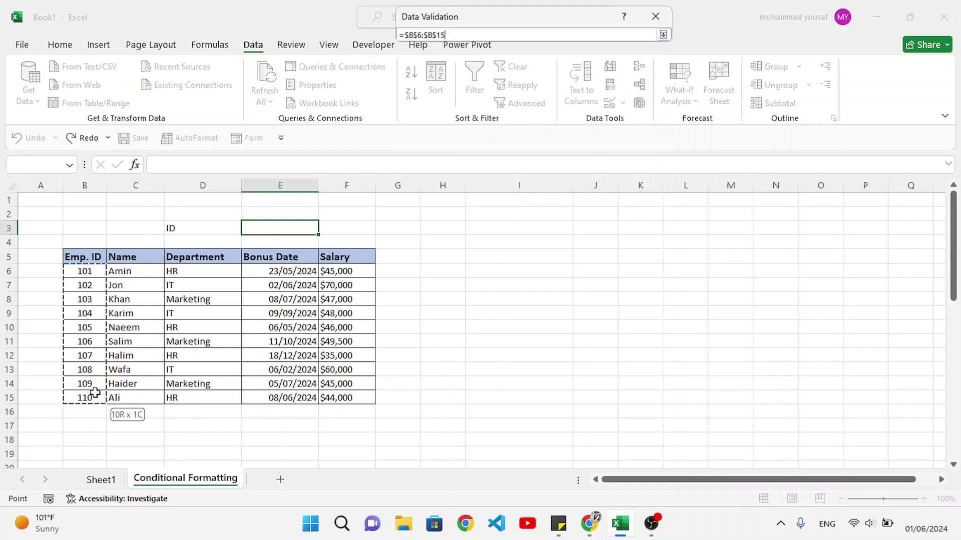
pyautogui.click(580, 216)
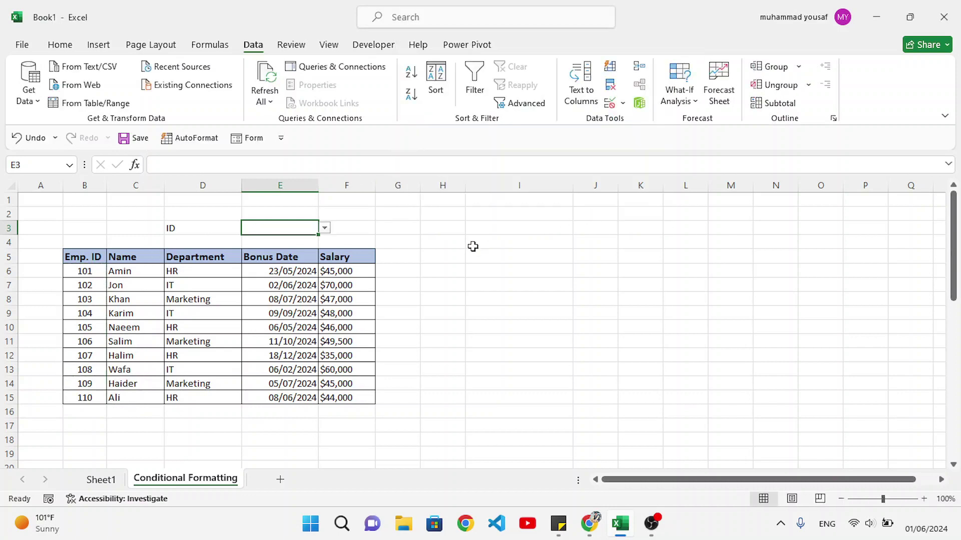
# Pick ID 104, then 109, then 104 again from E3's dropdown.
pyautogui.click(325, 228)
pyautogui.click(265, 267)
pyautogui.click(326, 230)
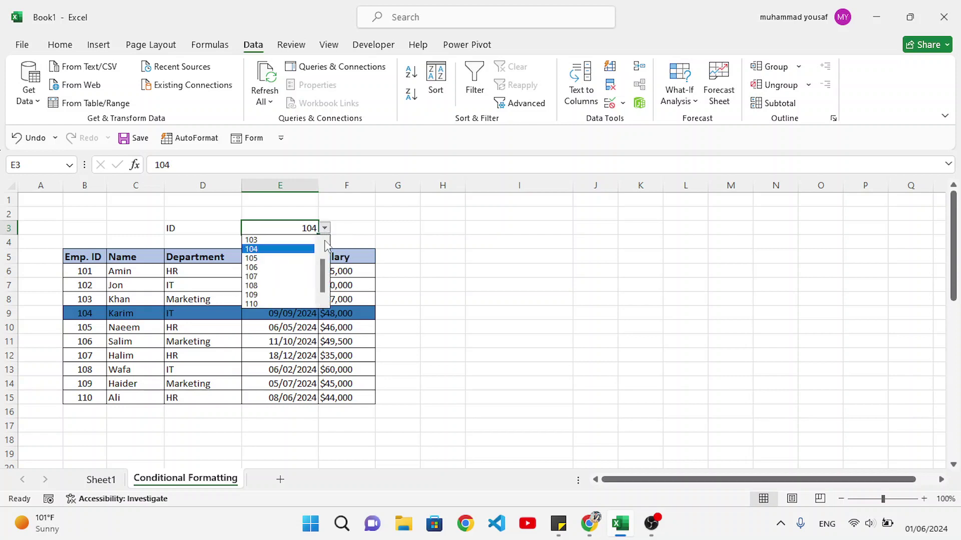
pyautogui.click(300, 294)
pyautogui.click(325, 230)
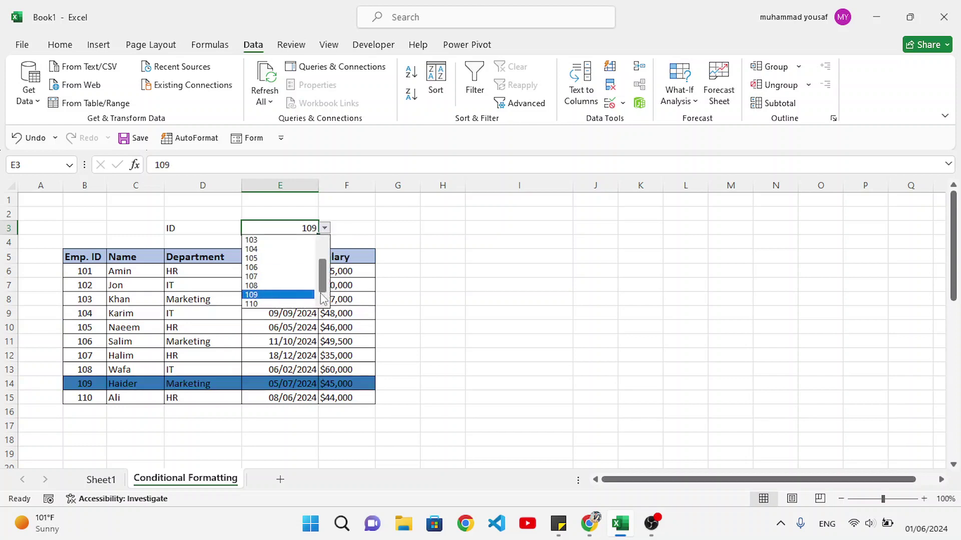
pyautogui.click(282, 249)
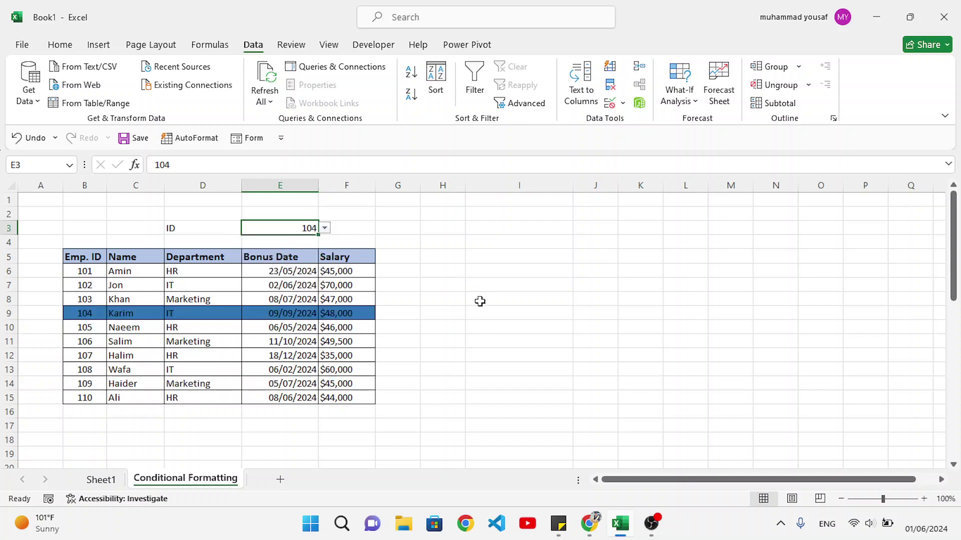
pyautogui.click(447, 331)
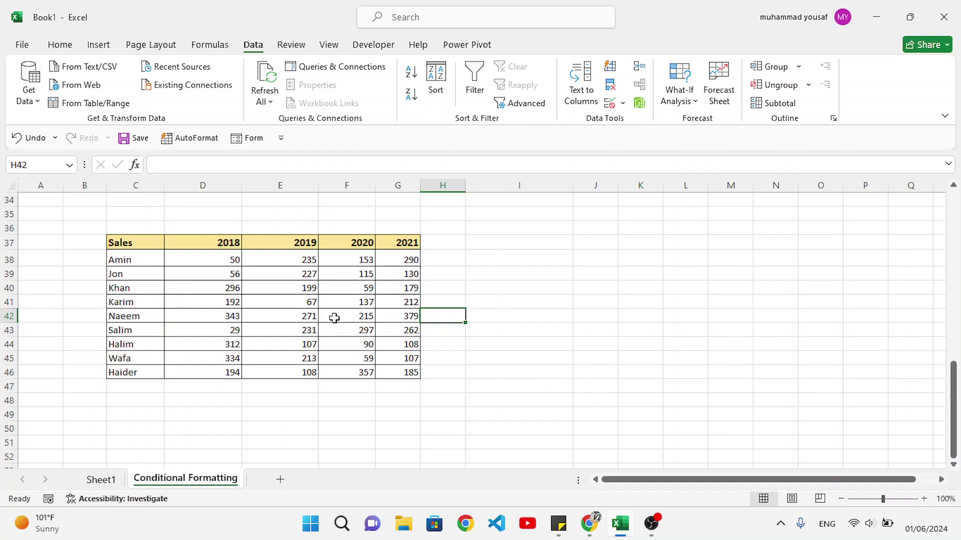
# Apply the 3 Symbols (Circled) icon set to the 2018 sales D38:D46.
pyautogui.click(225, 259)
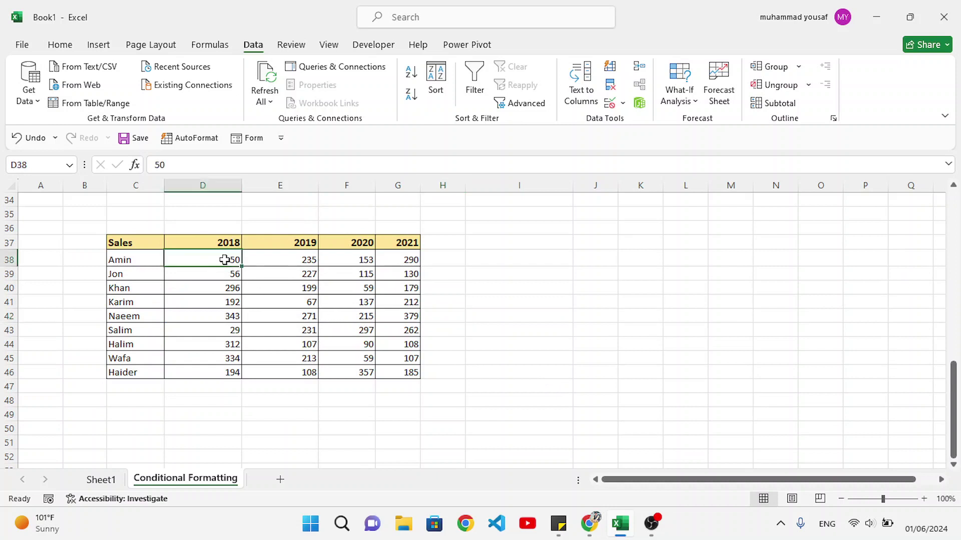
pyautogui.click(229, 288)
pyautogui.moveTo(221, 258); pyautogui.dragTo(220, 373)
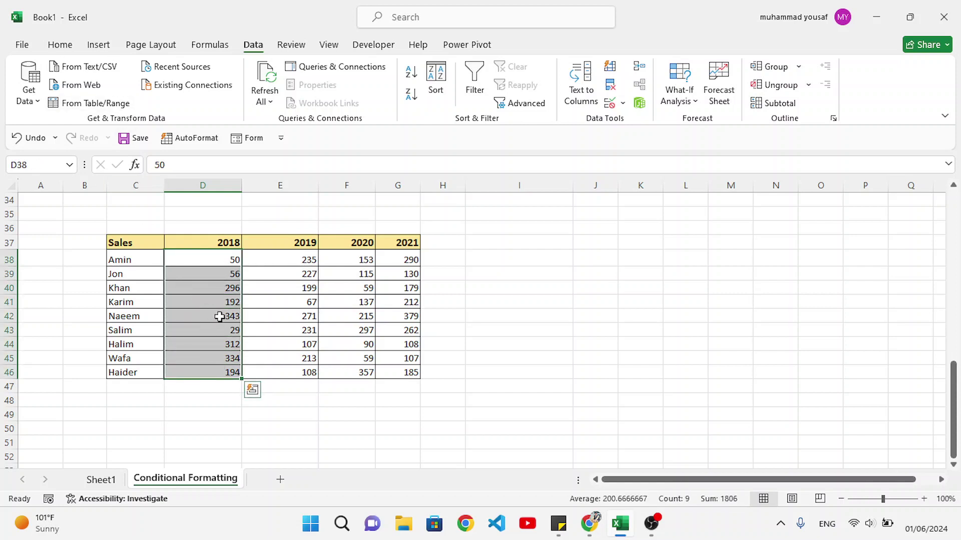
pyautogui.click(74, 52)
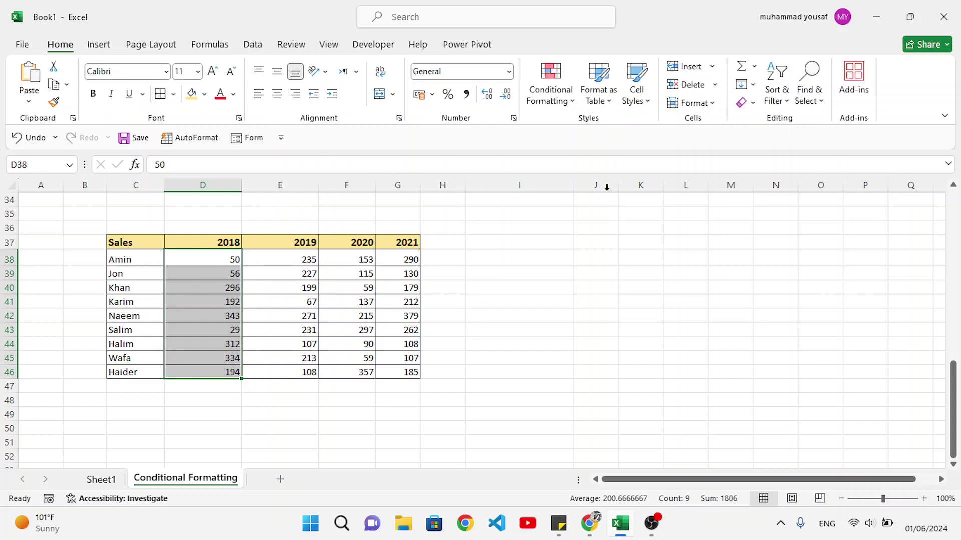
pyautogui.click(550, 85)
pyautogui.moveTo(579, 259)
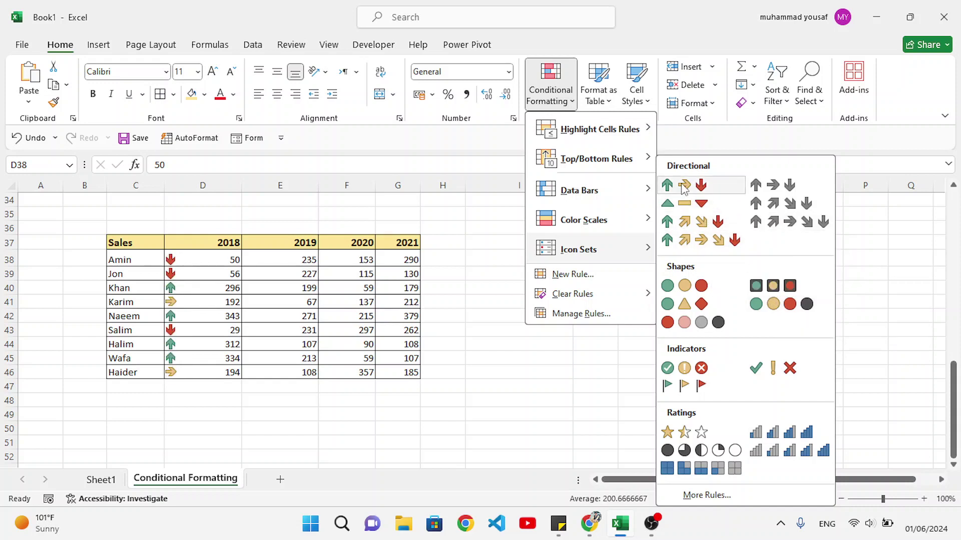
pyautogui.click(691, 372)
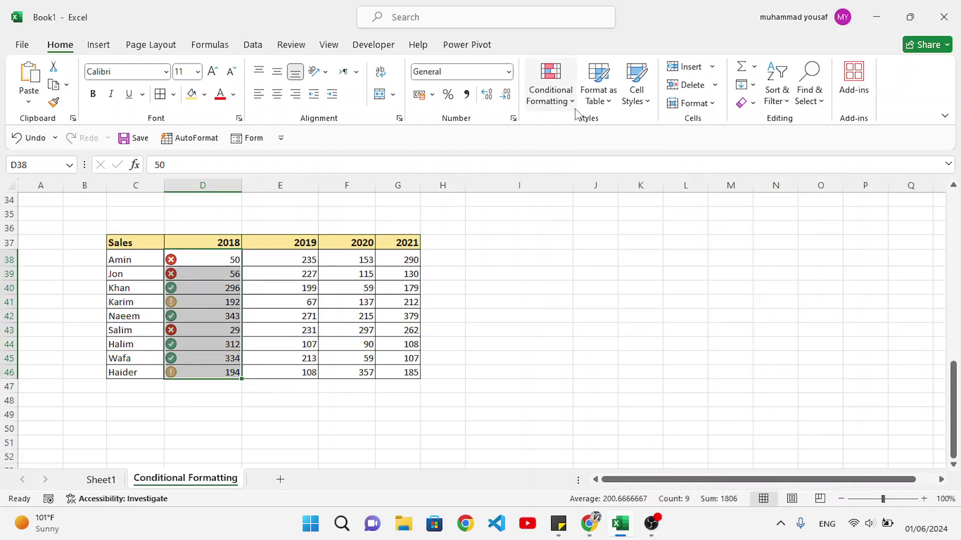
# Edit the 2018 Icon Set rule and switch both icon threshold types to Number.
pyautogui.click(550, 92)
pyautogui.click(579, 315)
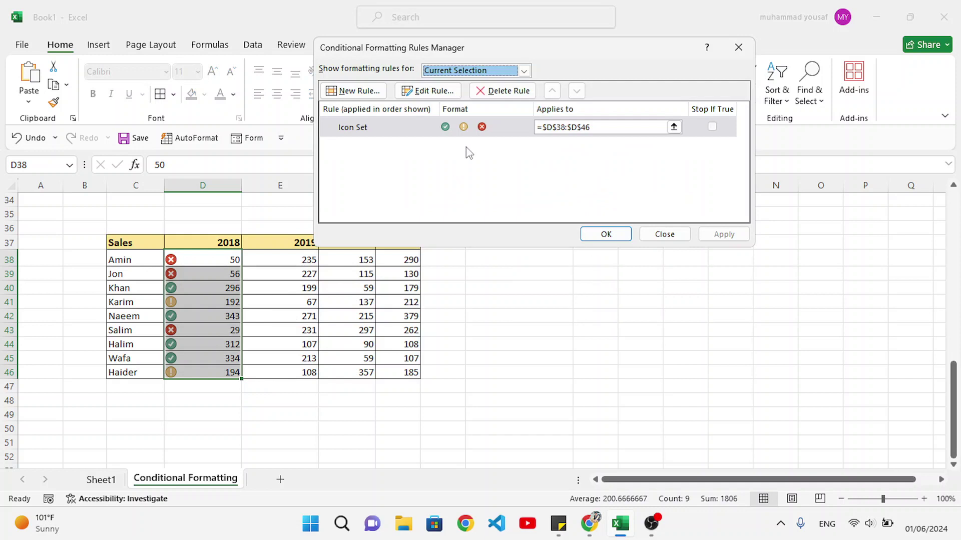
pyautogui.click(405, 131)
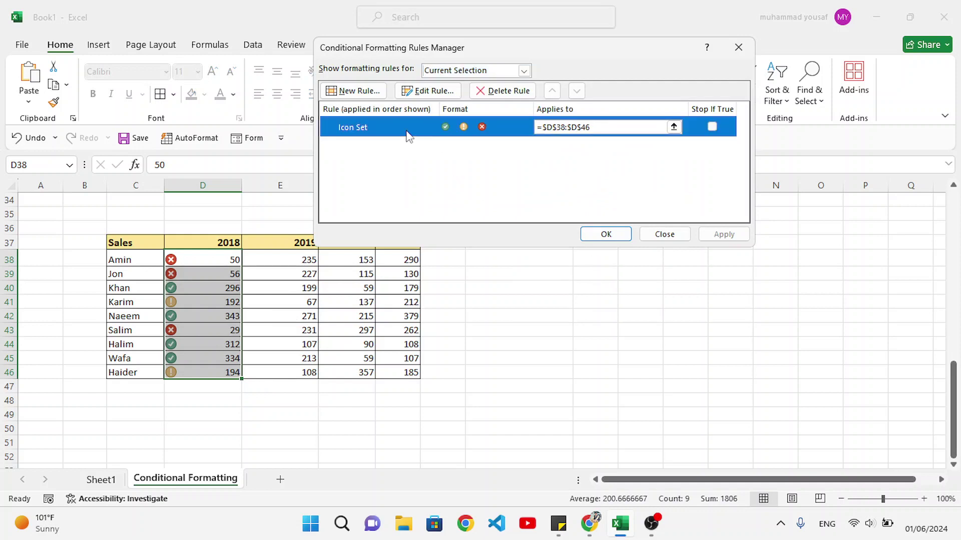
pyautogui.click(428, 92)
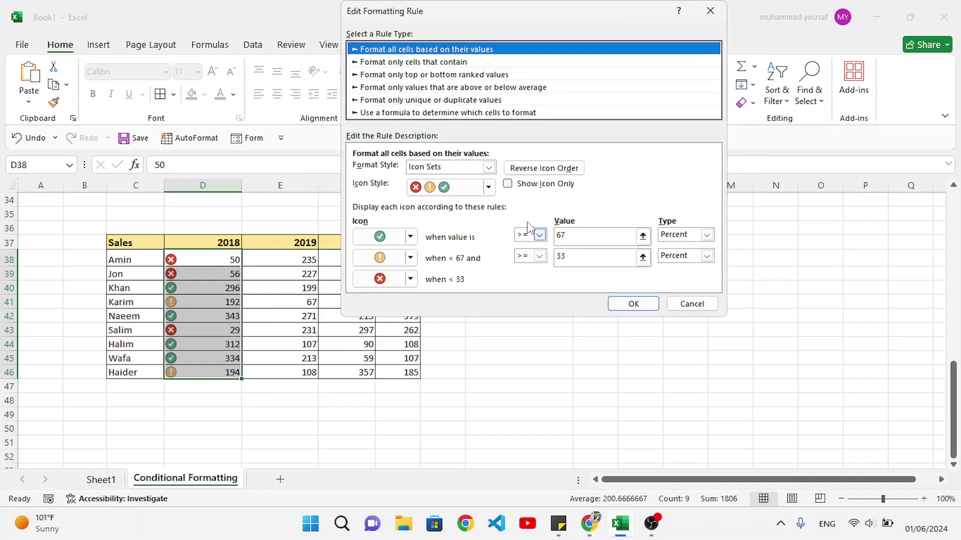
pyautogui.moveTo(498, 20); pyautogui.dragTo(612, 22)
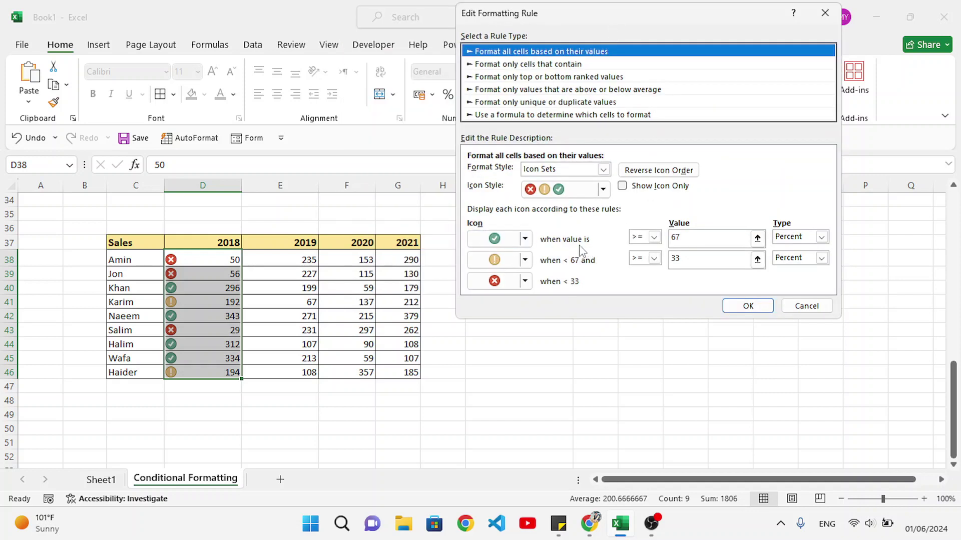
pyautogui.click(689, 237)
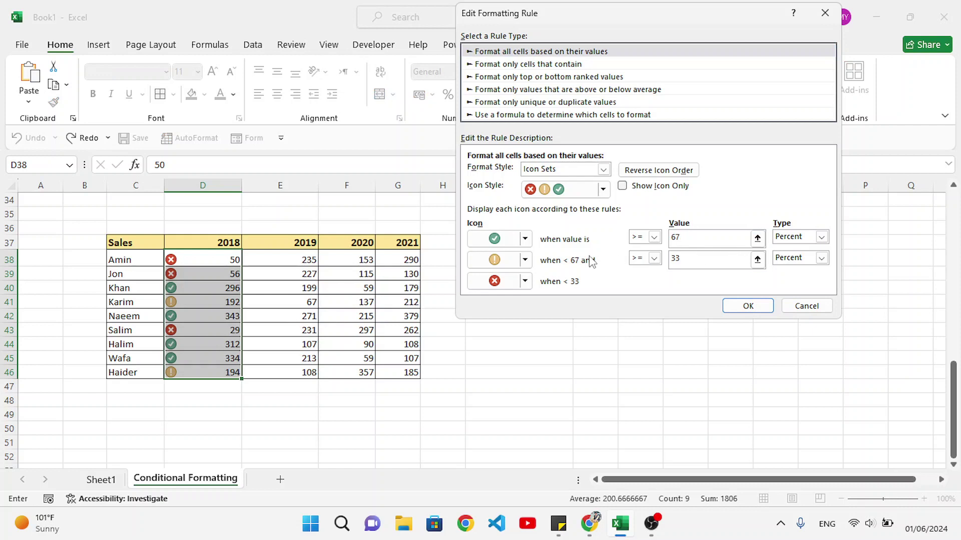
pyautogui.click(821, 237)
pyautogui.click(815, 249)
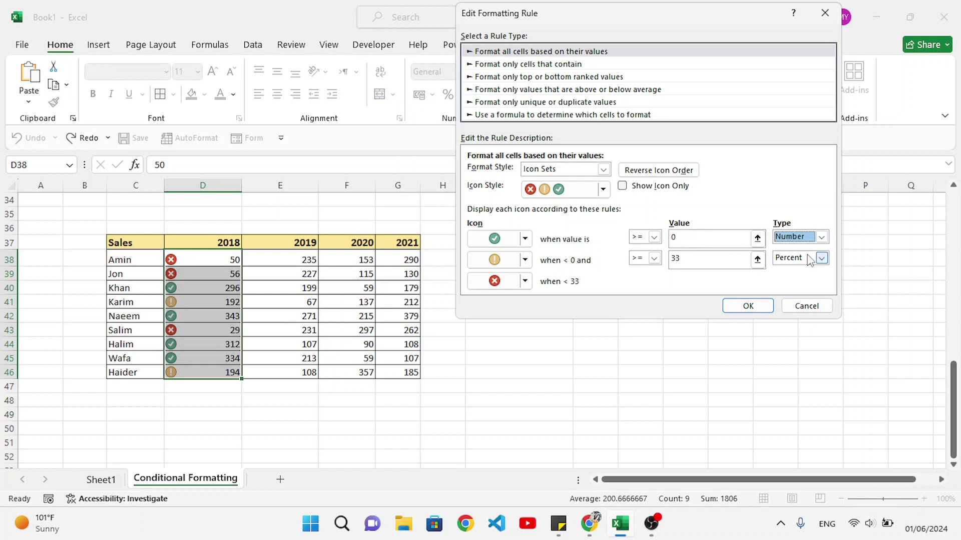
pyautogui.click(821, 259)
pyautogui.click(803, 270)
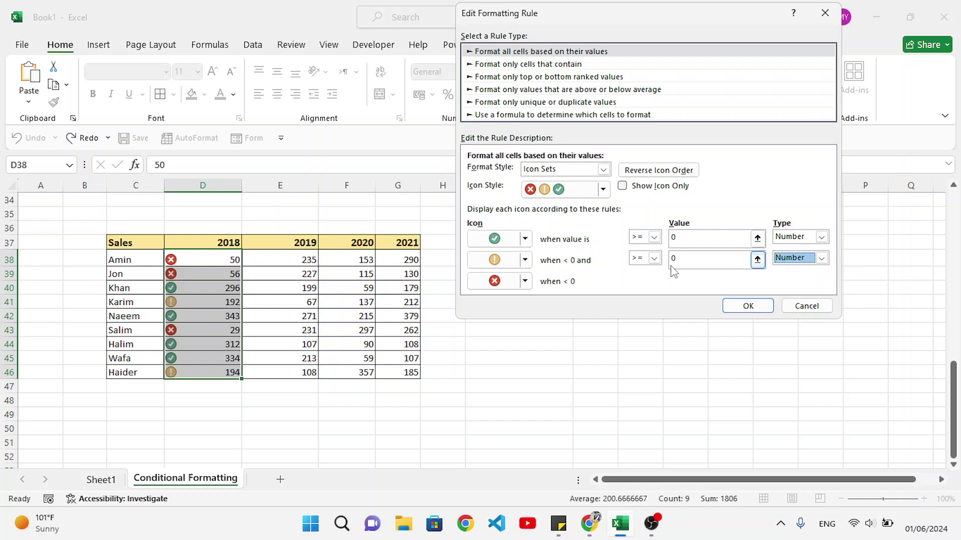
# Set the green threshold to 200 and the yellow to 100, then save the rule.
pyautogui.doubleClick(687, 240)
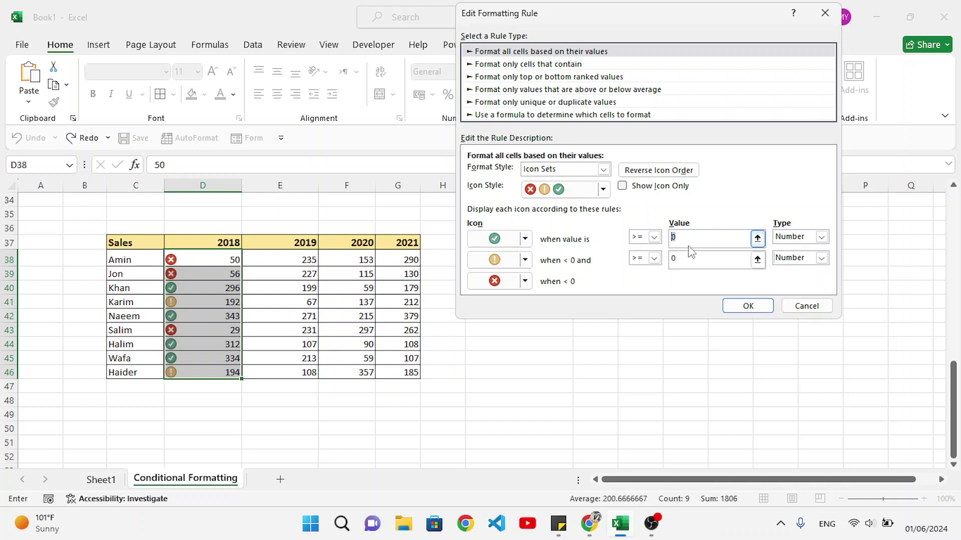
pyautogui.write('200')
pyautogui.click(686, 260)
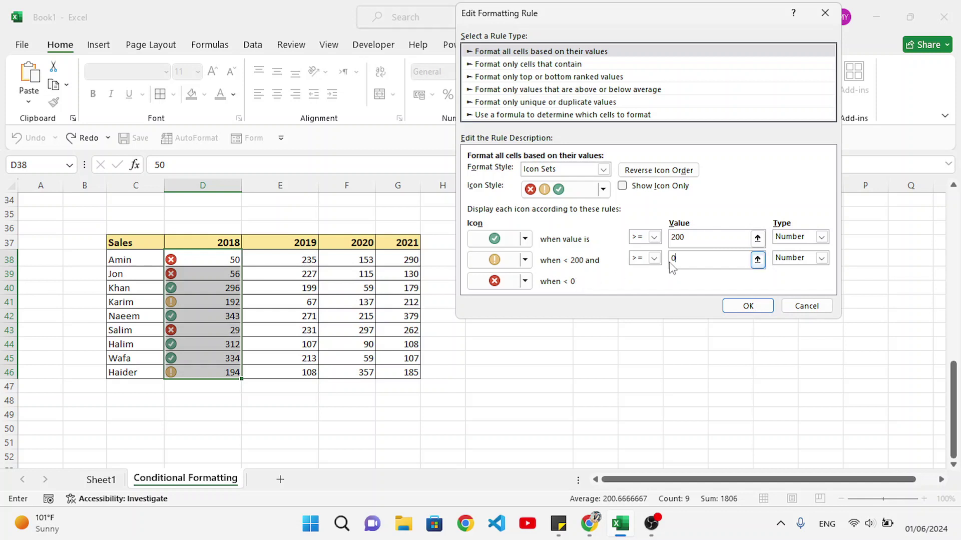
pyautogui.press('BackSpace')
pyautogui.write('2')
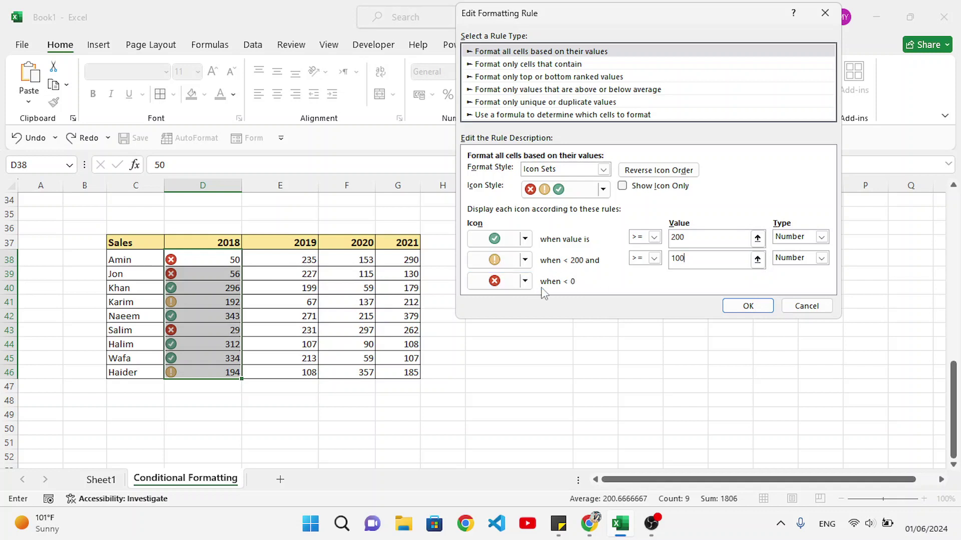
pyautogui.click(668, 267)
pyautogui.click(747, 307)
pyautogui.click(720, 235)
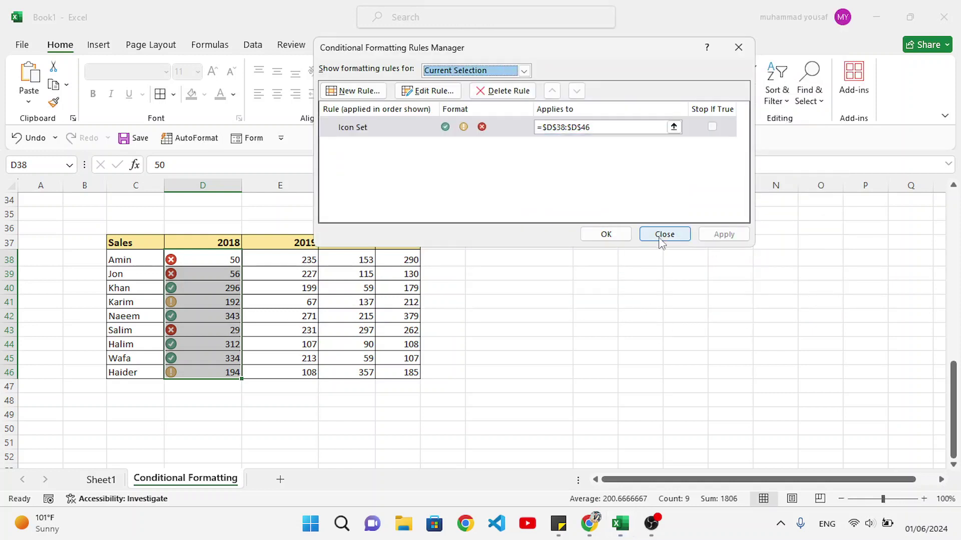
# Close the rules manager and check the 2018 icons: green 296–343, yellow 192/194, red 29–56.
pyautogui.click(614, 235)
pyautogui.click(210, 289)
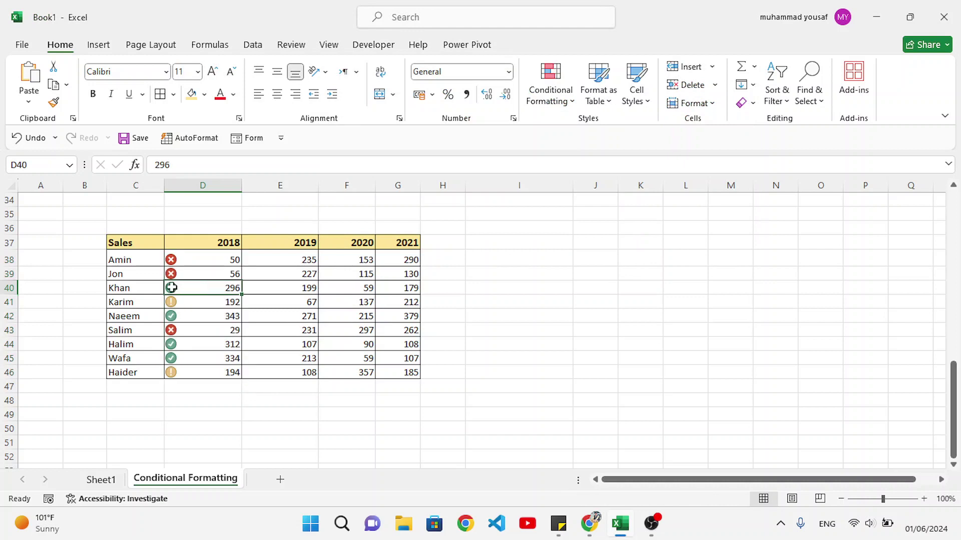
pyautogui.click(213, 311)
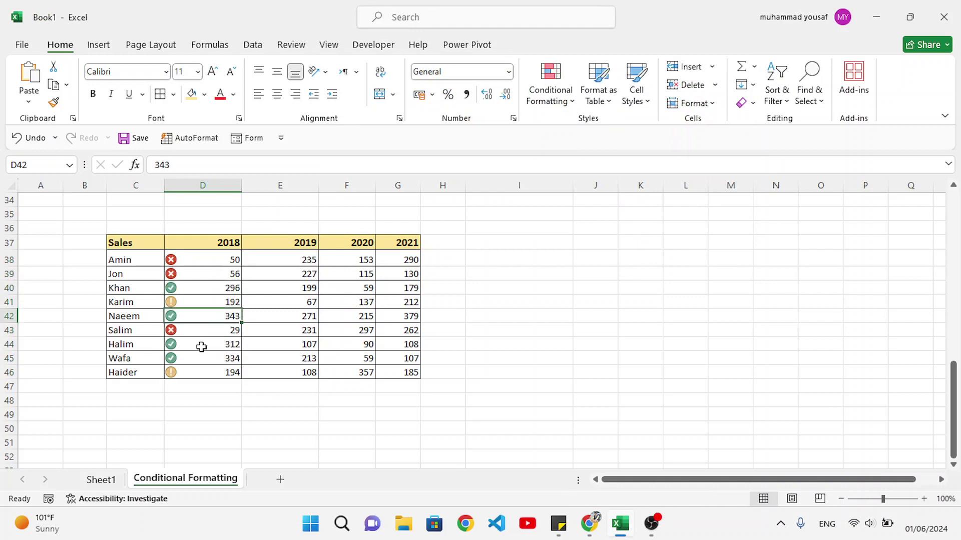
pyautogui.click(202, 346)
pyautogui.click(201, 356)
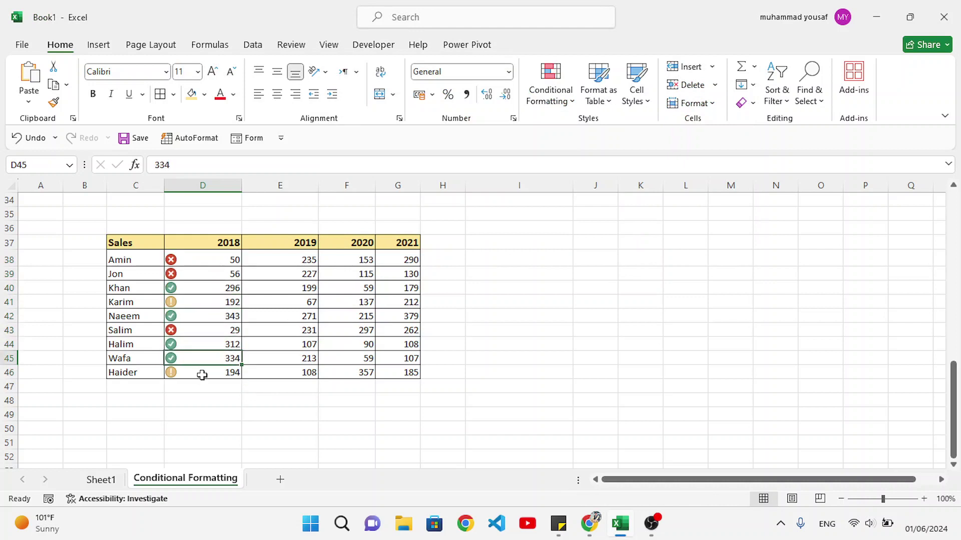
pyautogui.click(201, 374)
pyautogui.click(198, 307)
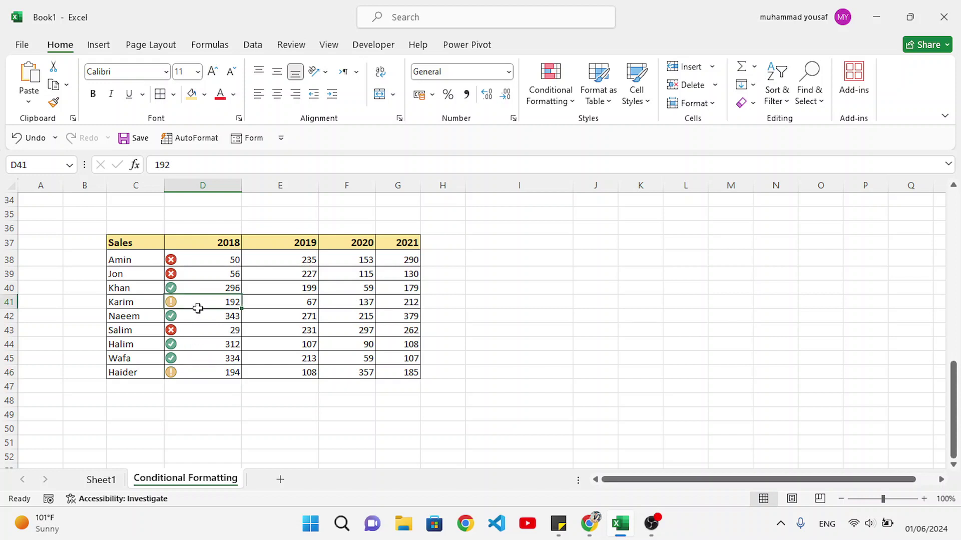
pyautogui.click(187, 273)
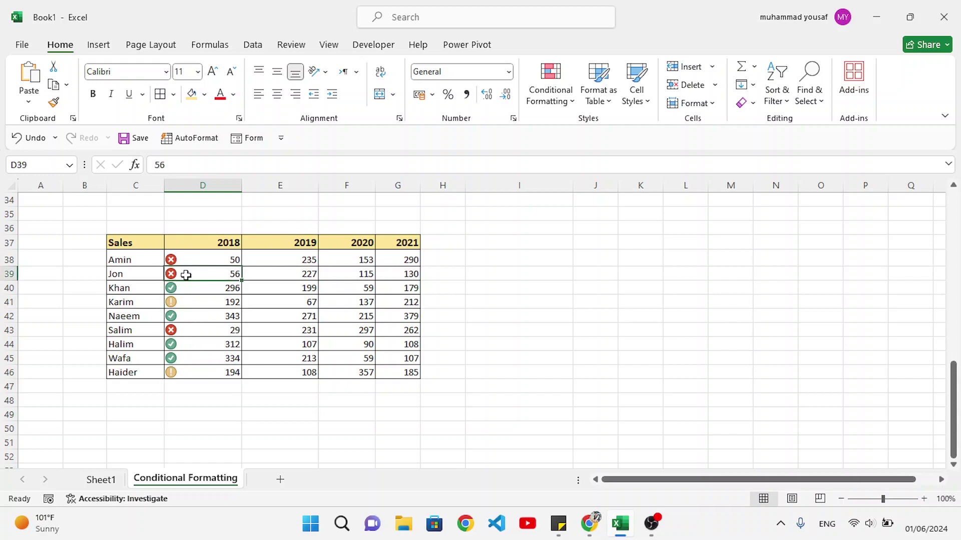
pyautogui.click(190, 258)
pyautogui.click(186, 330)
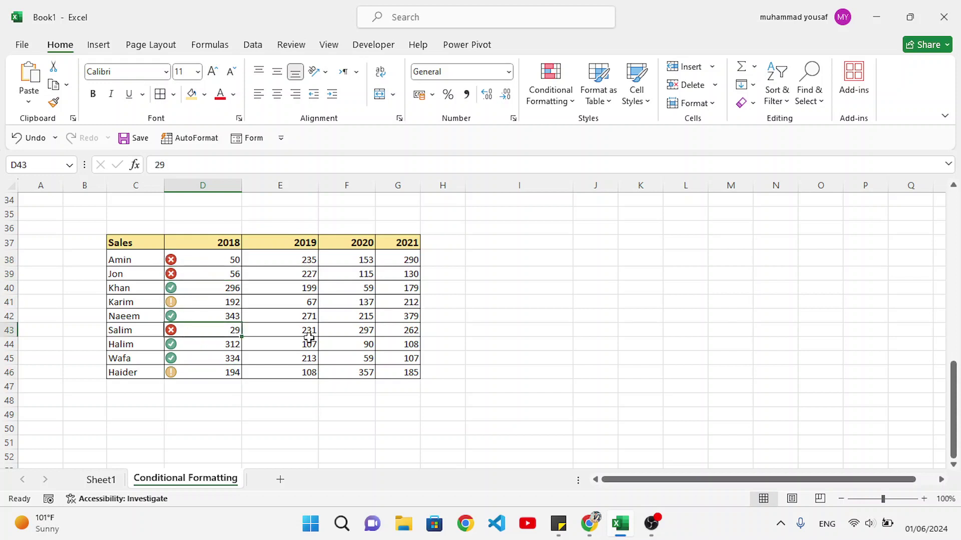
# Shade the 2019 sales E38:E46 with the Green - Yellow - Red Color Scale.
pyautogui.moveTo(298, 260); pyautogui.dragTo(302, 375)
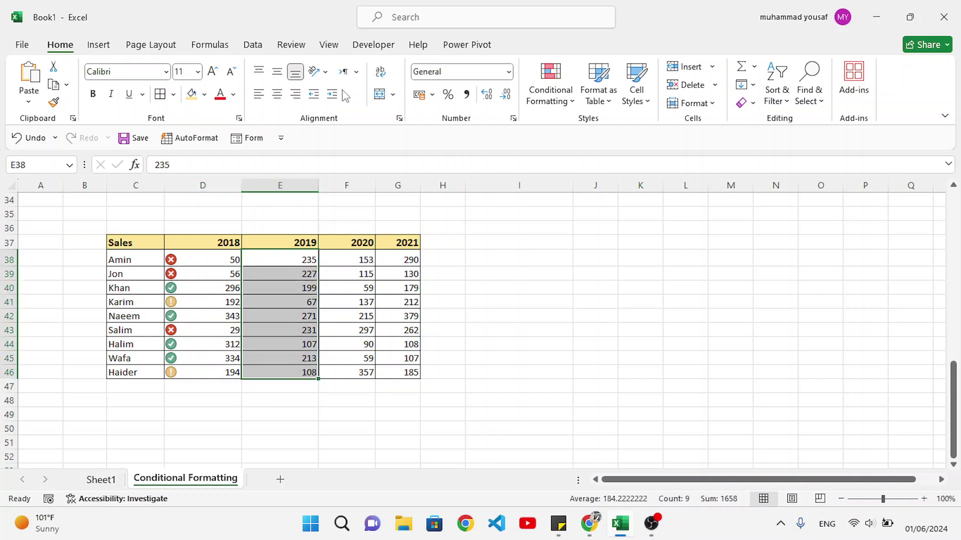
pyautogui.click(543, 102)
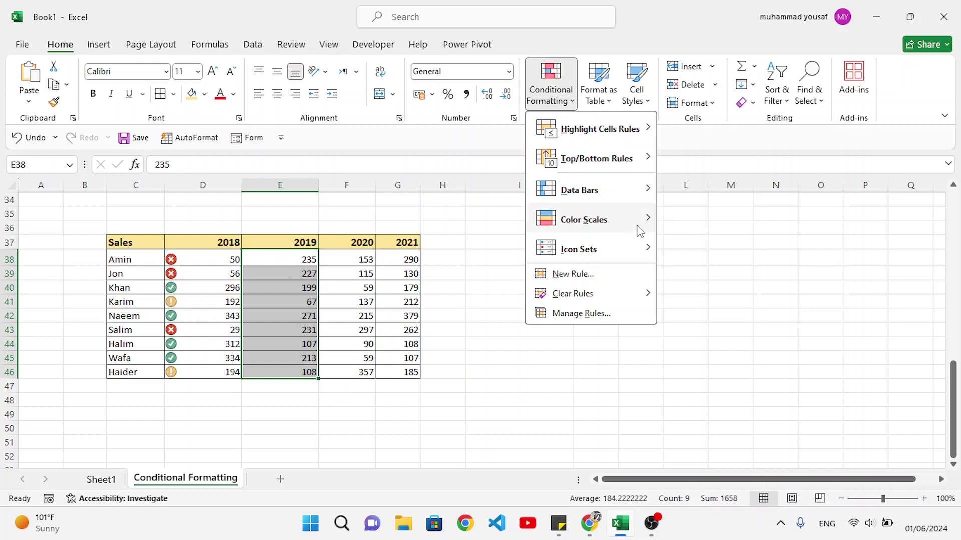
pyautogui.moveTo(629, 231)
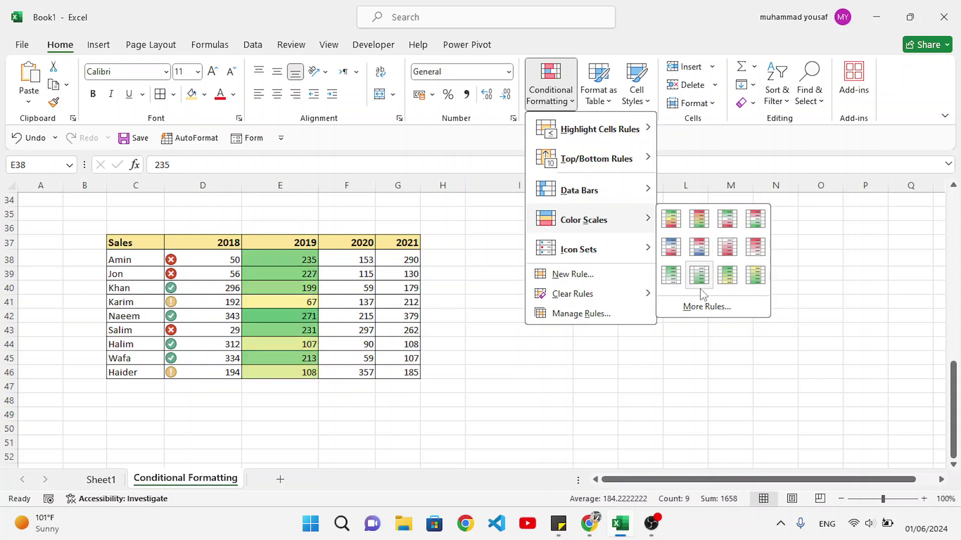
pyautogui.click(674, 228)
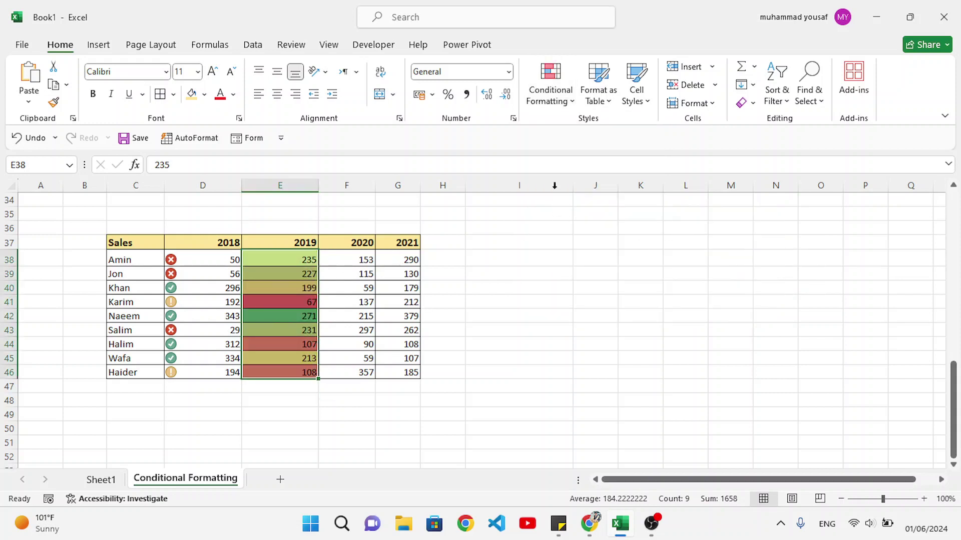
pyautogui.click(551, 100)
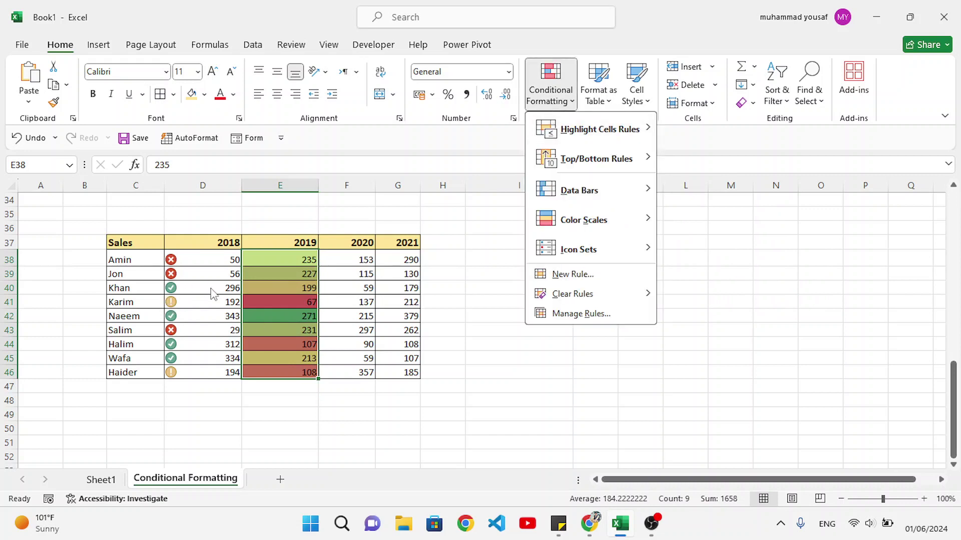
pyautogui.click(342, 323)
pyautogui.click(361, 302)
# Add Blue Gradient Fill data bars to the 2020 sales F38:F46.
pyautogui.moveTo(363, 259); pyautogui.dragTo(361, 370)
pyautogui.click(550, 95)
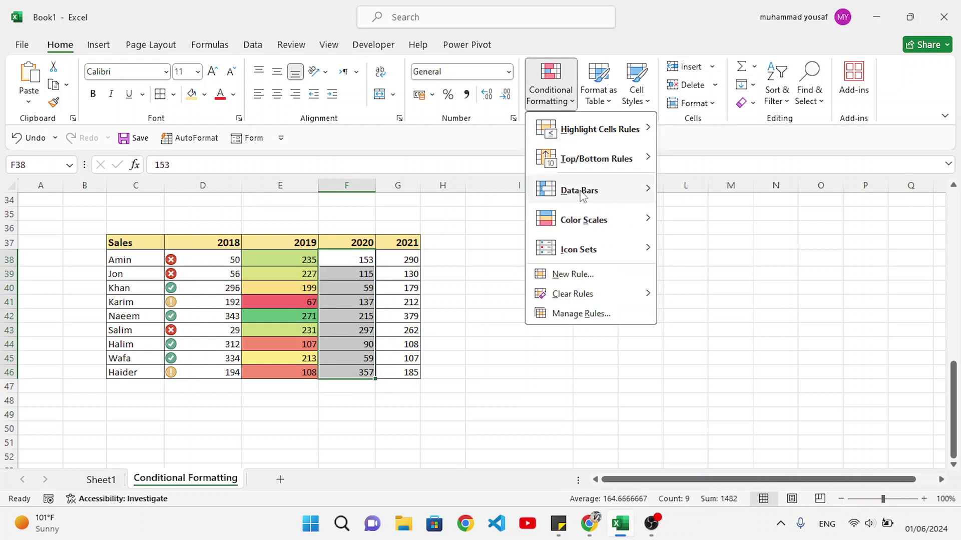
pyautogui.moveTo(614, 198)
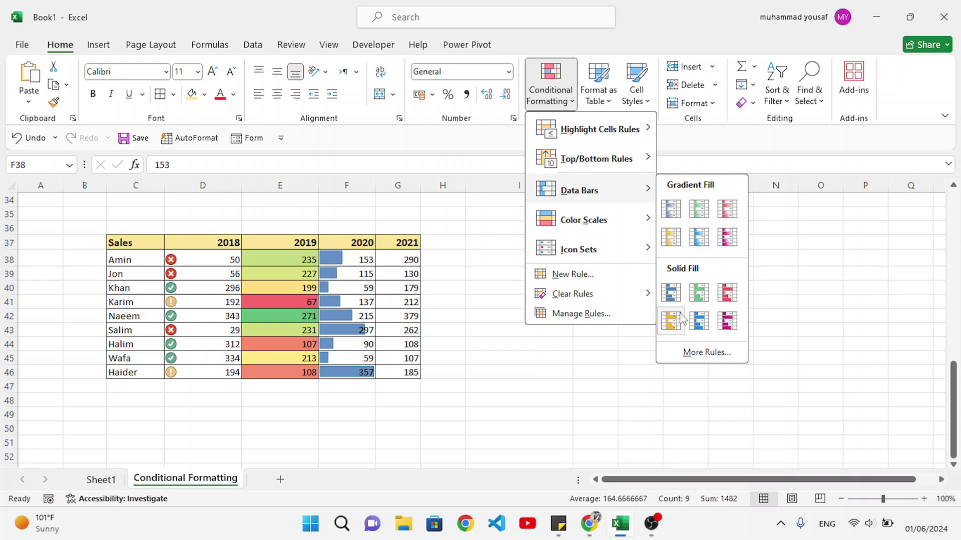
pyautogui.click(699, 242)
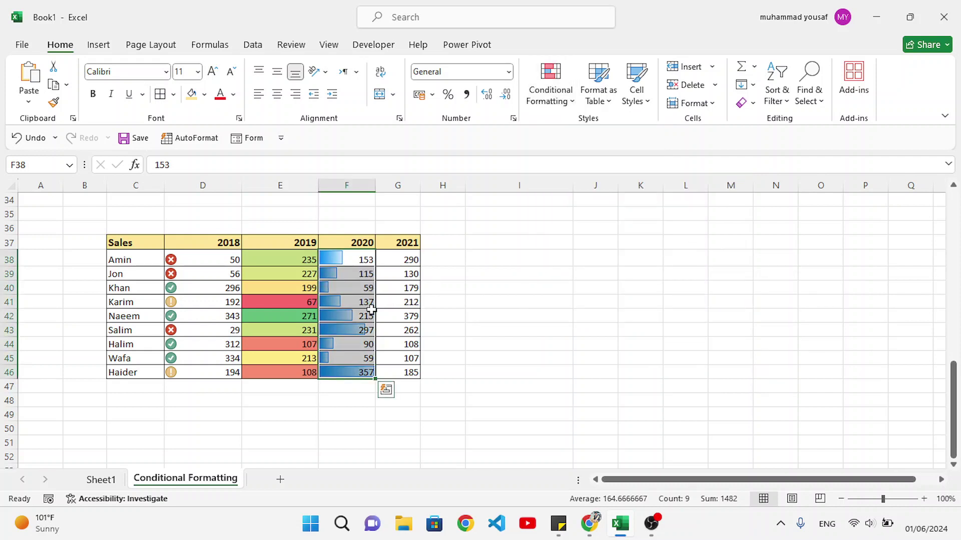
pyautogui.click(503, 261)
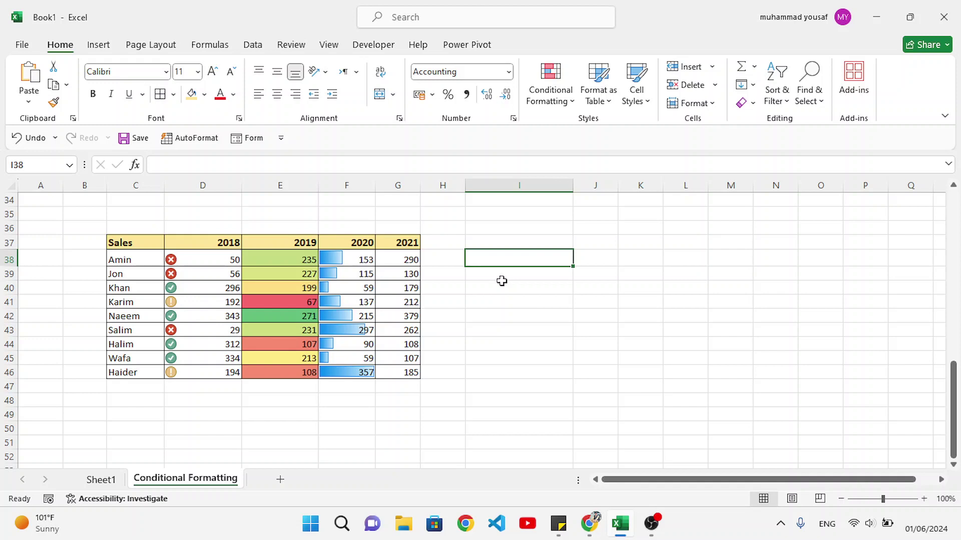
# Insert a line sparkline in I38 using Amin's 2018–2021 data range D38:G38.
pyautogui.click(99, 46)
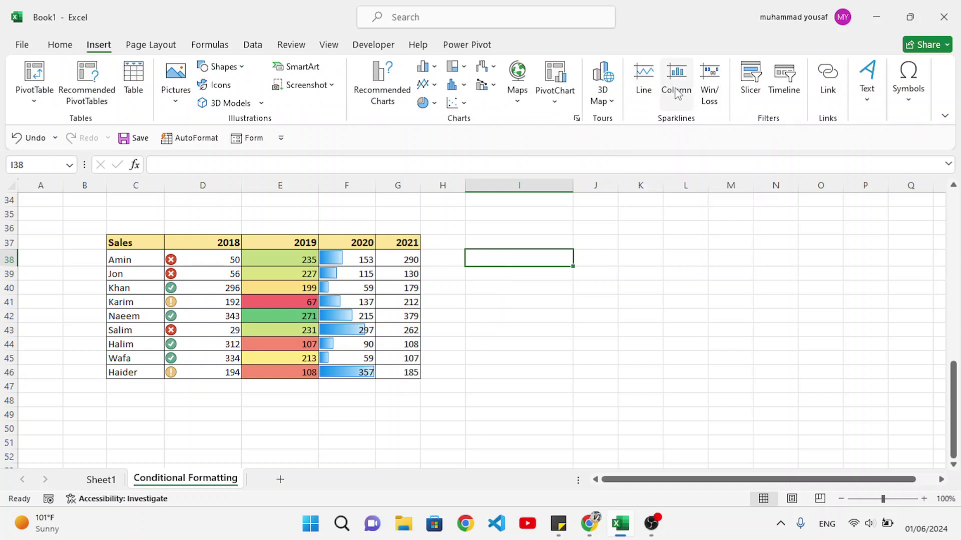
pyautogui.click(649, 91)
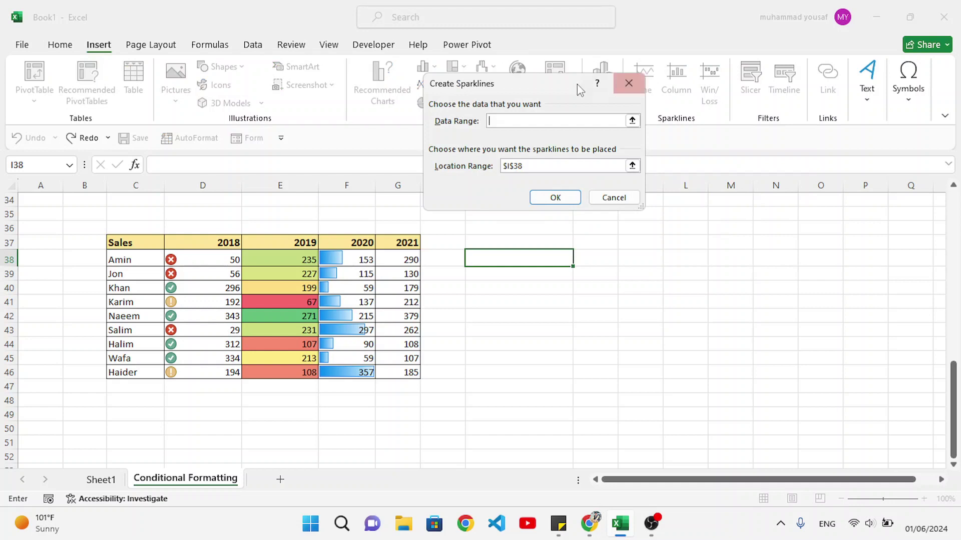
pyautogui.moveTo(577, 84); pyautogui.dragTo(733, 87)
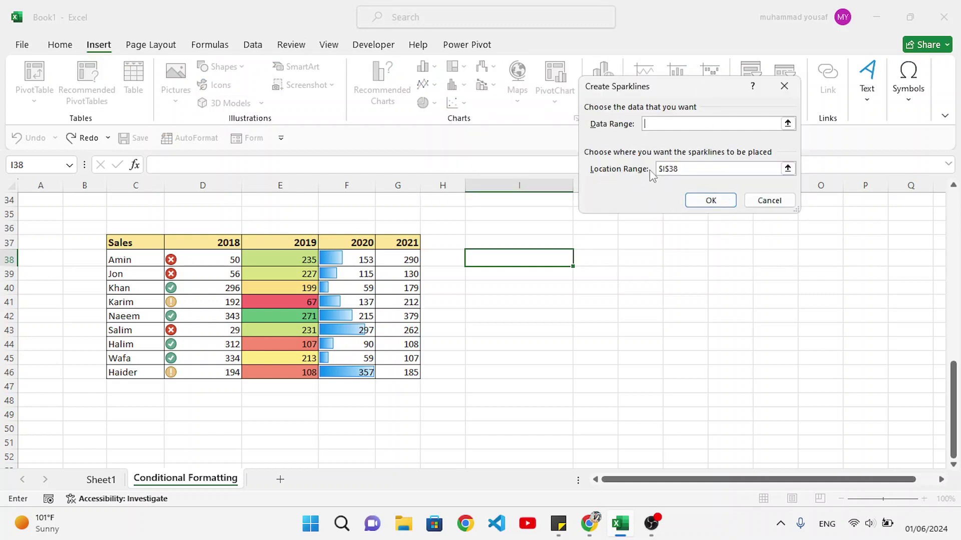
pyautogui.click(679, 169)
pyautogui.click(645, 125)
pyautogui.moveTo(189, 264); pyautogui.dragTo(404, 260)
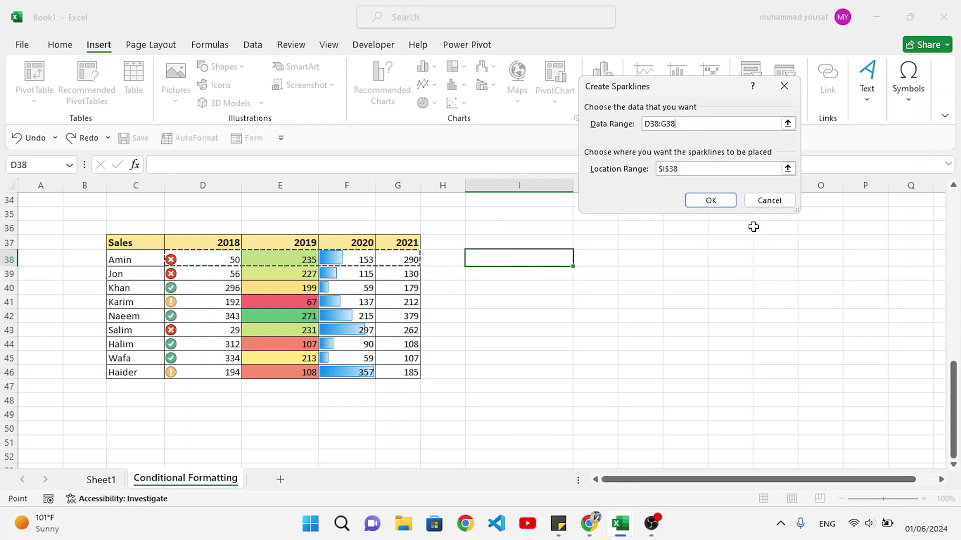
pyautogui.click(710, 201)
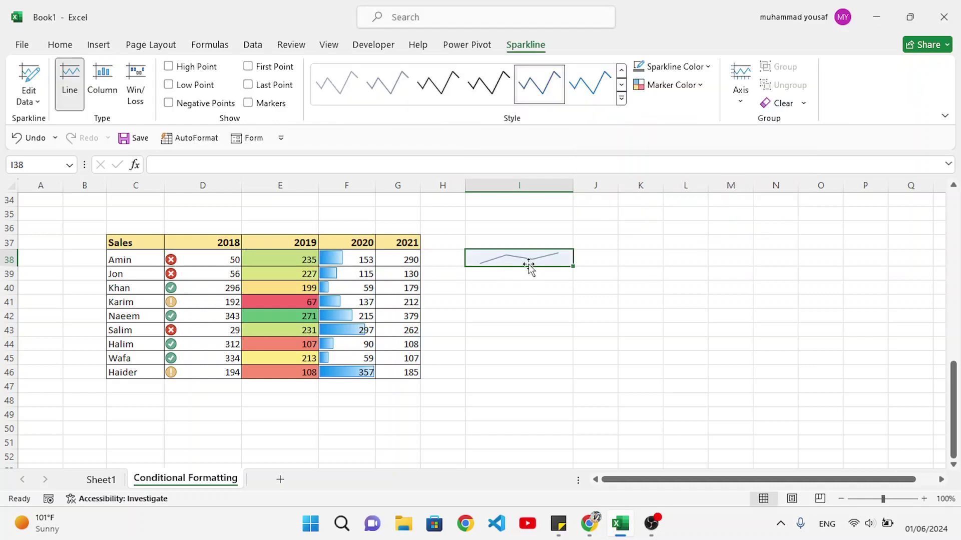
# Fill the sparkline down to I46 and select the whole I38:I46 sparkline group.
pyautogui.moveTo(575, 265); pyautogui.dragTo(555, 375)
pyautogui.click(541, 311)
pyautogui.click(528, 274)
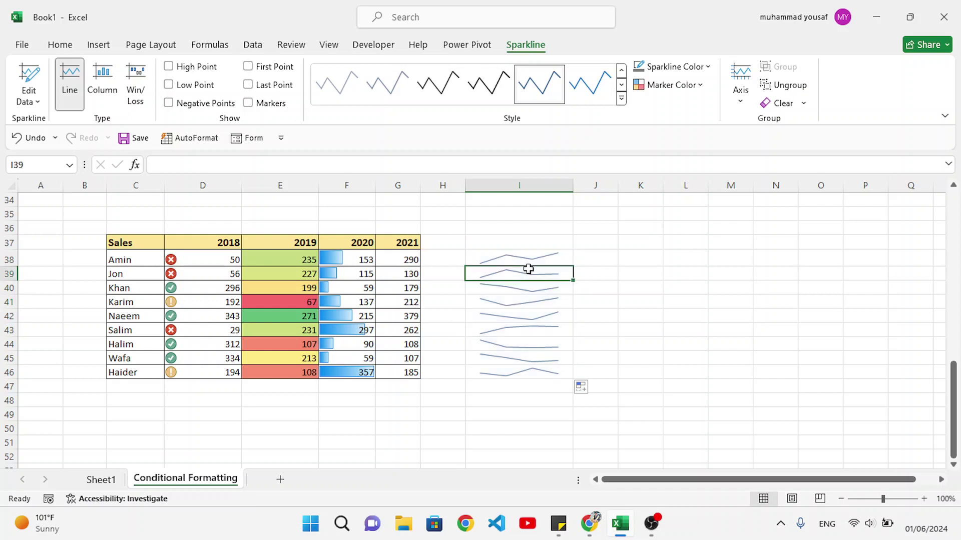
pyautogui.moveTo(518, 251); pyautogui.dragTo(515, 368)
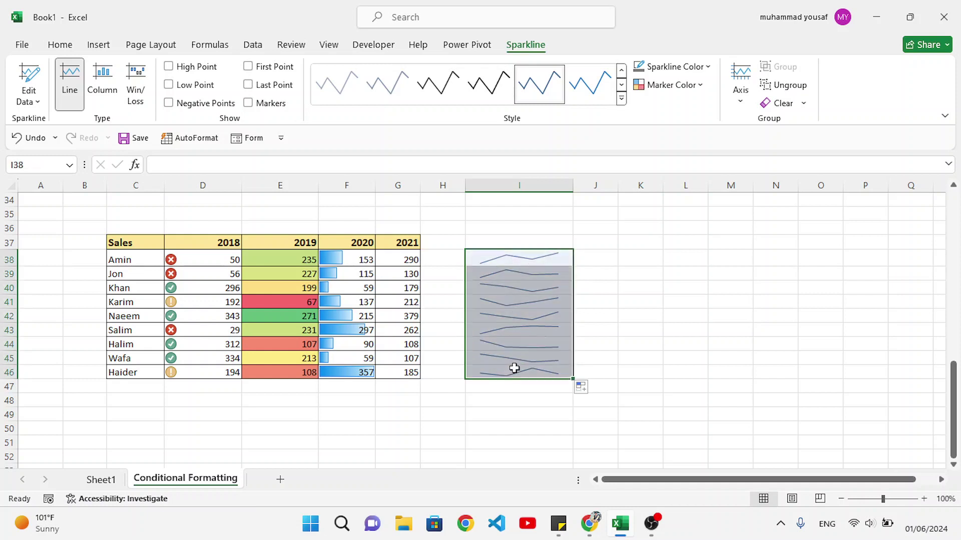
# Switch the sparklines to Column with a black style and mark high points in dark orange-brown.
pyautogui.click(102, 85)
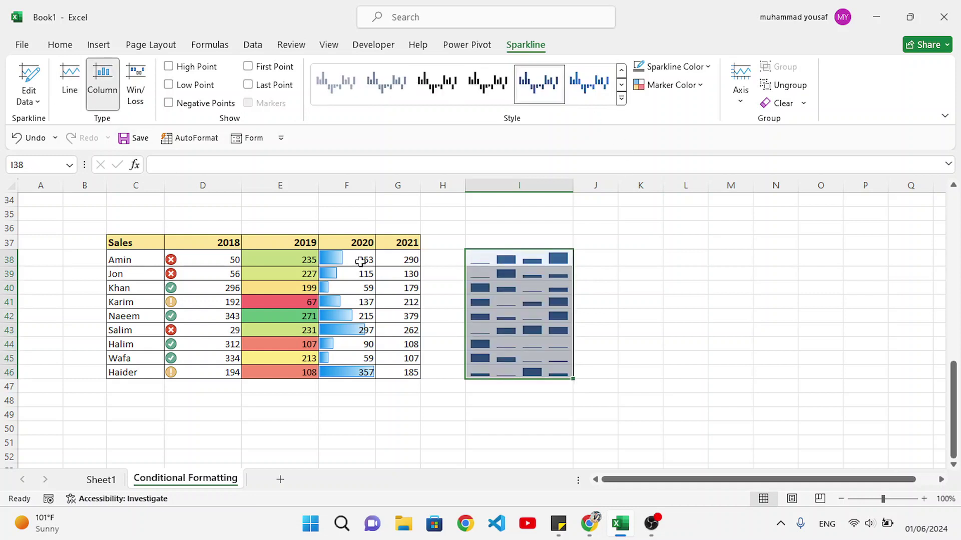
pyautogui.click(488, 84)
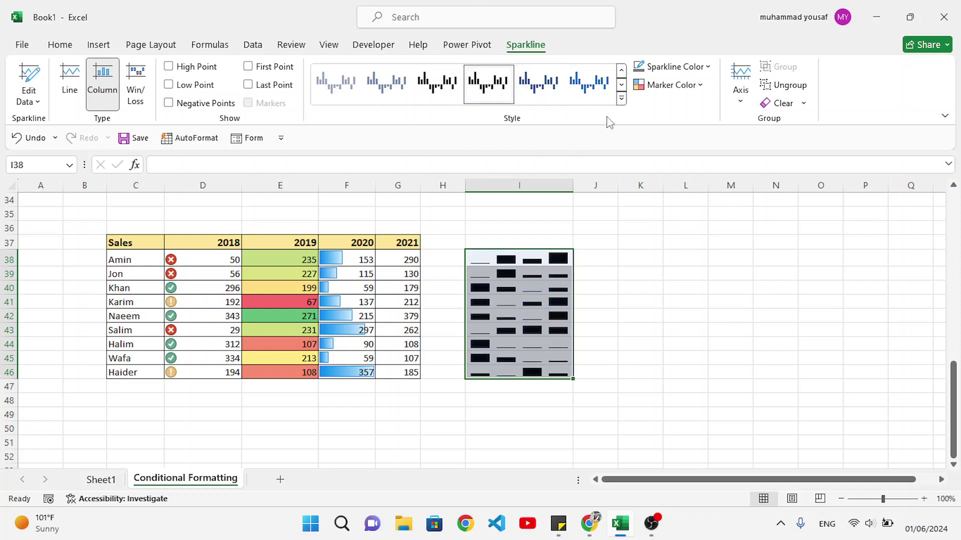
pyautogui.click(650, 85)
pyautogui.moveTo(720, 145)
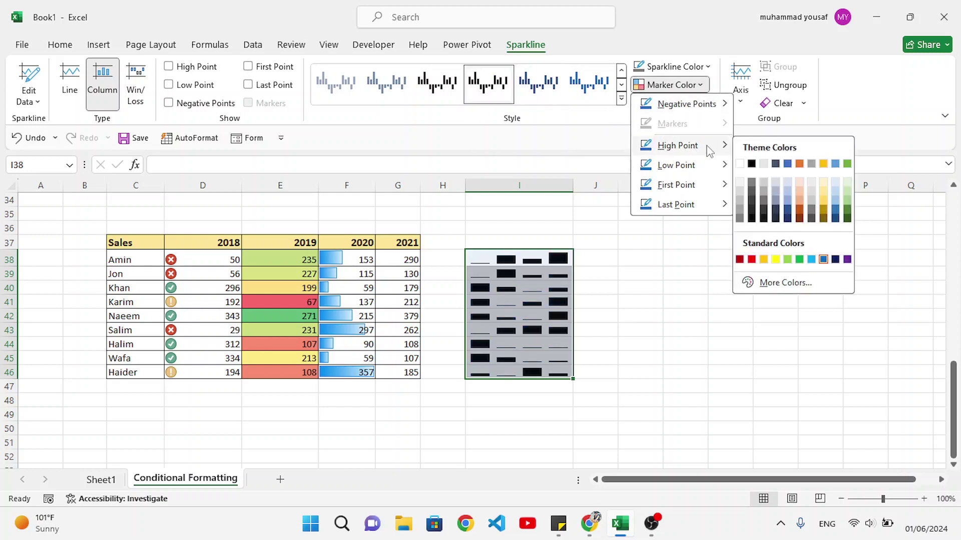
pyautogui.click(799, 209)
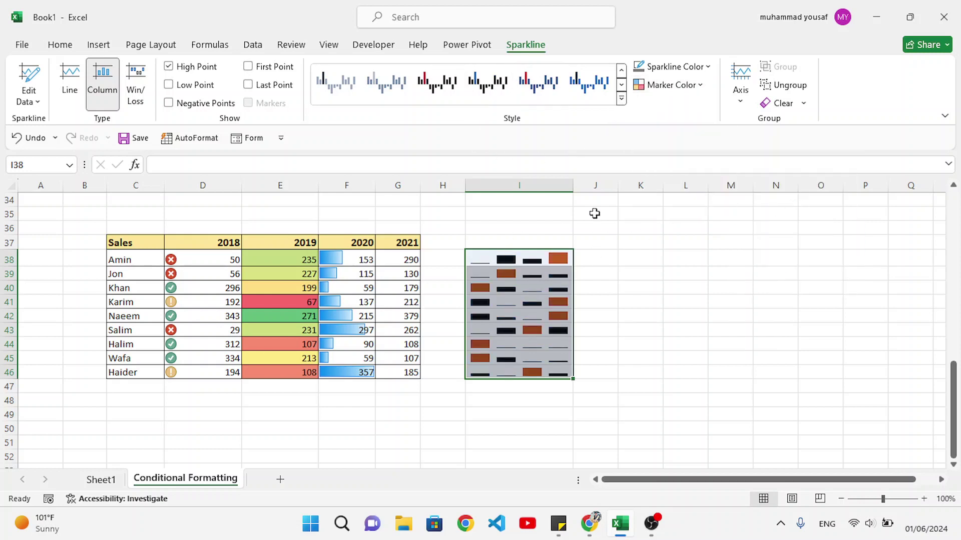
# Try Win/Loss, then return to Line type with a light-blue style marking highs.
pyautogui.click(135, 92)
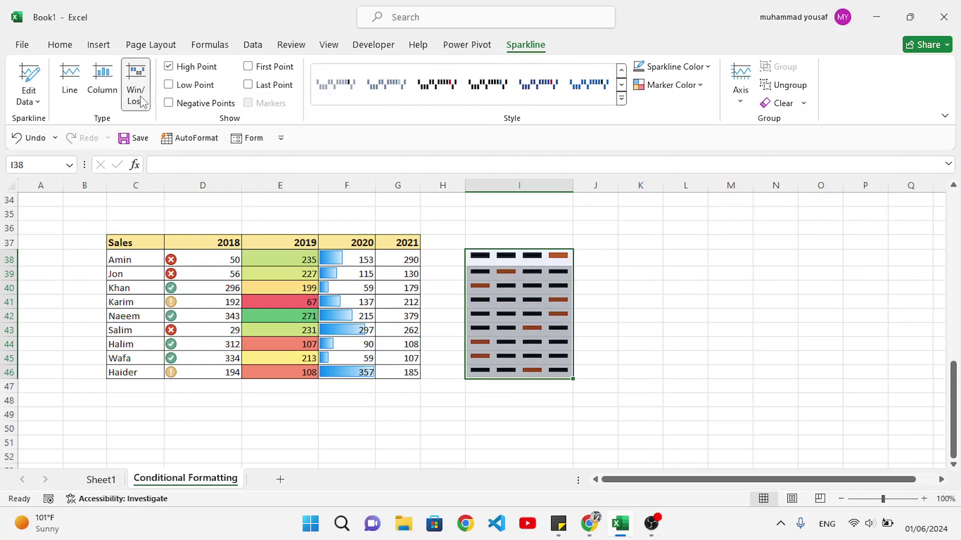
pyautogui.click(70, 83)
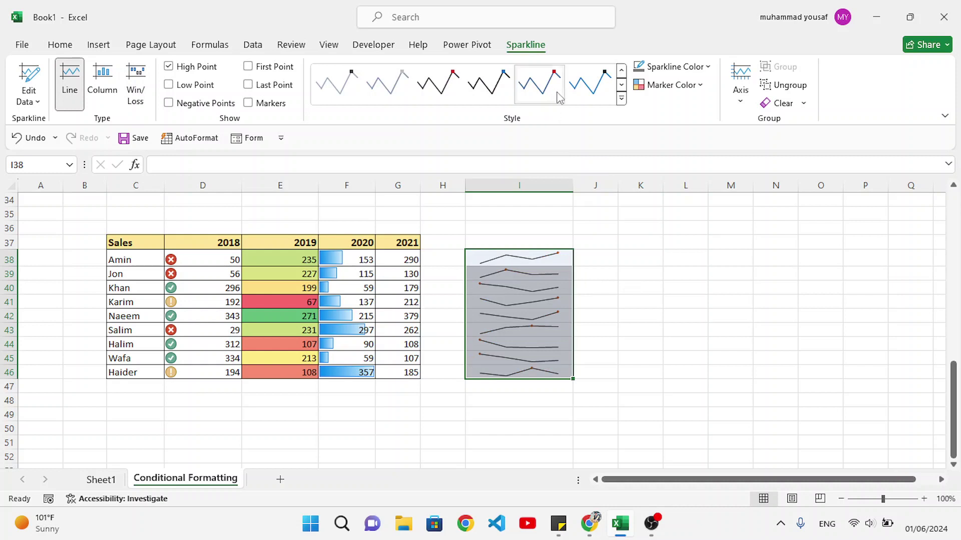
pyautogui.click(622, 99)
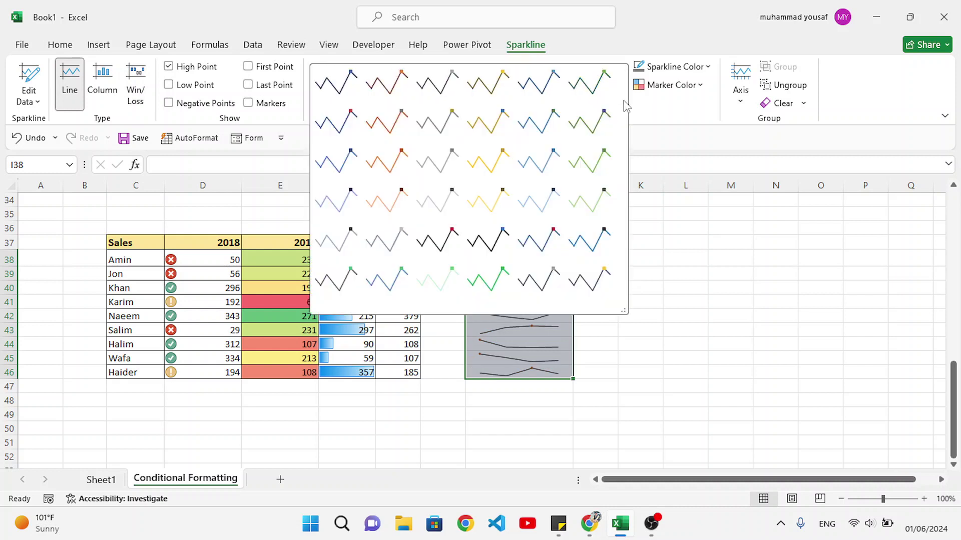
pyautogui.click(547, 161)
# Deselect the sparklines and scroll back up to view the table.
pyautogui.click(558, 305)
pyautogui.click(641, 345)
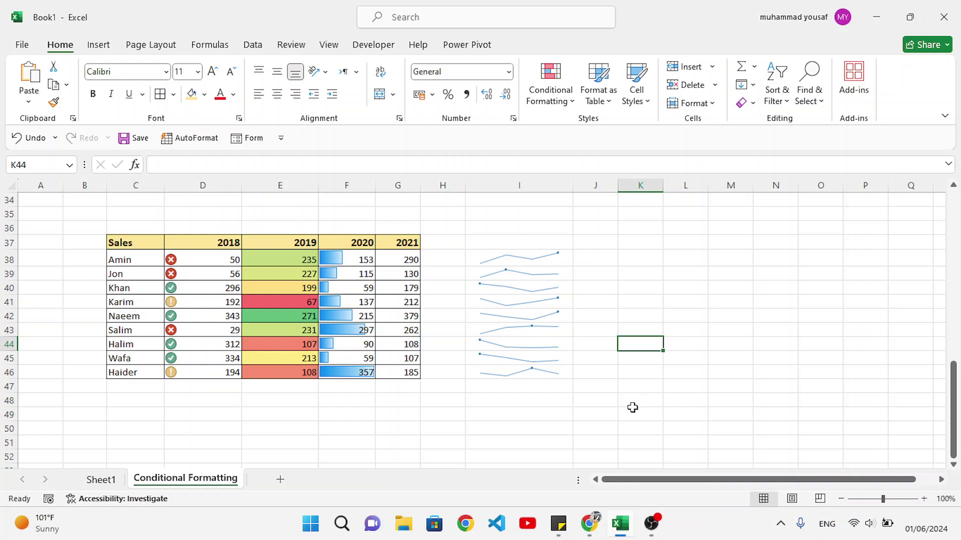
pyautogui.click(704, 527)
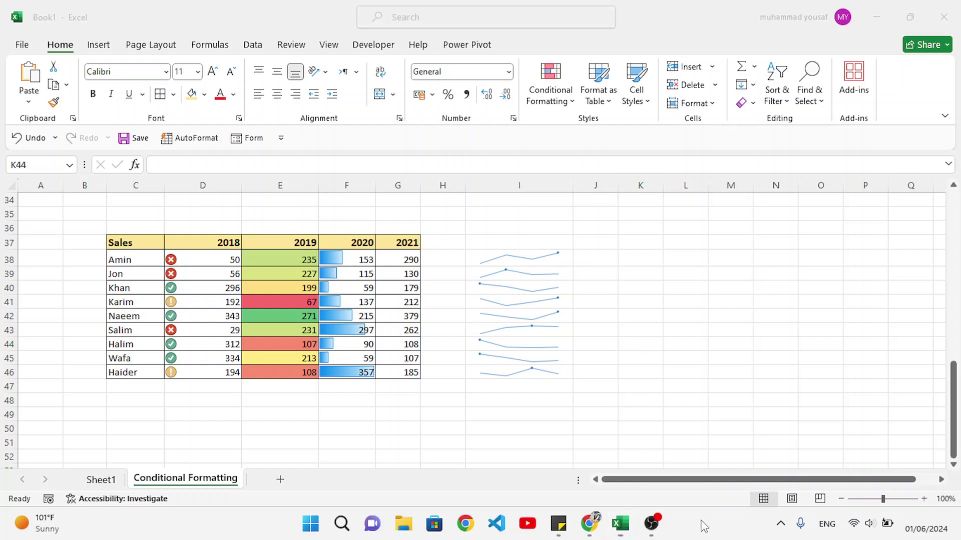
pyautogui.scroll(11, 665, 403)
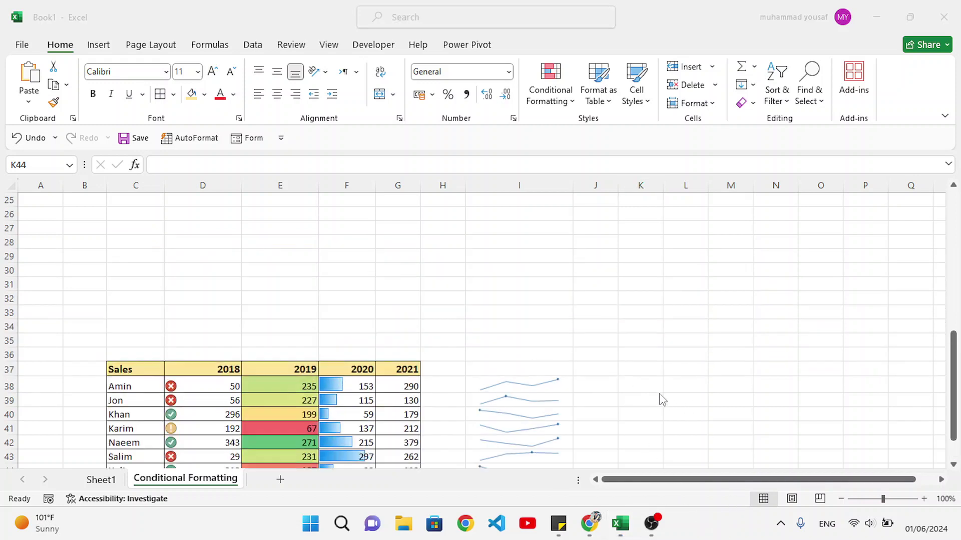